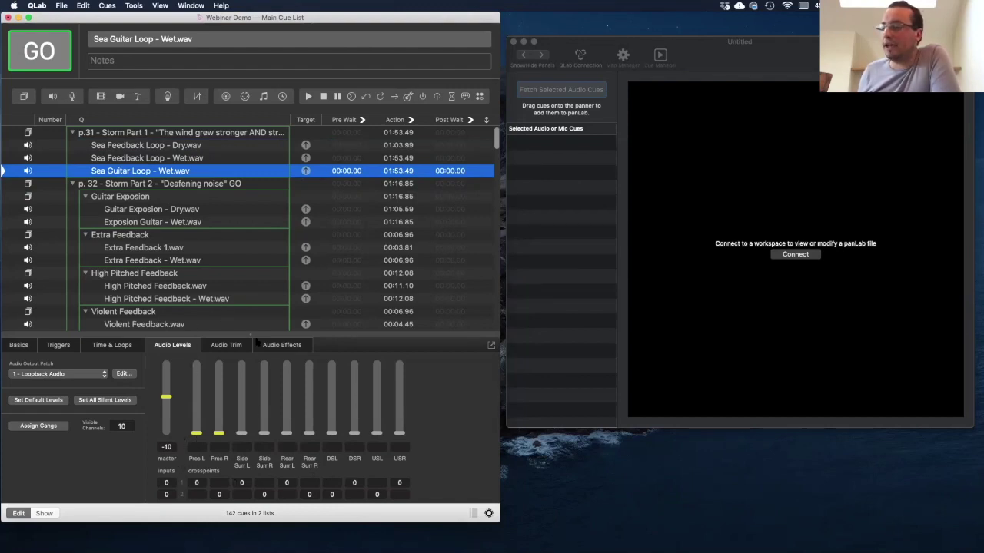
# Step: Select the Sea Feedback Loop - Dry.wav cue, switch to panLab 2, and connect and link it to the Webinar Demo workspace
pyautogui.click(134, 148)
pyautogui.click(753, 64)
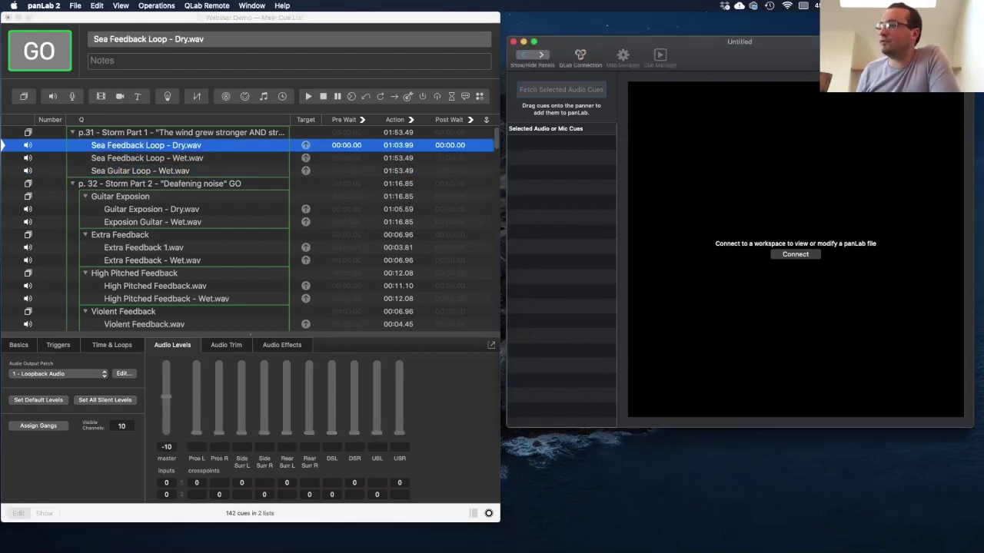
pyautogui.click(796, 255)
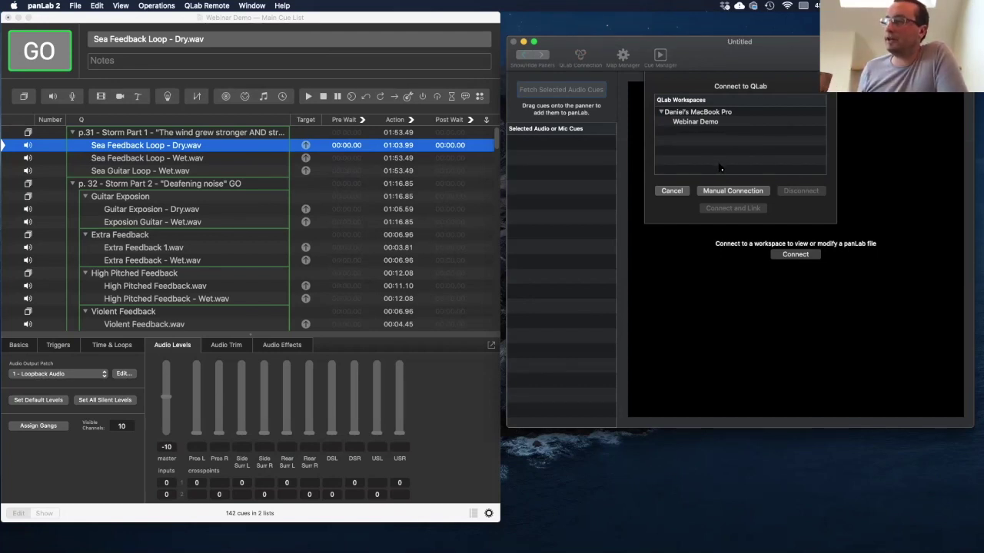
pyautogui.click(690, 123)
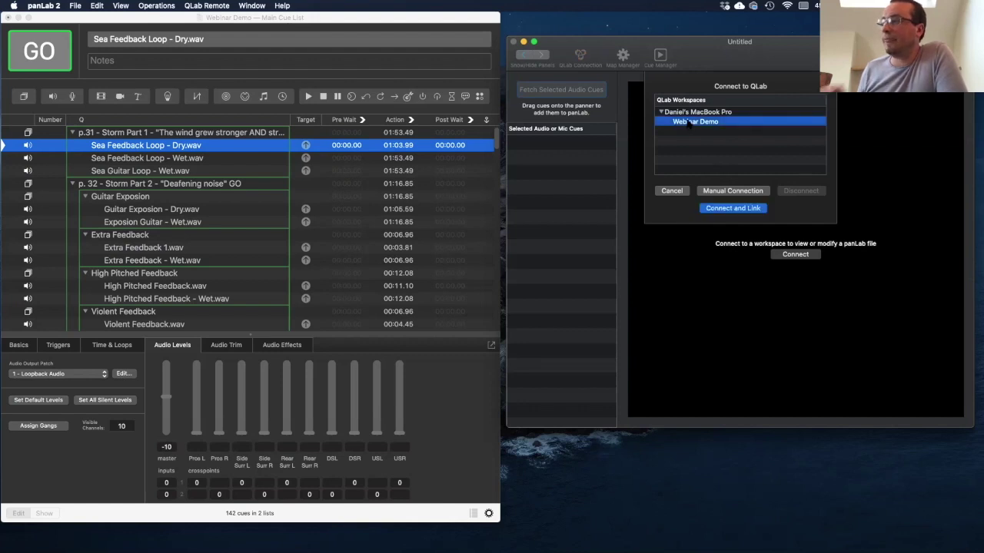
pyautogui.click(734, 208)
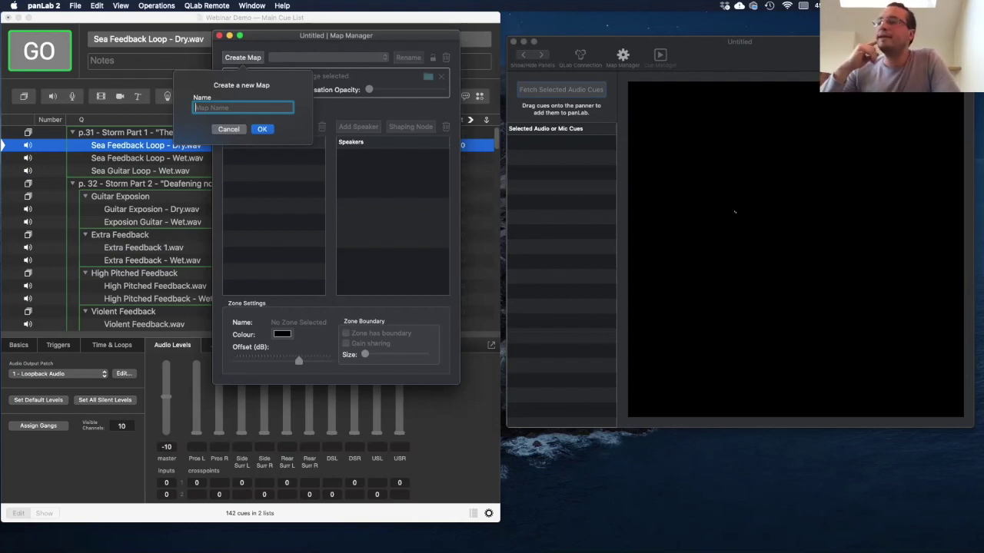
# Step: Create a new map named Auditorium and add a zone named FOH to it
pyautogui.write('Auditorium')
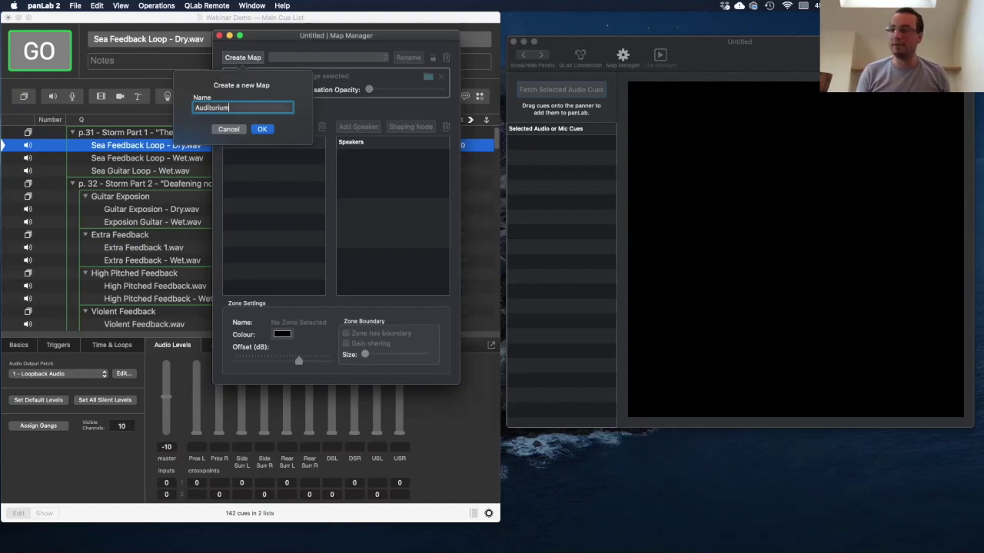
pyautogui.press('Return')
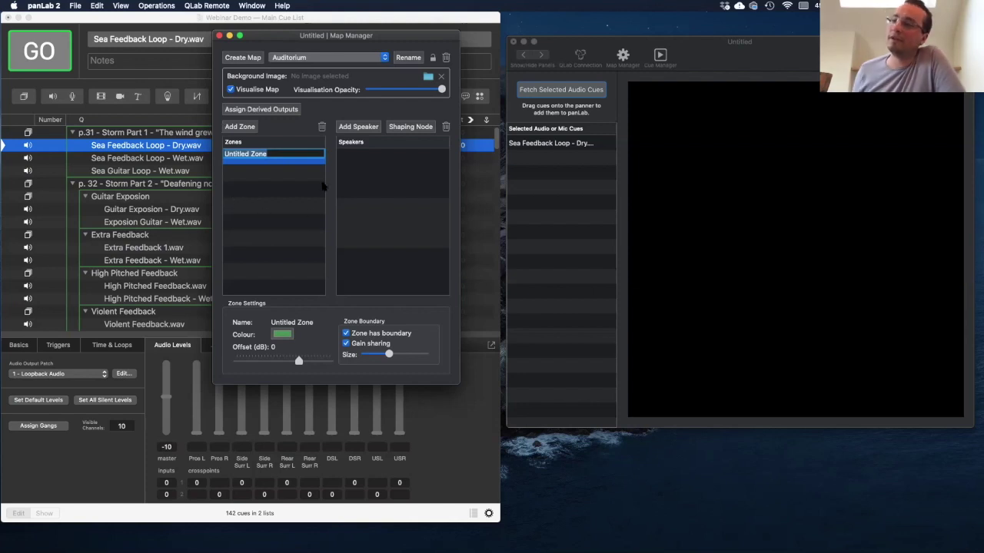
pyautogui.write('FOH')
pyautogui.press('Return')
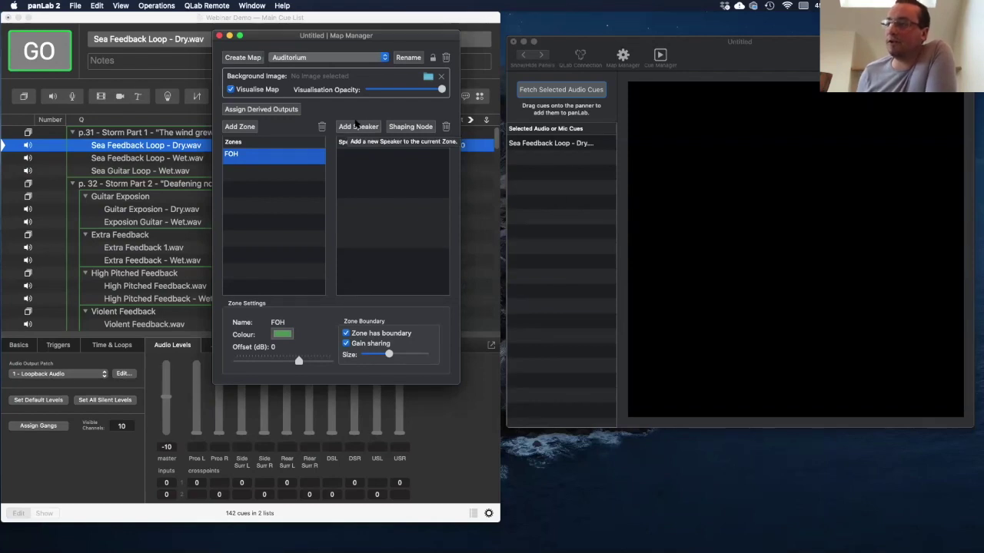
# Step: Add six speakers to the FOH zone: Pros L, Pros R, Side Surr L, Side Surr R, Rear Surr L and Rear Surr R
pyautogui.click(354, 130)
pyautogui.click(353, 128)
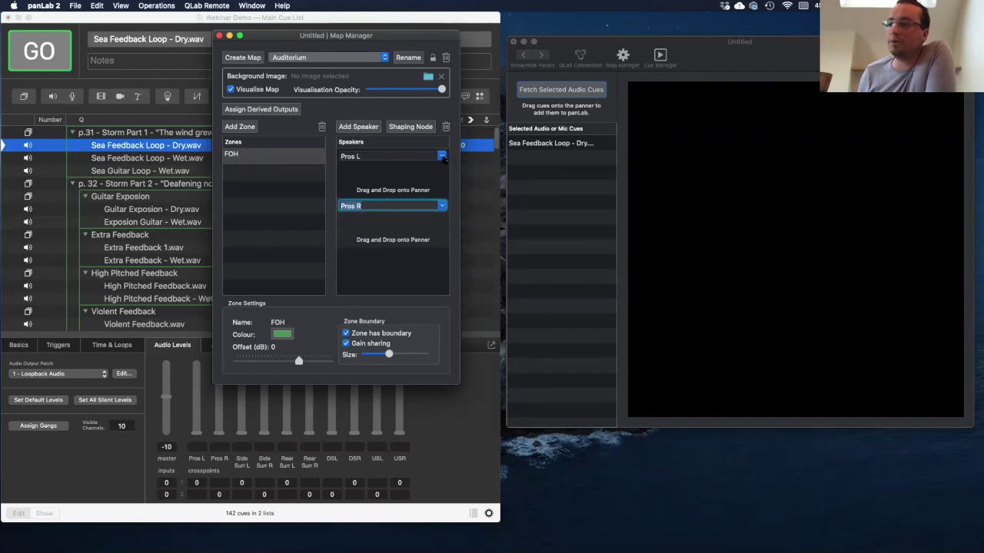
pyautogui.click(441, 156)
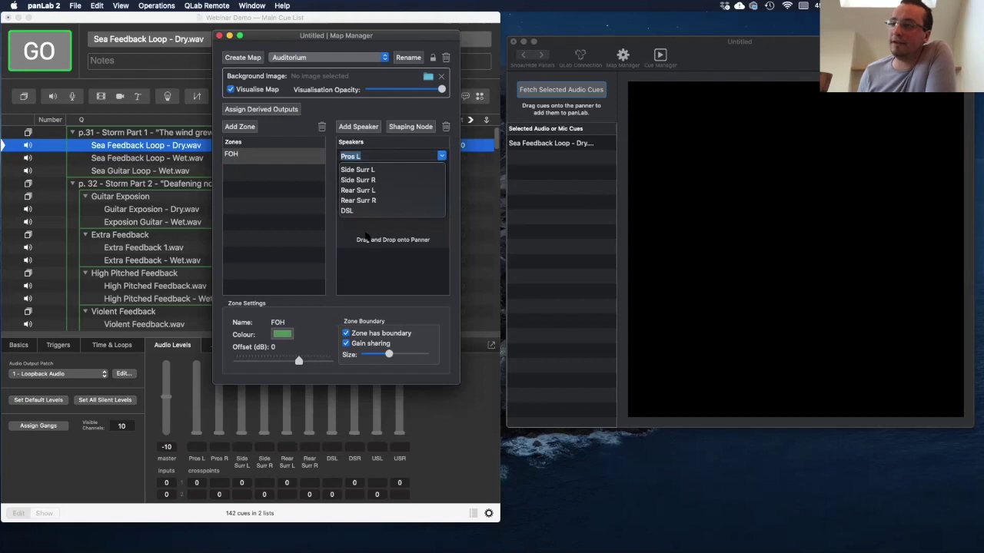
pyautogui.click(371, 239)
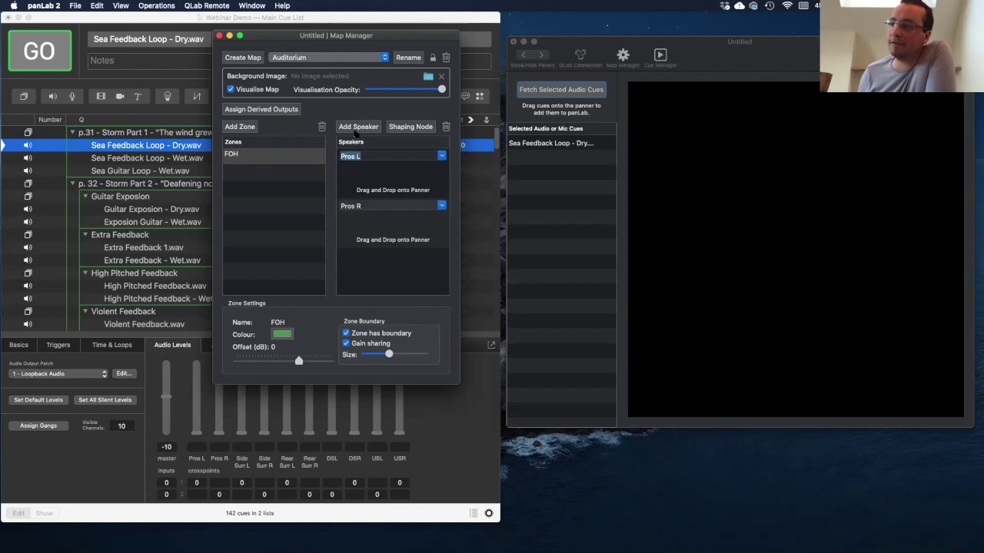
pyautogui.click(358, 127)
pyautogui.click(359, 127)
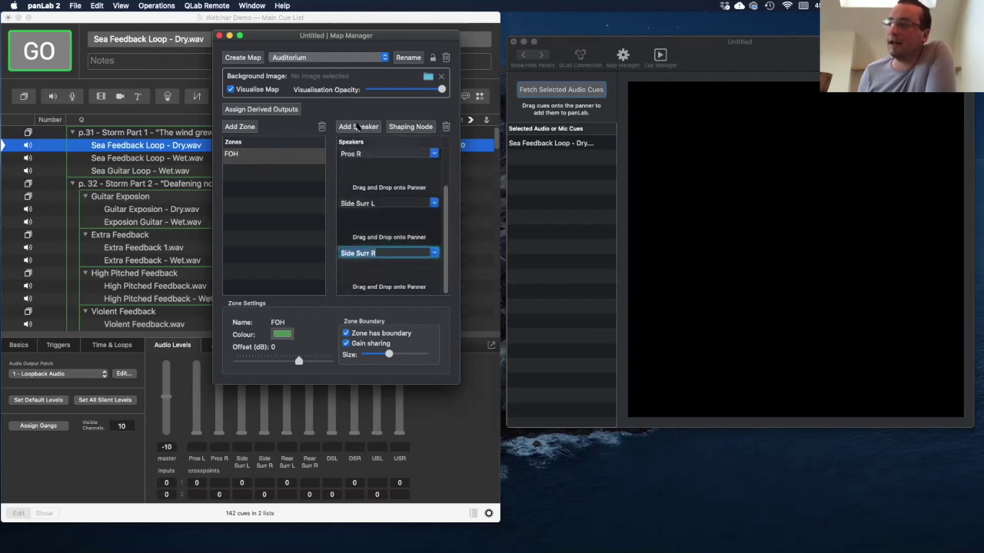
pyautogui.click(358, 127)
pyautogui.click(359, 127)
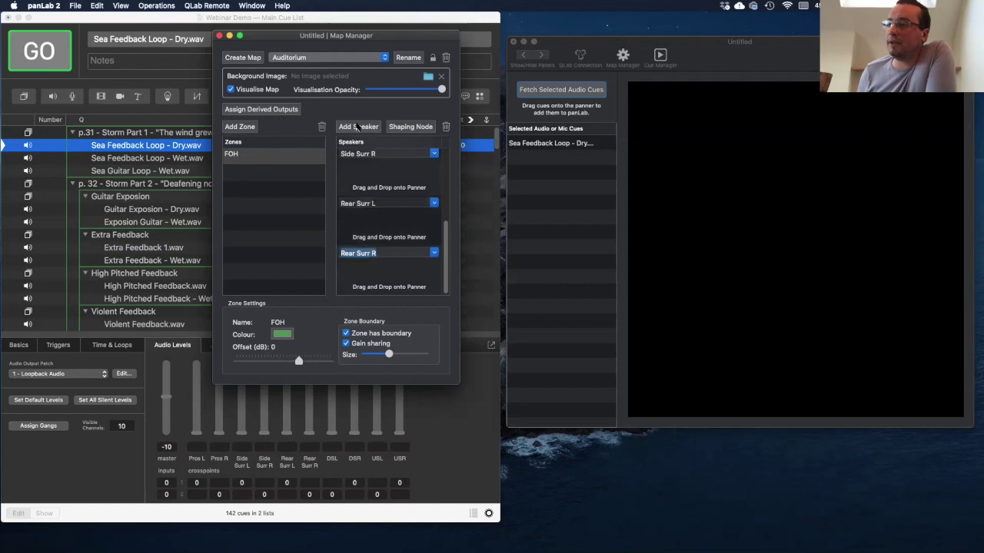
# Step: Place Pros L on the panner at about x 0.31, y 0.59, Pros R at 0.72, 0.59 and Side Surr L at 0.23, 0.36
pyautogui.scroll(5, 383, 218)
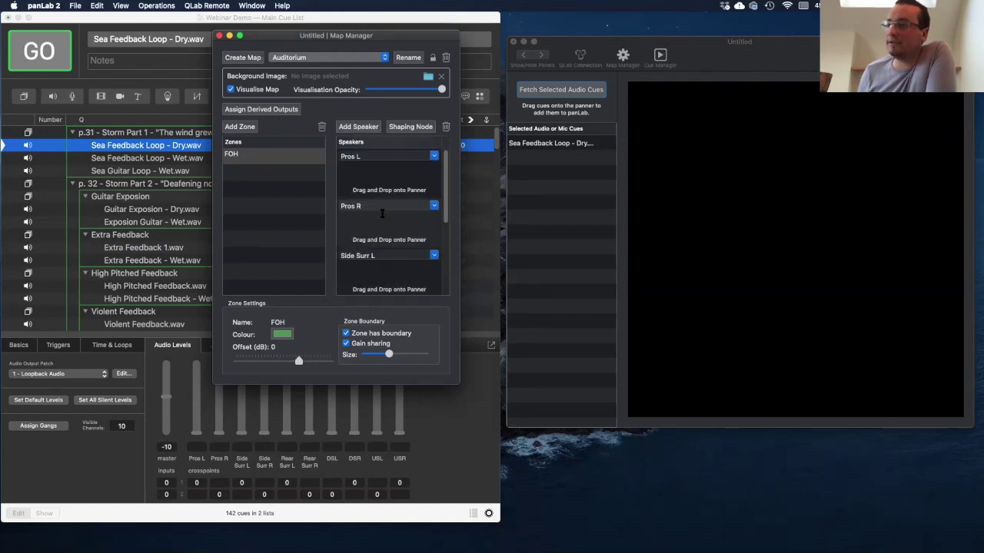
pyautogui.click(359, 178)
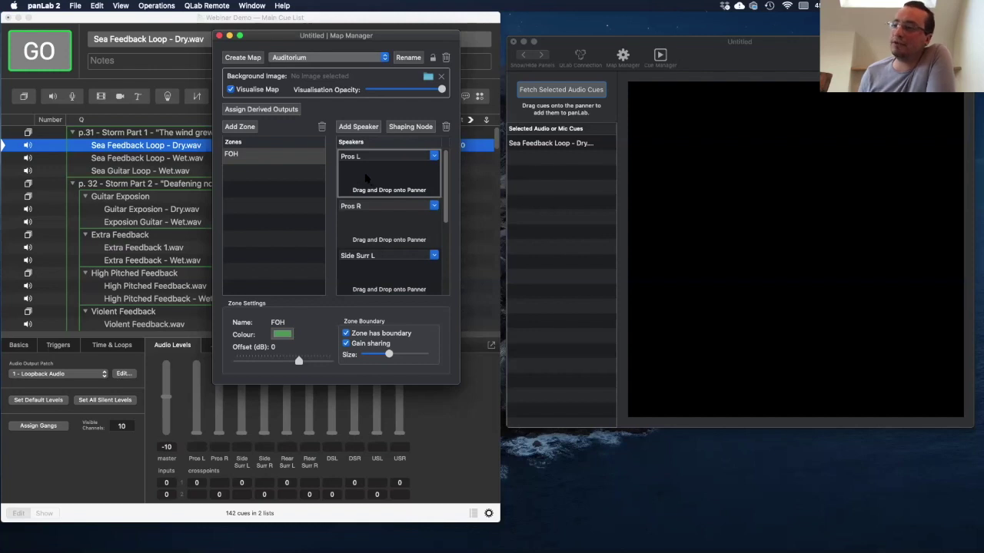
pyautogui.moveTo(364, 179); pyautogui.dragTo(732, 222)
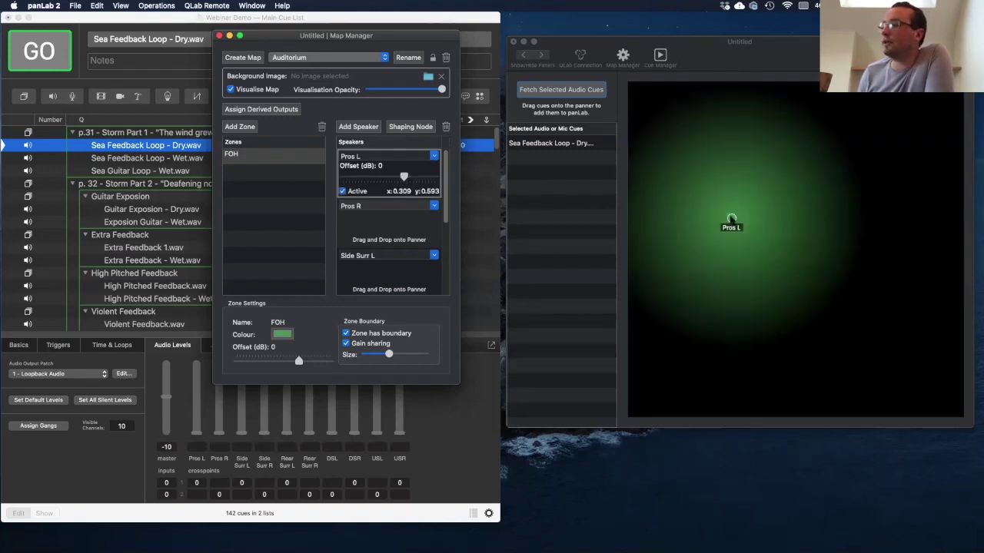
pyautogui.moveTo(353, 224); pyautogui.dragTo(867, 222)
pyautogui.moveTo(377, 272); pyautogui.dragTo(705, 297)
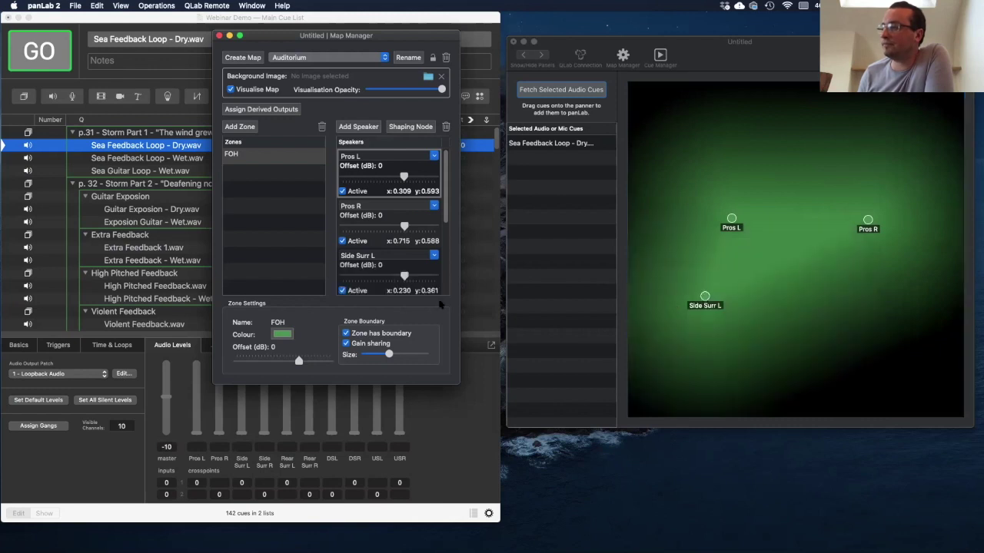
# Step: Place Side Surr R at about x 0.78, y 0.37, Rear Surr L at 0.37, 0.15 and Rear Surr R at 0.68, 0.15; close the Map Manager
pyautogui.scroll(-4, 383, 265)
pyautogui.moveTo(371, 203); pyautogui.dragTo(891, 298)
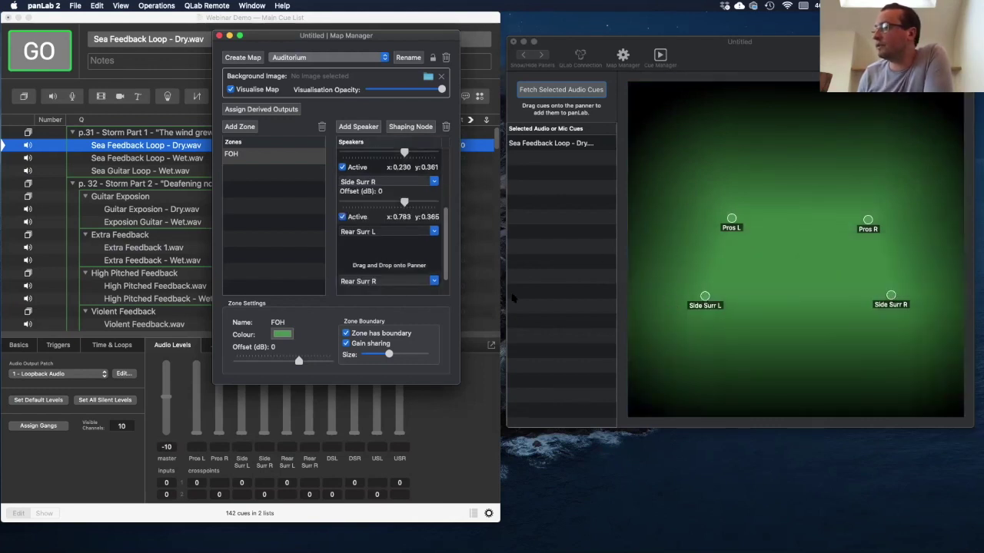
pyautogui.moveTo(384, 245); pyautogui.dragTo(753, 367)
pyautogui.scroll(-2, 423, 266)
pyautogui.moveTo(401, 277); pyautogui.dragTo(855, 369)
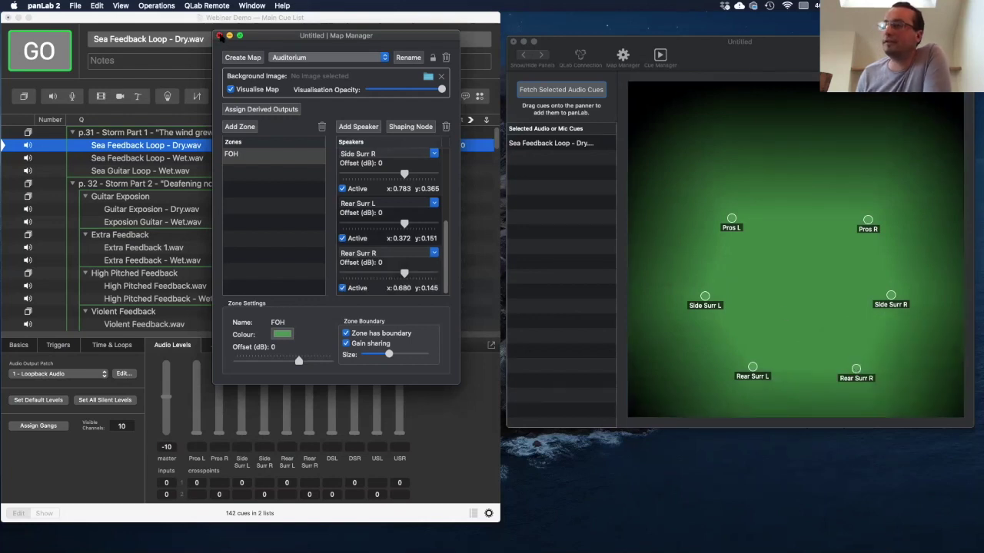
pyautogui.press('super+w')
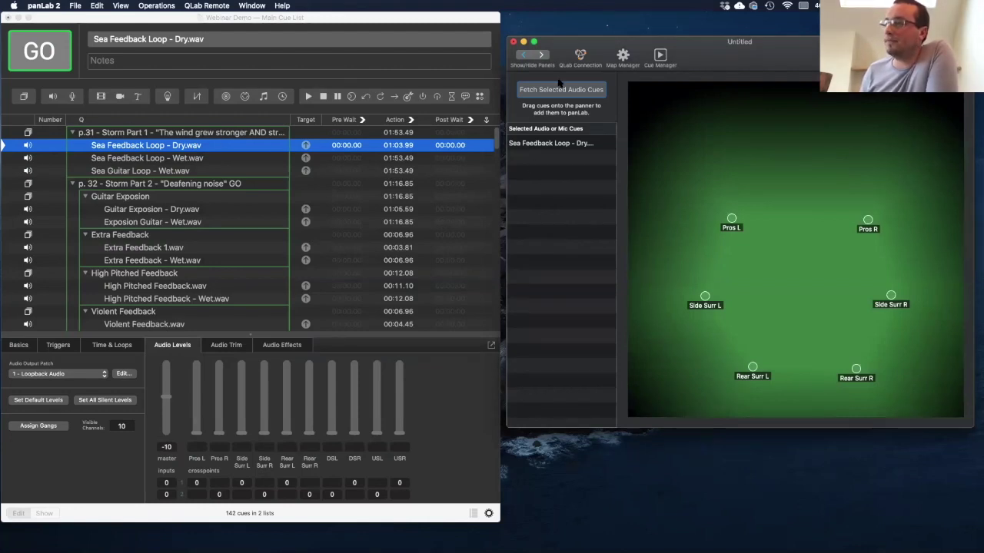
# Step: Reveal the Sequences panel to view its controls, hide it again, and return the panner window beside the cue list
pyautogui.moveTo(697, 60); pyautogui.dragTo(516, 57)
pyautogui.click(362, 51)
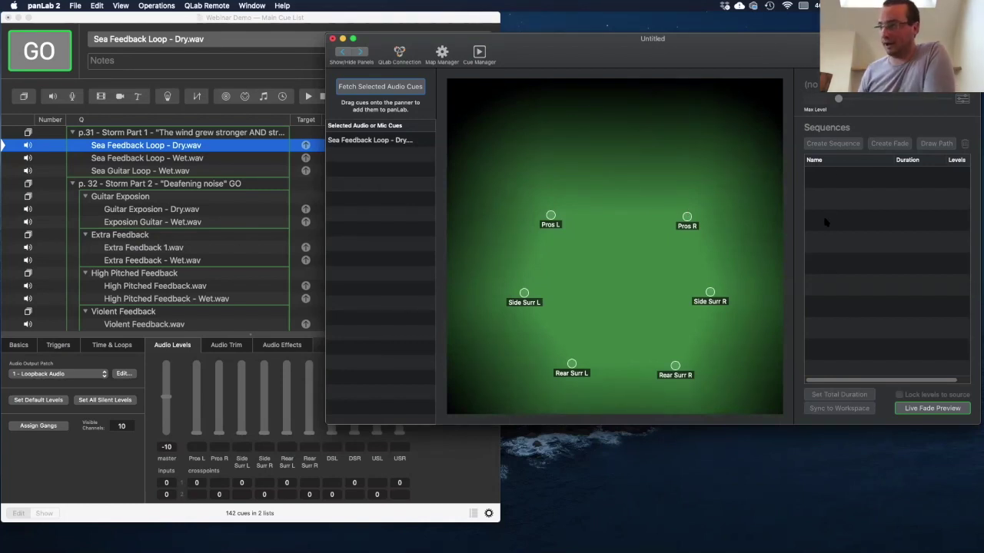
pyautogui.click(362, 52)
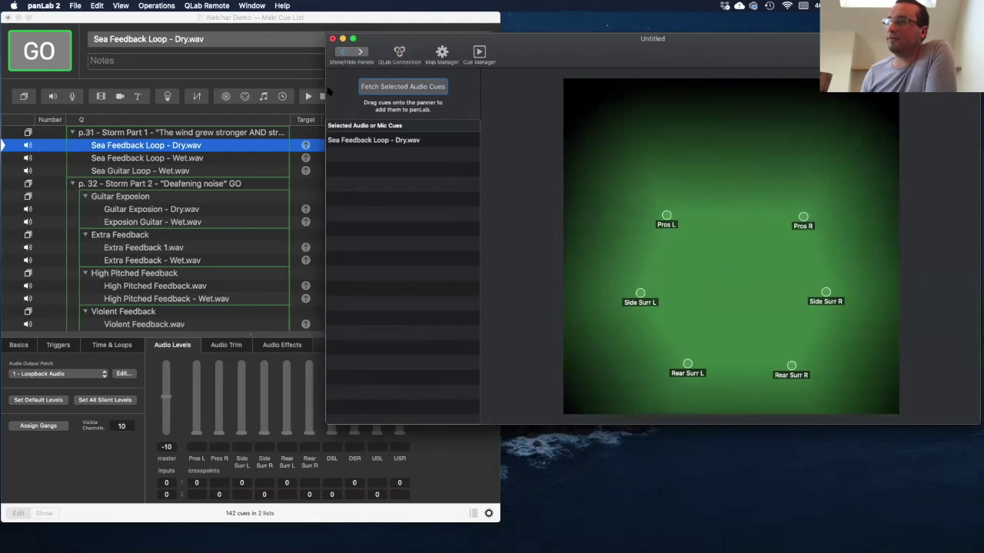
pyautogui.moveTo(390, 36); pyautogui.dragTo(393, 35)
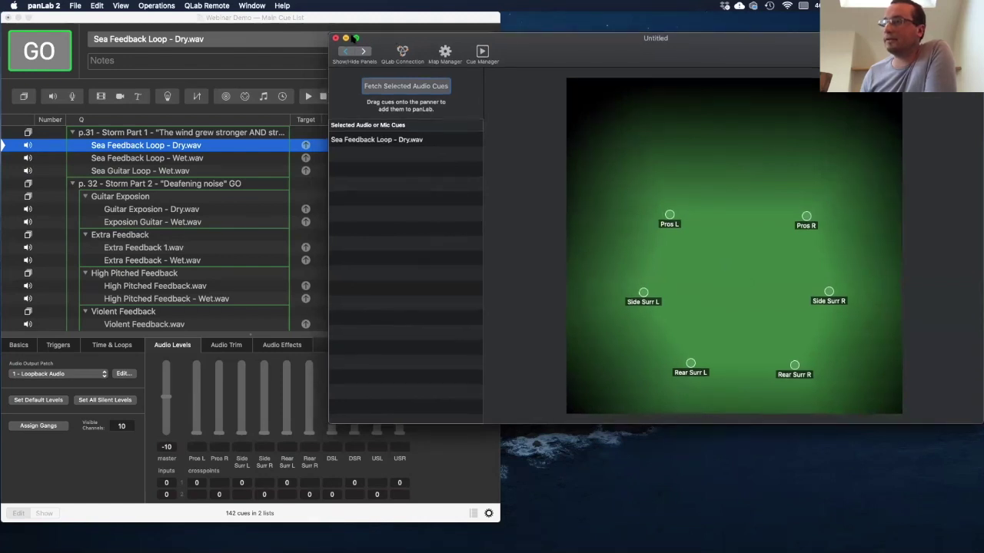
pyautogui.moveTo(331, 34); pyautogui.dragTo(505, 32)
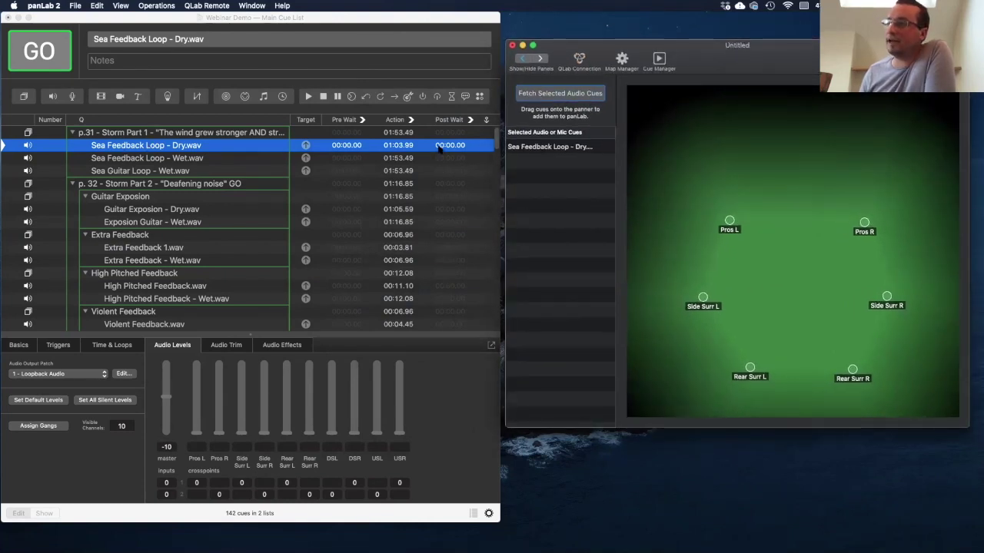
# Step: Add the Sea Feedback Loop - Dry.wav cue to the panner and position it near the centre of the six speakers
pyautogui.moveTo(531, 149); pyautogui.dragTo(790, 288)
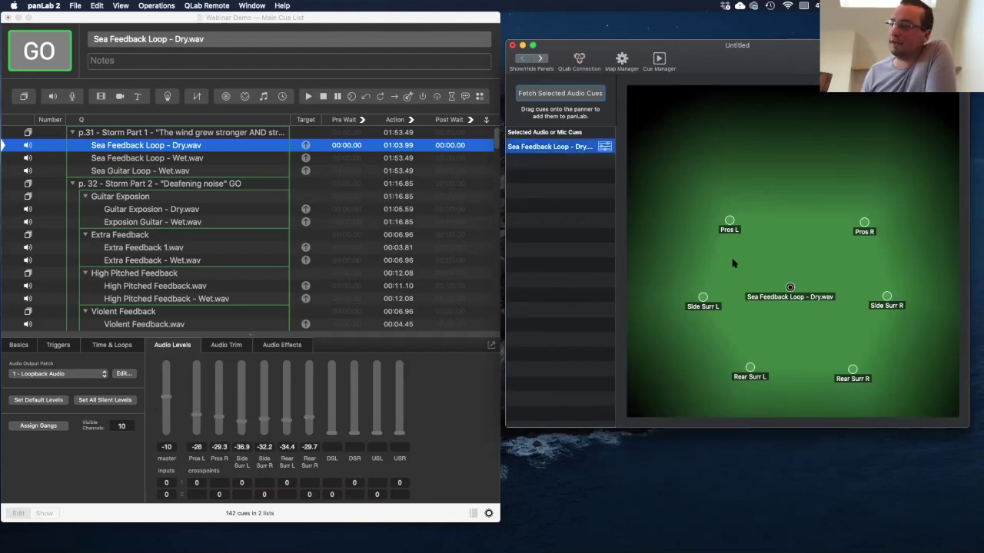
pyautogui.moveTo(790, 288)
pyautogui.mouseDown()
pyautogui.moveTo(794, 221)
pyautogui.moveTo(744, 220)
pyautogui.moveTo(859, 214)
pyautogui.moveTo(730, 226)
pyautogui.moveTo(703, 249)
pyautogui.moveTo(686, 313)
pyautogui.moveTo(694, 263)
pyautogui.moveTo(701, 335)
pyautogui.moveTo(729, 354)
pyautogui.moveTo(795, 279)
pyautogui.moveTo(794, 291)
pyautogui.mouseUp()
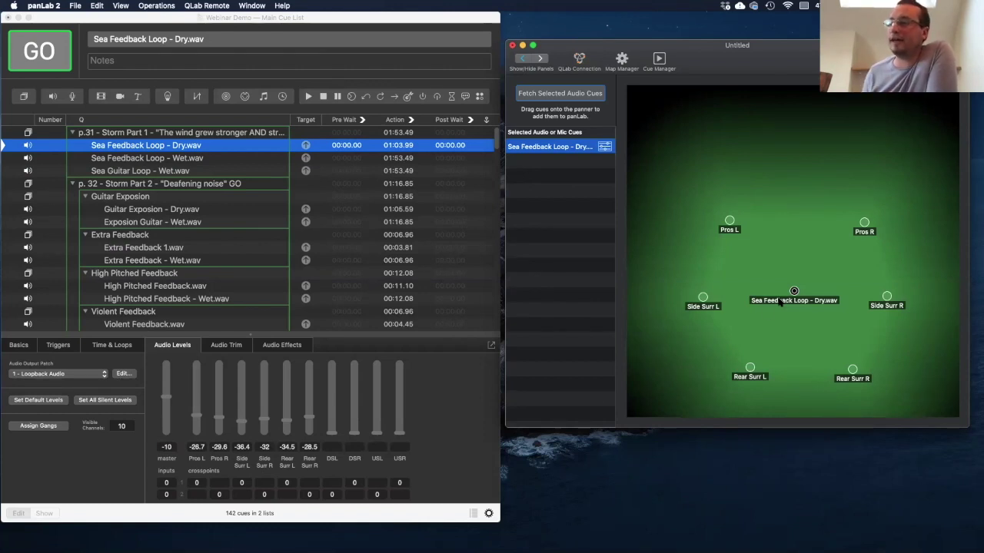
# Step: Try a higher max level for the Sea Feedback Loop - Dry.wav cue and restore it to -20
pyautogui.click(605, 146)
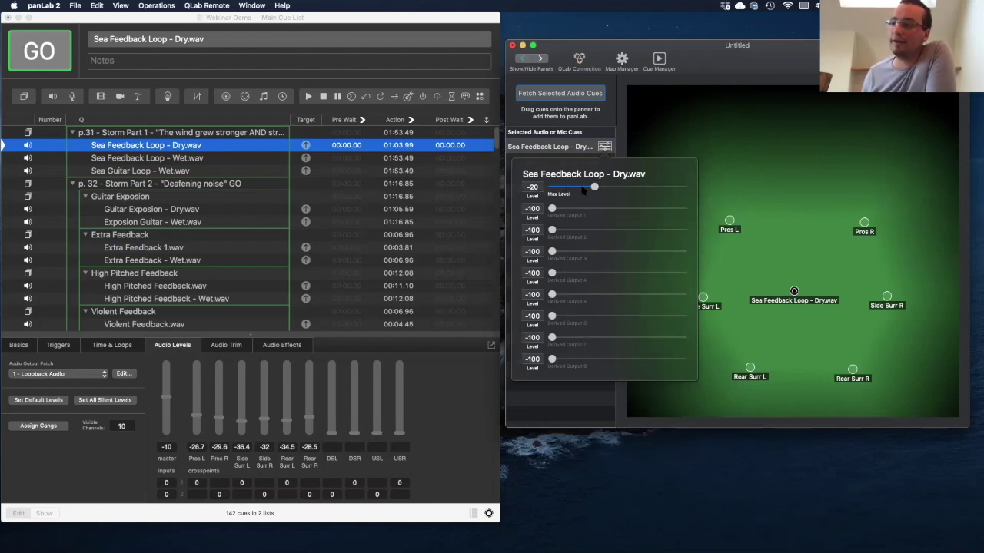
pyautogui.moveTo(582, 192); pyautogui.dragTo(617, 188)
pyautogui.doubleClick(529, 188)
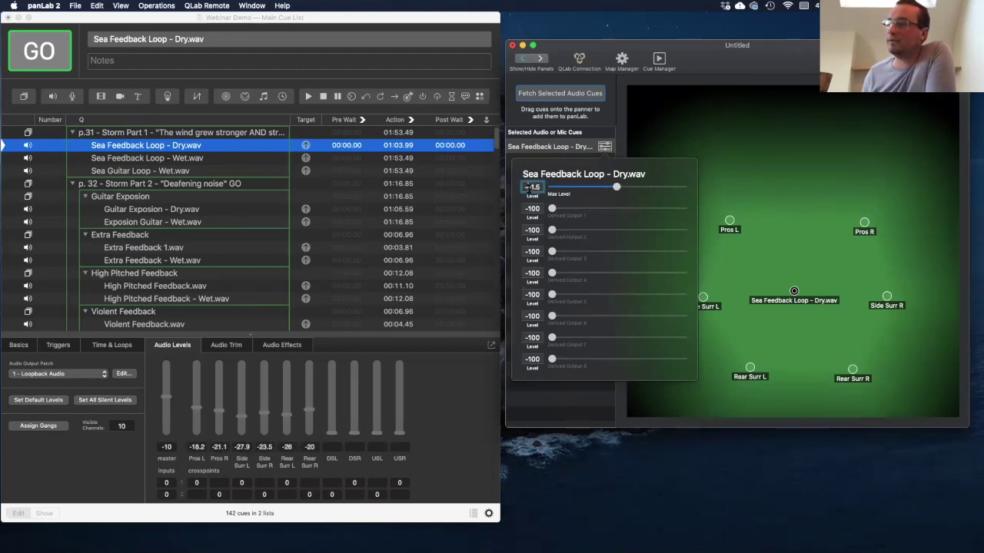
pyautogui.write('-20')
pyautogui.press('Return')
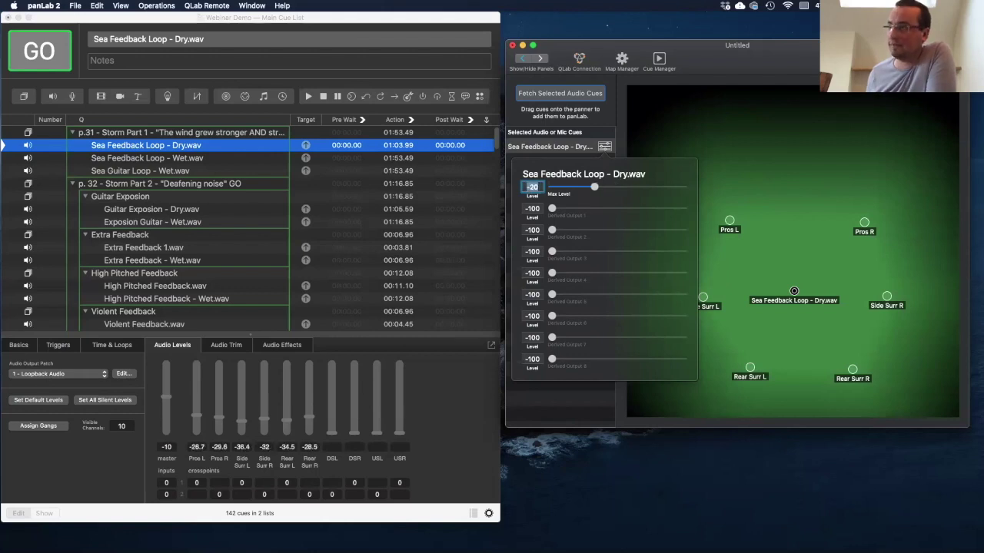
pyautogui.click(613, 139)
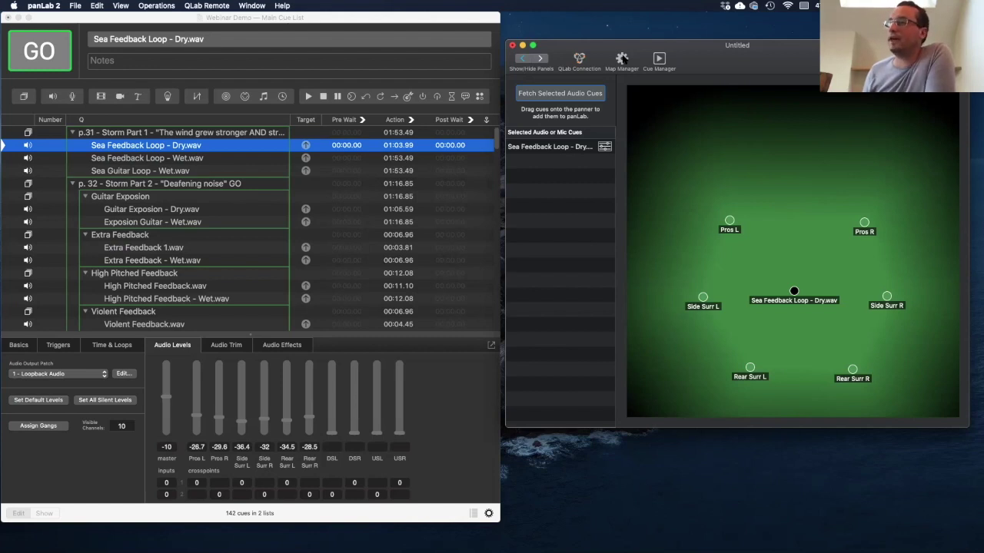
# Step: Reopen the Map Manager and add a second zone named Stage to the Auditorium map
pyautogui.click(623, 59)
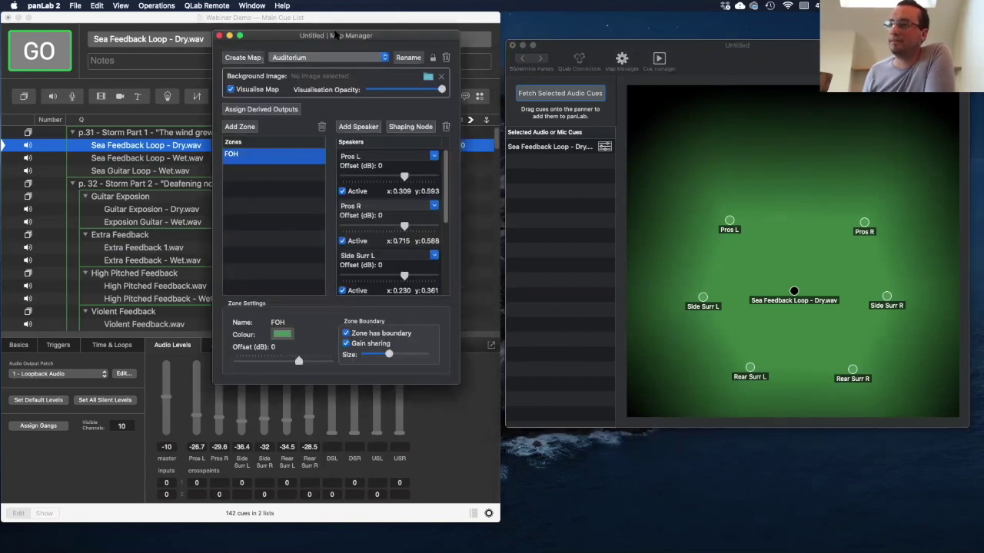
pyautogui.moveTo(336, 36); pyautogui.dragTo(273, 44)
pyautogui.click(176, 135)
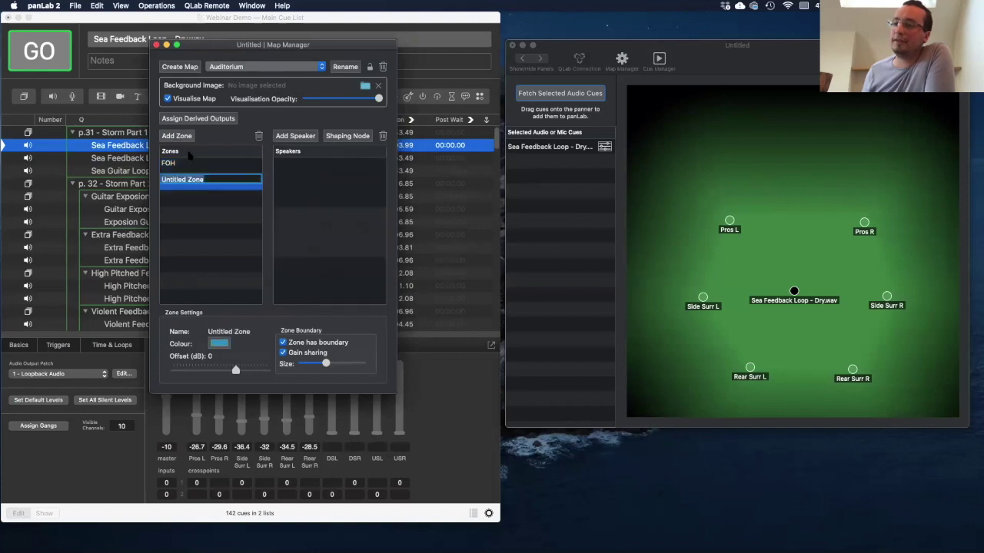
pyautogui.write('Stage')
pyautogui.press('Return')
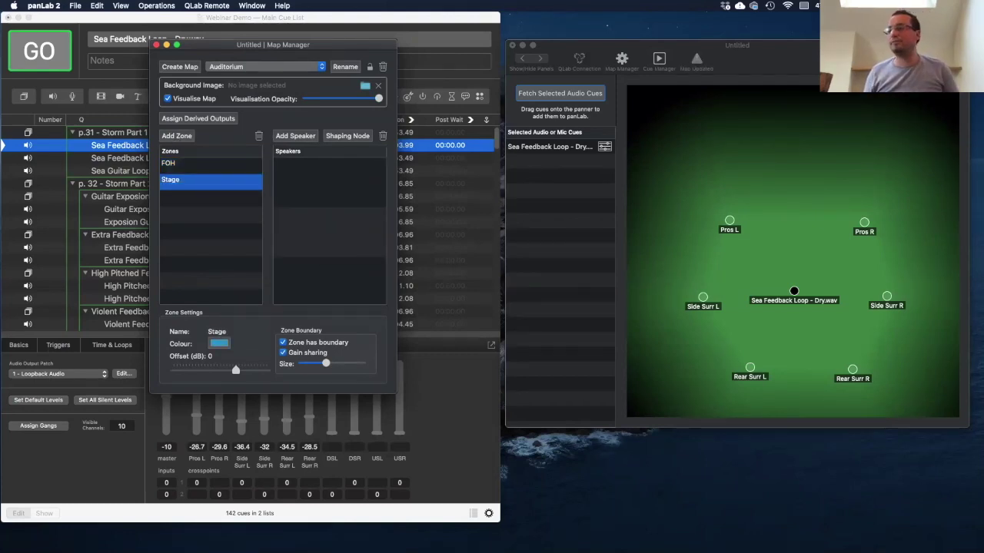
# Step: Add the speakers DSL, DSR and USL to the Stage zone
pyautogui.click(292, 135)
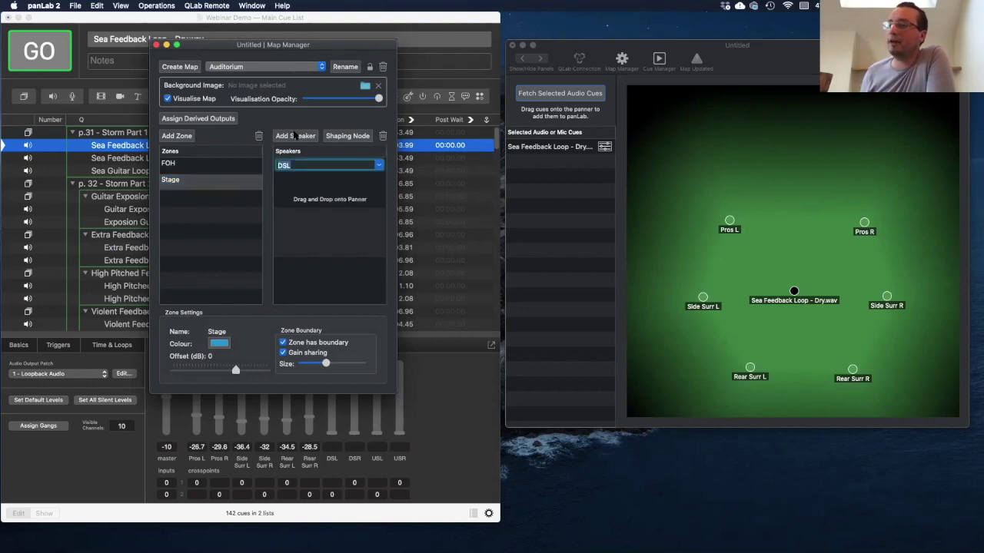
pyautogui.click(295, 135)
pyautogui.click(295, 136)
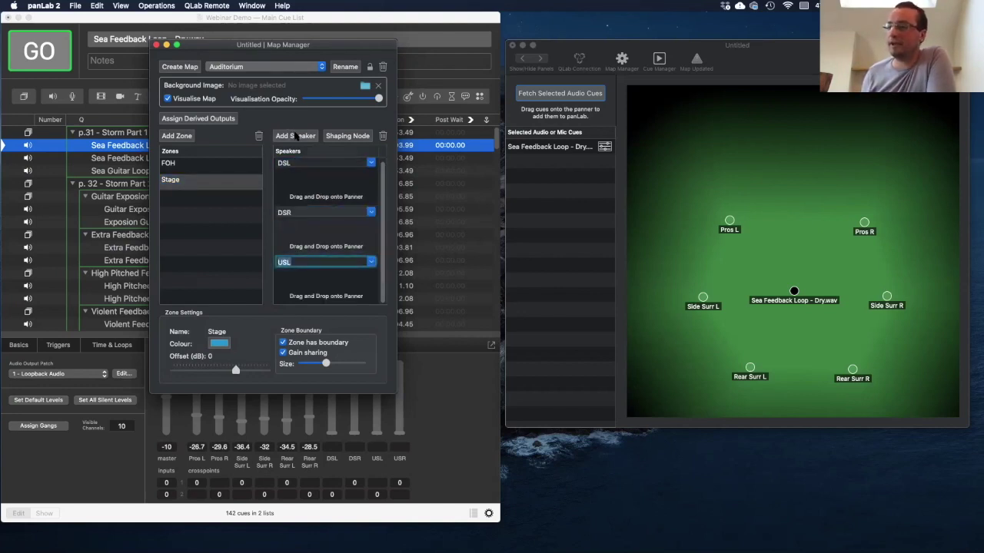
# Step: Place the Stage speakers on the panner: DSL and DSR just above the Pros pair, USL and added speaker USR near the upper corners
pyautogui.moveTo(306, 188); pyautogui.dragTo(865, 198)
pyautogui.moveTo(304, 233); pyautogui.dragTo(726, 197)
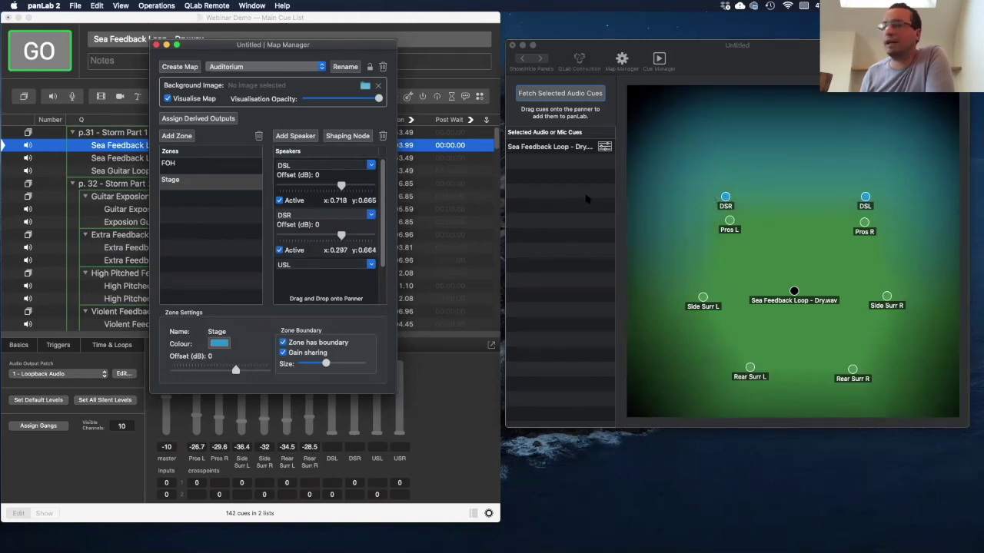
pyautogui.scroll(-2, 310, 256)
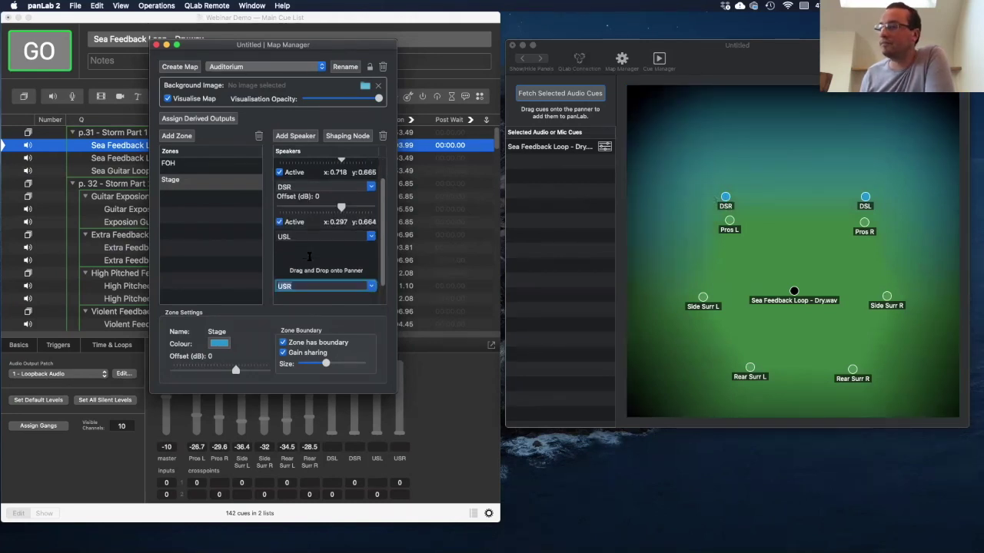
pyautogui.moveTo(372, 257); pyautogui.dragTo(873, 112)
pyautogui.scroll(-2, 308, 262)
pyautogui.moveTo(308, 287); pyautogui.dragTo(719, 104)
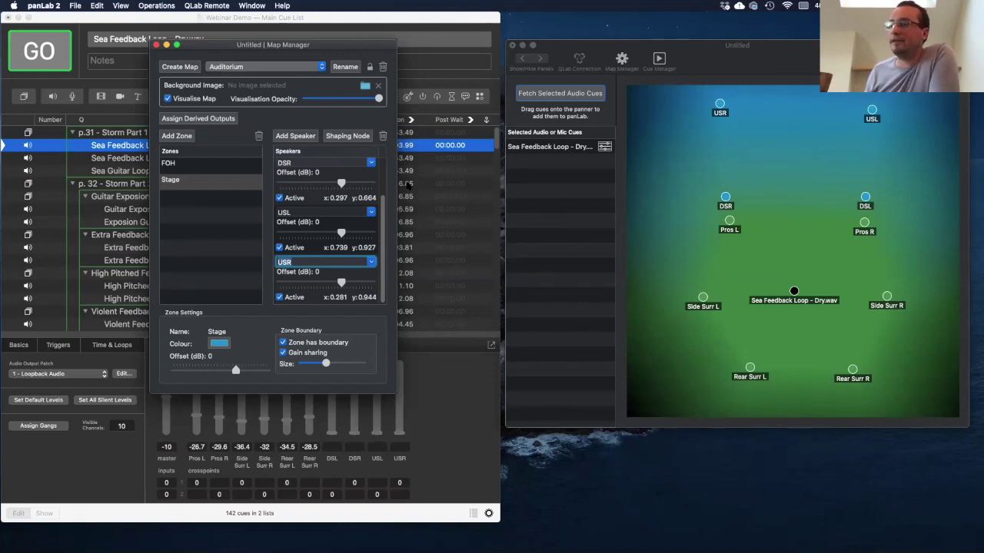
# Step: Try placing the FOH zone below Stage in the zone order, and move it back above Stage
pyautogui.click(203, 165)
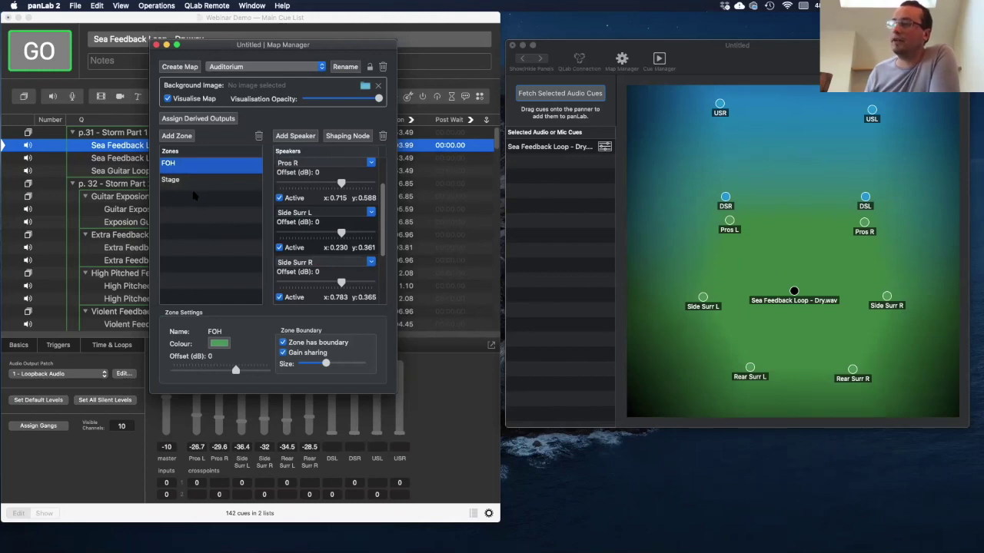
pyautogui.moveTo(182, 171); pyautogui.dragTo(180, 195)
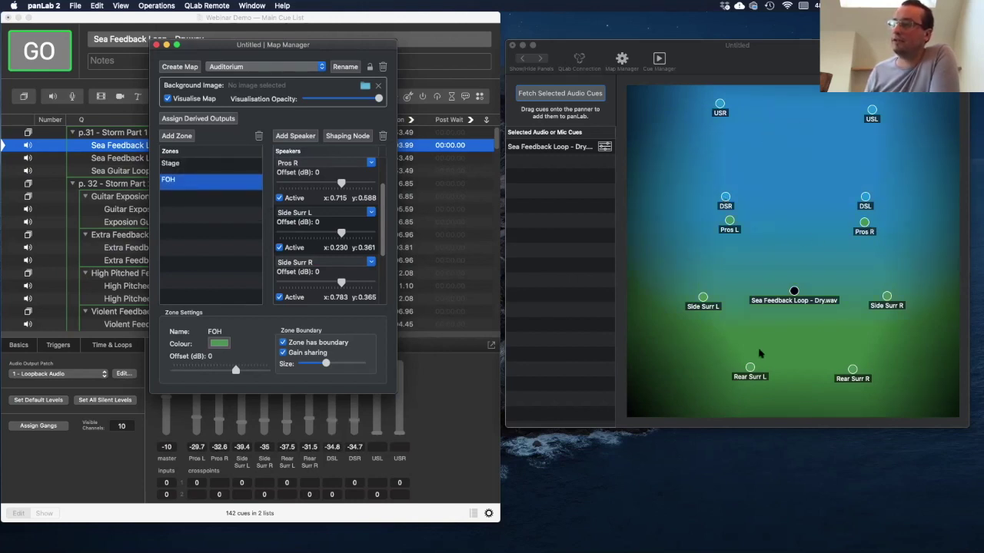
pyautogui.moveTo(181, 190); pyautogui.dragTo(182, 162)
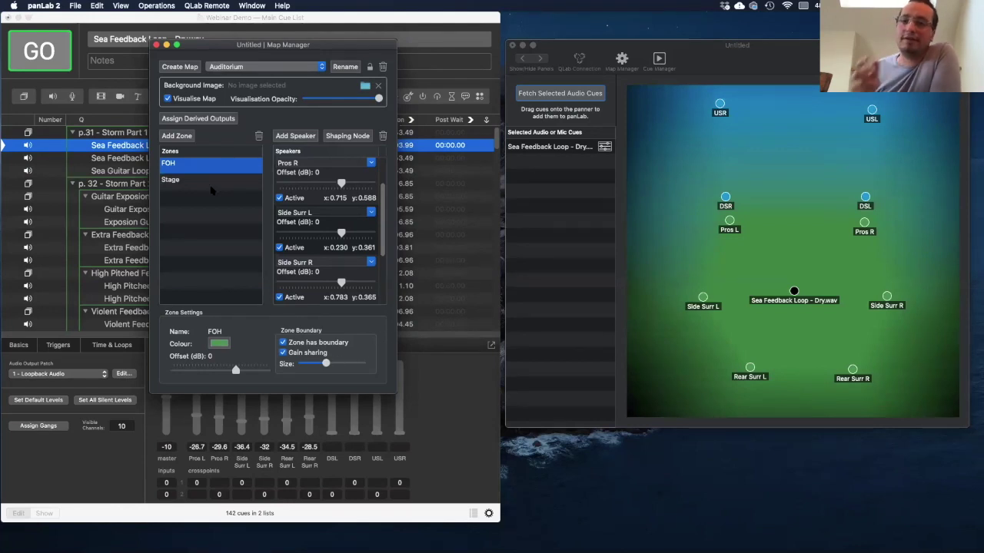
# Step: Try minimum and slightly larger boundary sizes for the FOH zone, shifting the Sea Feedback Loop - Dry.wav cue slightly within it
pyautogui.moveTo(326, 364); pyautogui.dragTo(302, 364)
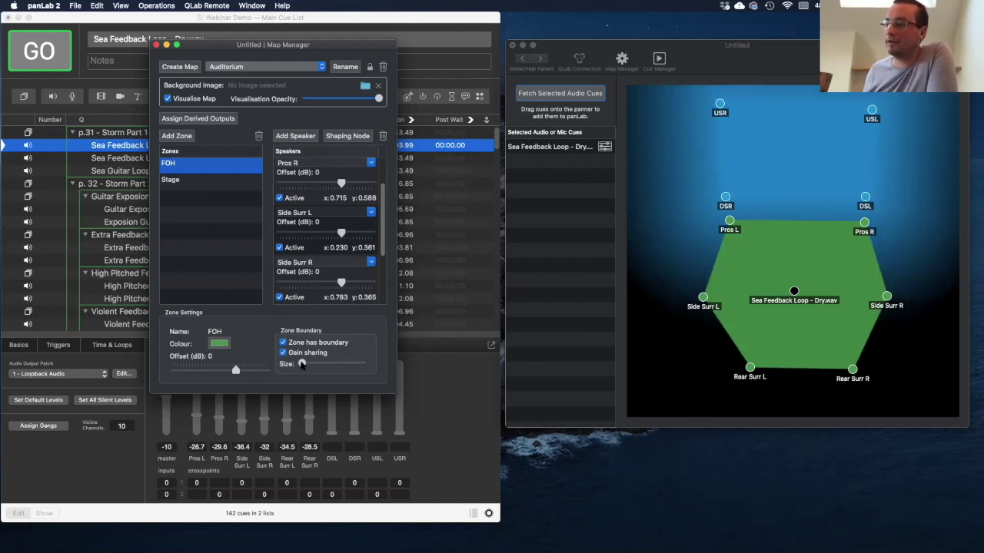
pyautogui.moveTo(306, 367); pyautogui.dragTo(313, 365)
pyautogui.click(802, 304)
pyautogui.moveTo(794, 292)
pyautogui.mouseDown()
pyautogui.moveTo(673, 372)
pyautogui.moveTo(791, 312)
pyautogui.moveTo(779, 309)
pyautogui.moveTo(678, 366)
pyautogui.moveTo(765, 319)
pyautogui.moveTo(796, 283)
pyautogui.mouseUp()
pyautogui.moveTo(312, 364); pyautogui.dragTo(302, 364)
pyautogui.click(776, 303)
pyautogui.moveTo(796, 283)
pyautogui.mouseDown()
pyautogui.moveTo(750, 323)
pyautogui.moveTo(705, 334)
pyautogui.moveTo(746, 285)
pyautogui.moveTo(782, 279)
pyautogui.mouseUp()
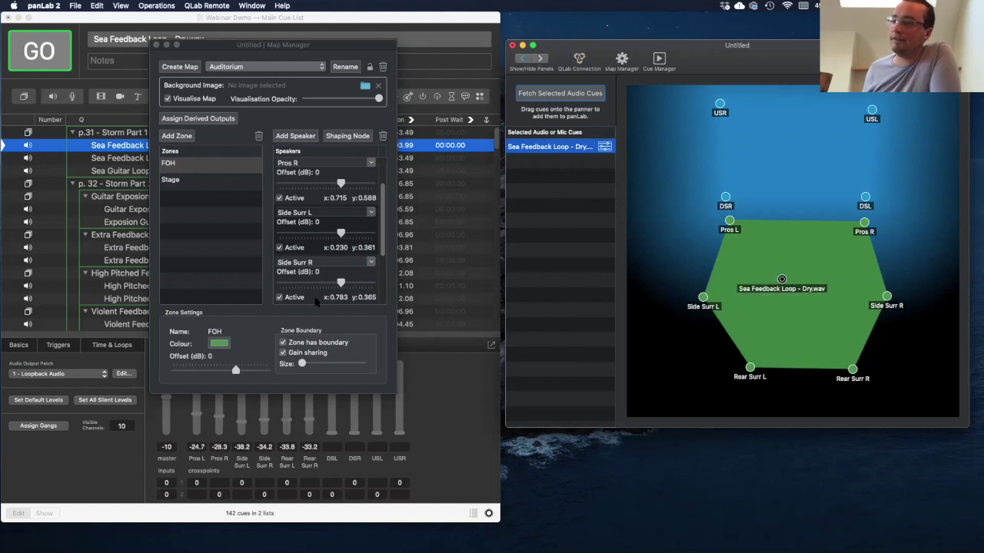
# Step: Set the boundary sizes of the FOH and Stage zones to a narrow margin around their speakers
pyautogui.moveTo(303, 365); pyautogui.dragTo(311, 362)
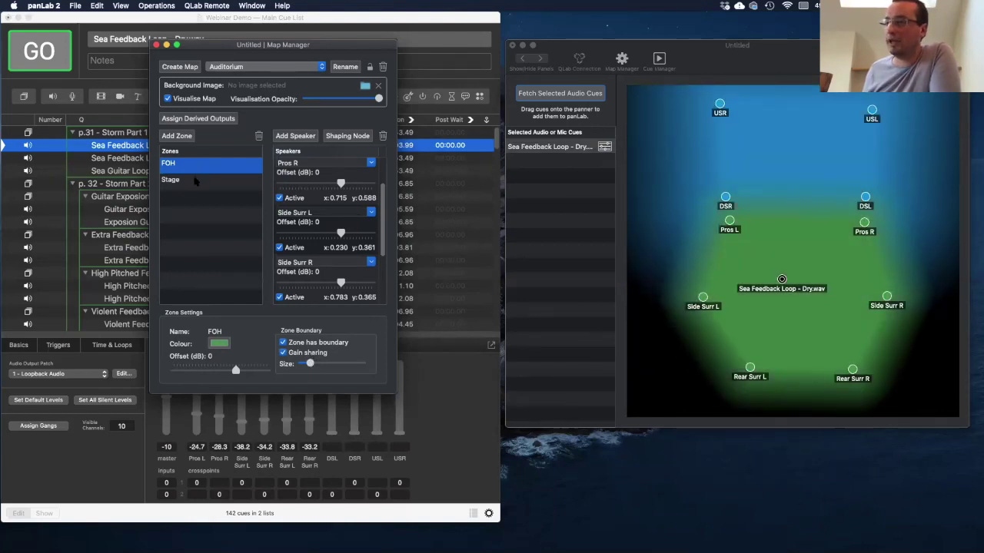
pyautogui.click(195, 181)
pyautogui.moveTo(310, 364); pyautogui.dragTo(311, 364)
# Step: Pan the Sea Feedback Loop - Dry.wav cue through the Stage and FOH zones, ending beside Side Surr L, with the Map Manager closed
pyautogui.click(793, 282)
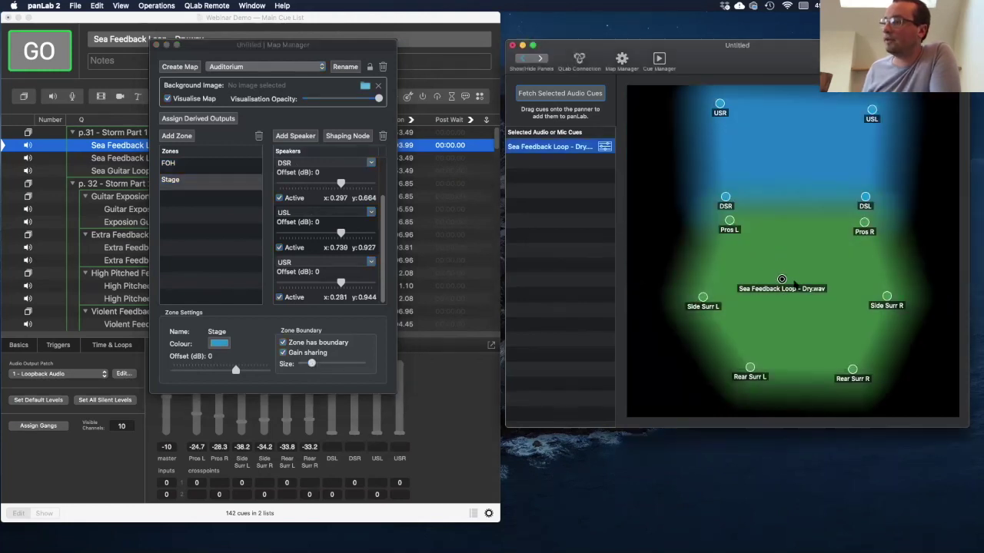
pyautogui.moveTo(783, 279); pyautogui.dragTo(795, 192)
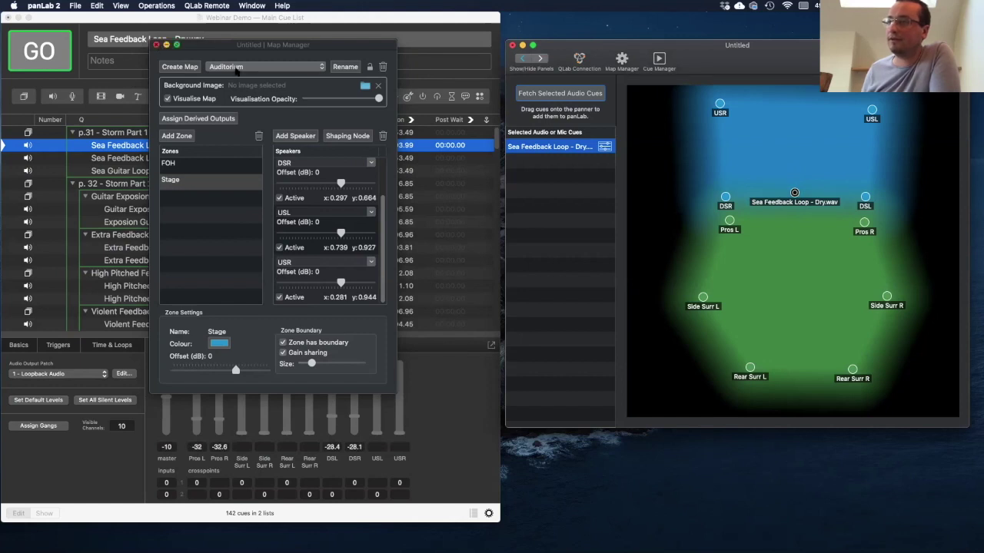
pyautogui.click(156, 46)
pyautogui.click(810, 248)
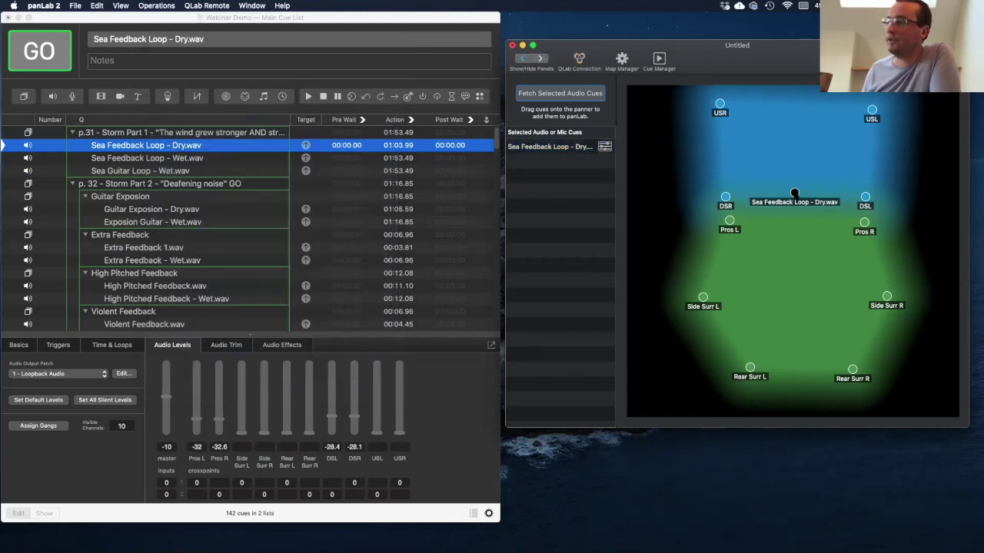
pyautogui.moveTo(795, 193); pyautogui.dragTo(789, 154)
pyautogui.moveTo(791, 144); pyautogui.dragTo(785, 295)
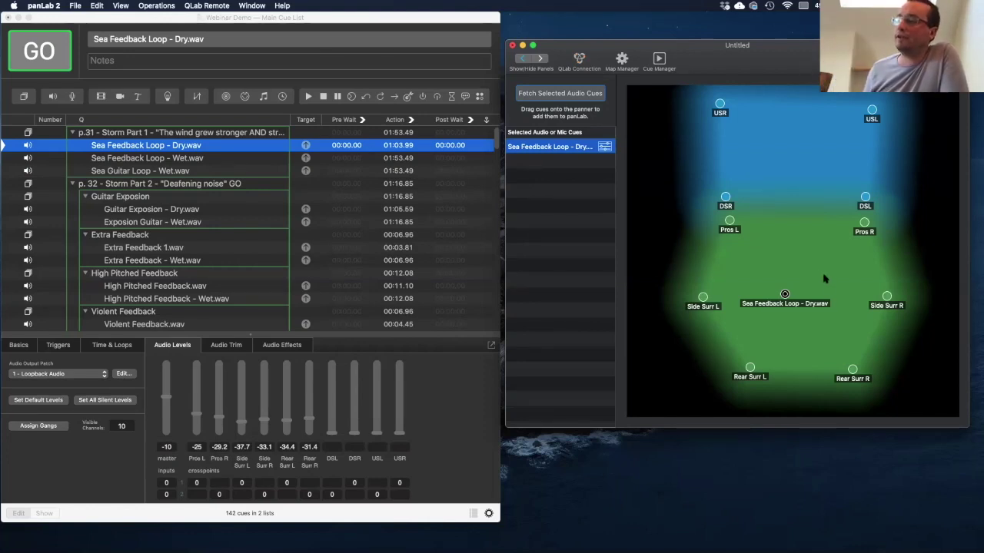
pyautogui.moveTo(785, 293); pyautogui.dragTo(723, 292)
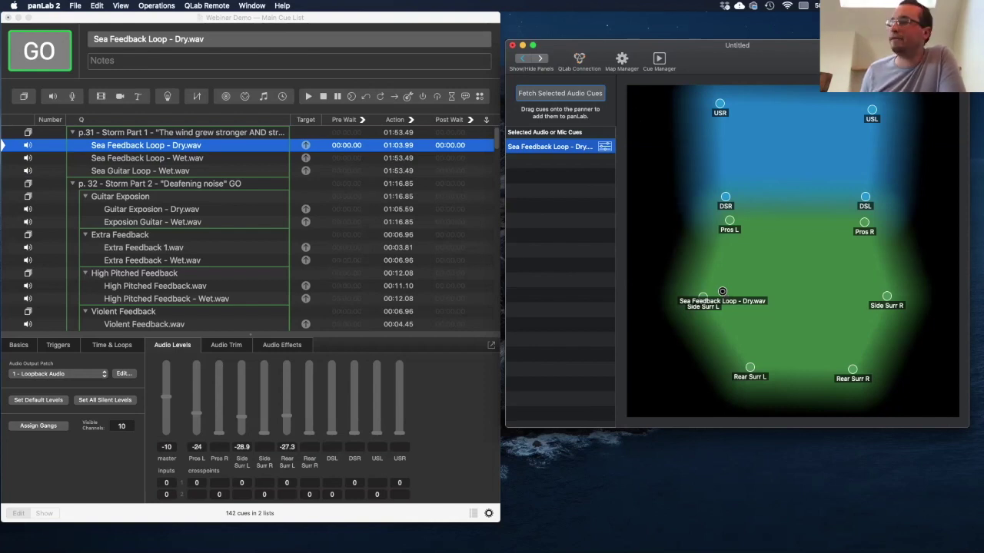
# Step: Reopen the Map Manager and try the offset of the FOH zone's Side Surr L speaker, leaving it at 0 dB
pyautogui.click(622, 59)
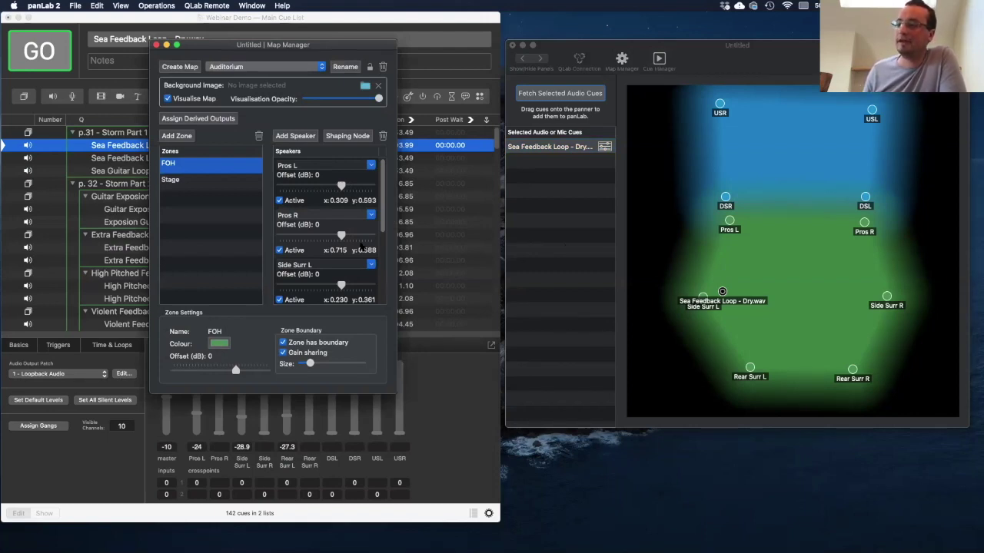
pyautogui.scroll(-3, 321, 260)
pyautogui.scroll(2, 323, 246)
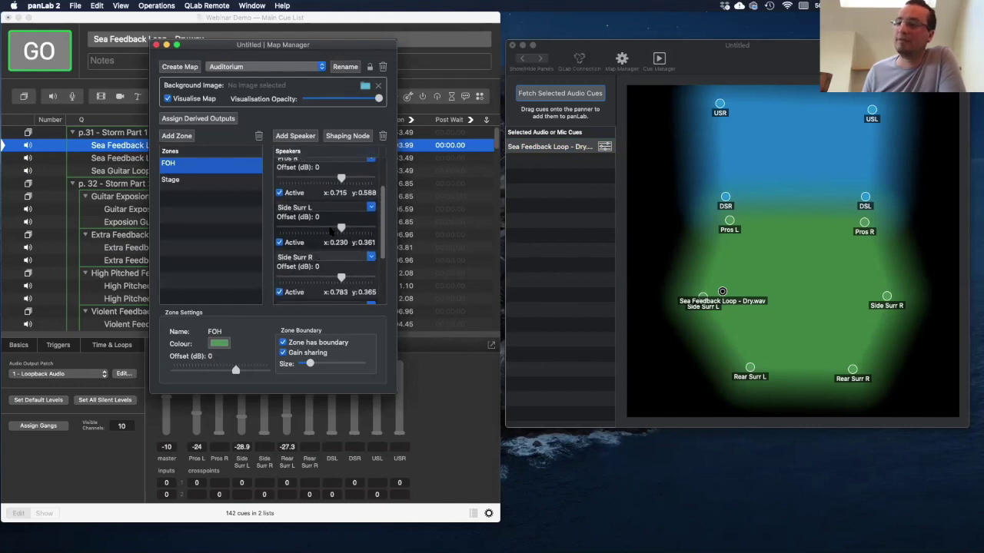
pyautogui.moveTo(281, 46); pyautogui.dragTo(389, 19)
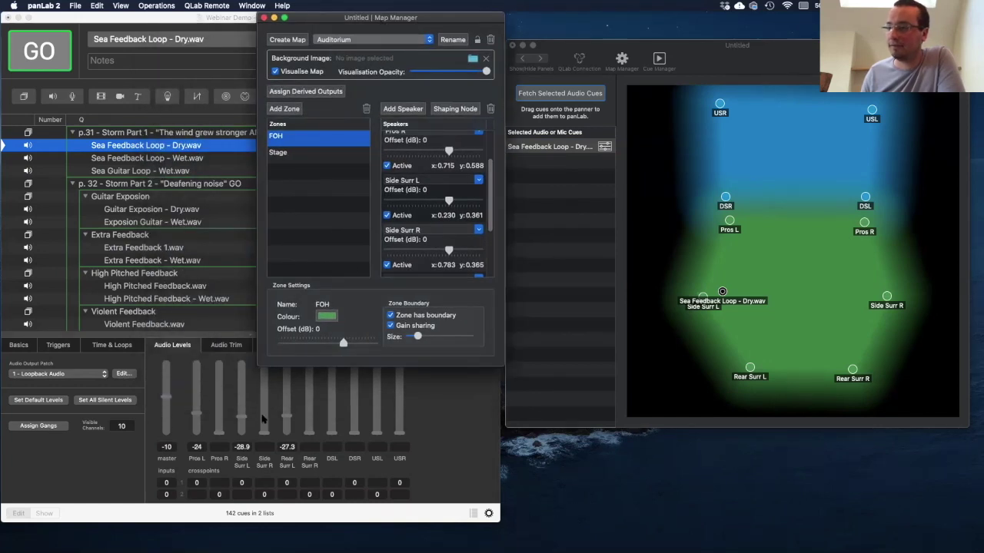
pyautogui.moveTo(450, 201)
pyautogui.mouseDown()
pyautogui.moveTo(474, 201)
pyautogui.moveTo(412, 202)
pyautogui.moveTo(449, 201)
pyautogui.mouseUp()
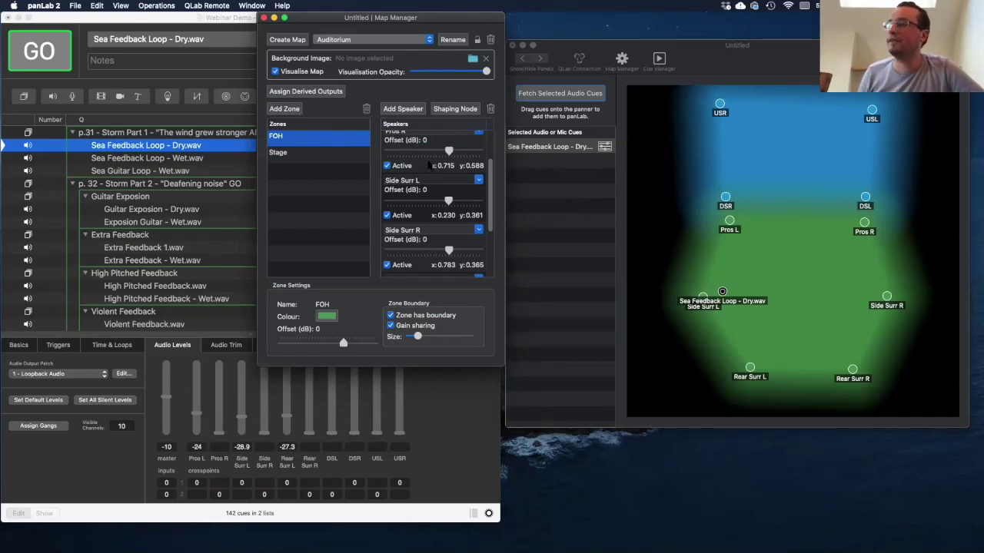
# Step: Lock the Auditorium map against editing and close the Map Manager
pyautogui.moveTo(422, 20); pyautogui.dragTo(400, 39)
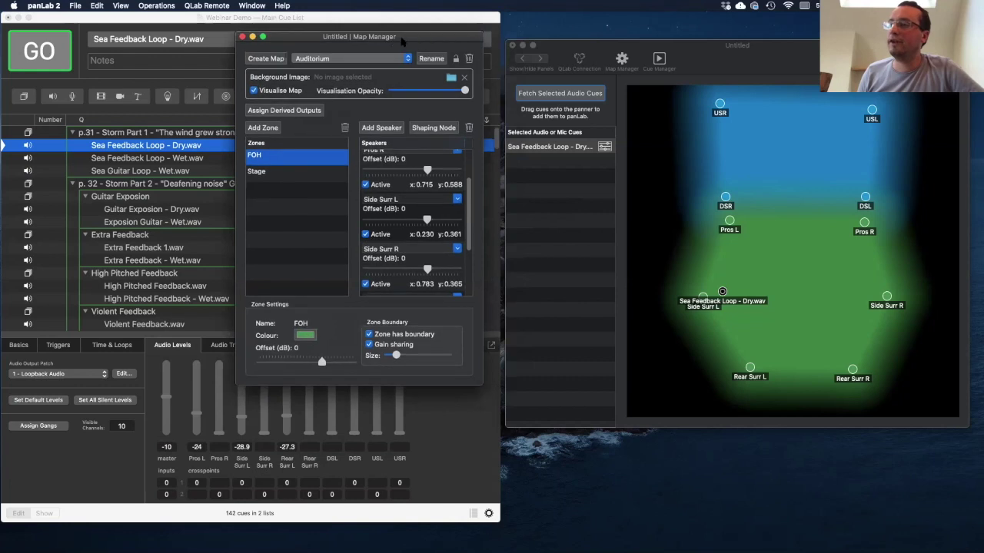
pyautogui.click(455, 60)
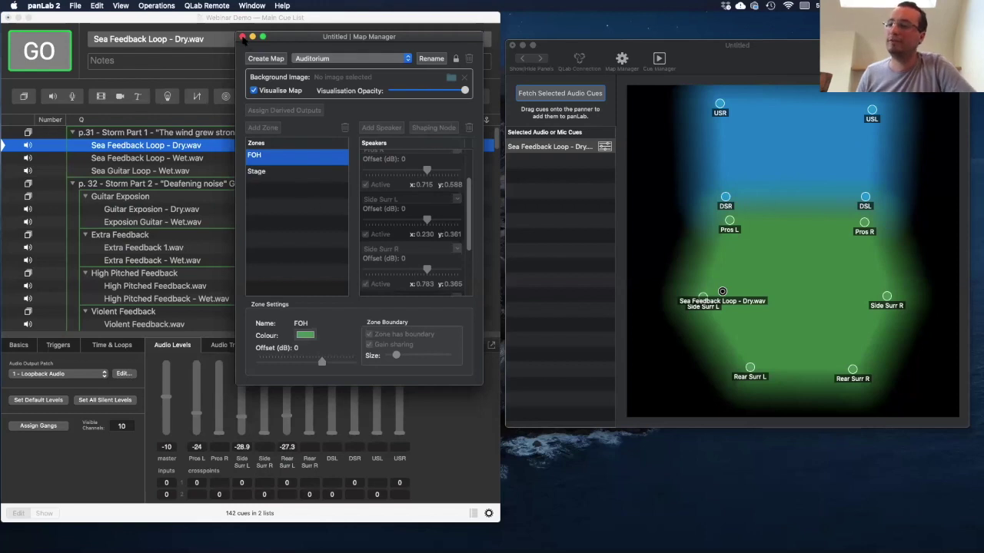
pyautogui.press('super+w')
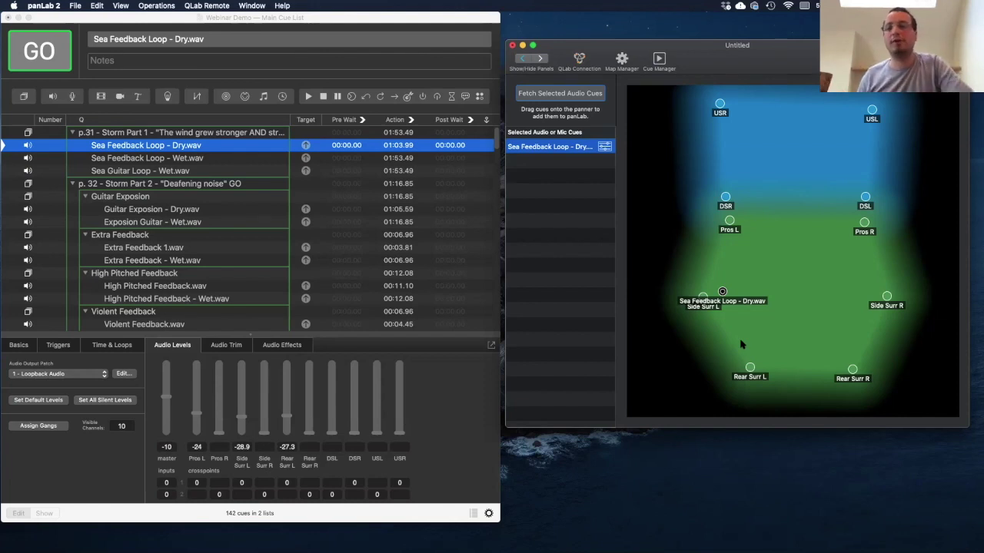
# Step: Move the Sea Feedback Loop - Dry.wav cue near the FOH centre, and fetch the three Storm Part 1 audio cues from QLab
pyautogui.moveTo(722, 293)
pyautogui.mouseDown()
pyautogui.moveTo(761, 279)
pyautogui.moveTo(775, 253)
pyautogui.moveTo(789, 263)
pyautogui.moveTo(784, 281)
pyautogui.moveTo(790, 273)
pyautogui.mouseUp()
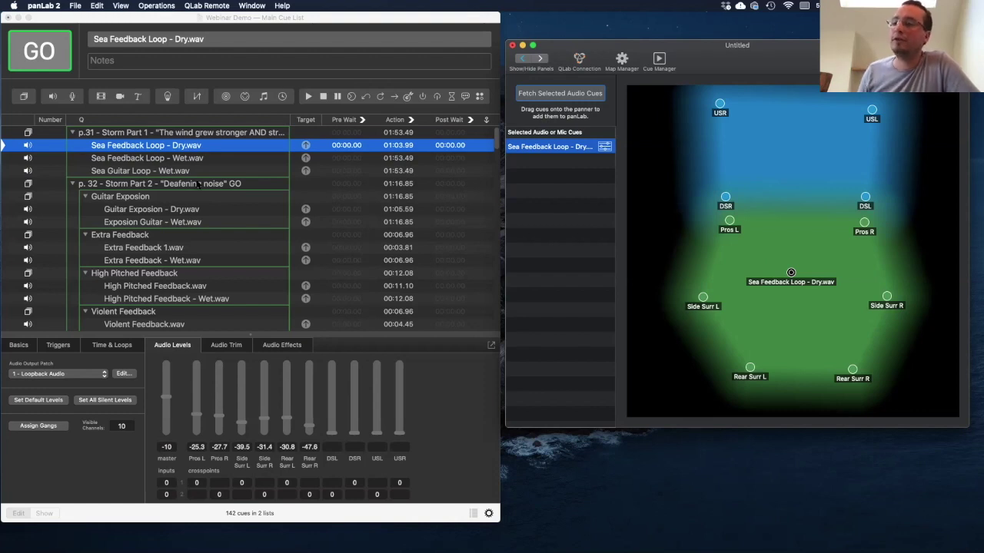
pyautogui.click(143, 159)
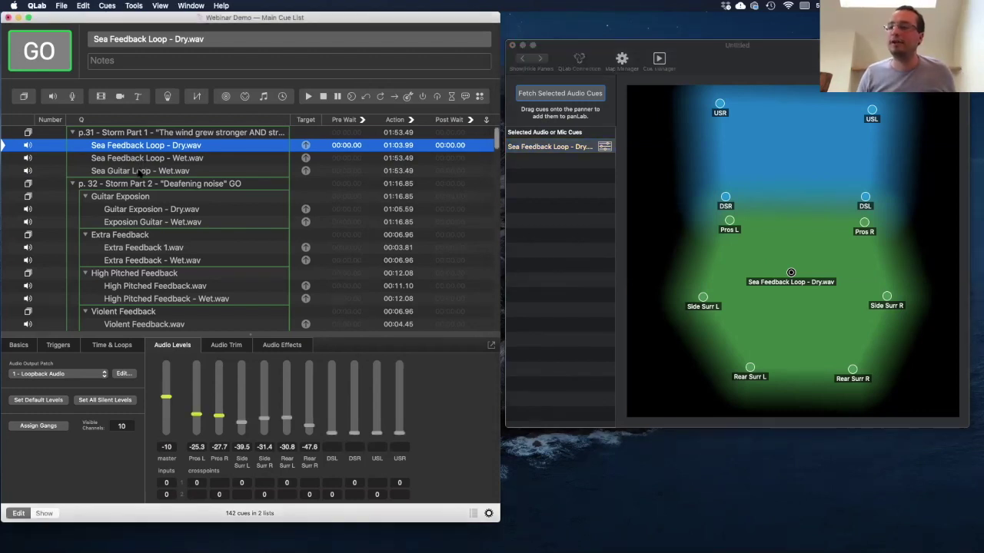
pyautogui.keyDown('shift'); pyautogui.click(138, 171); pyautogui.keyUp('shift')
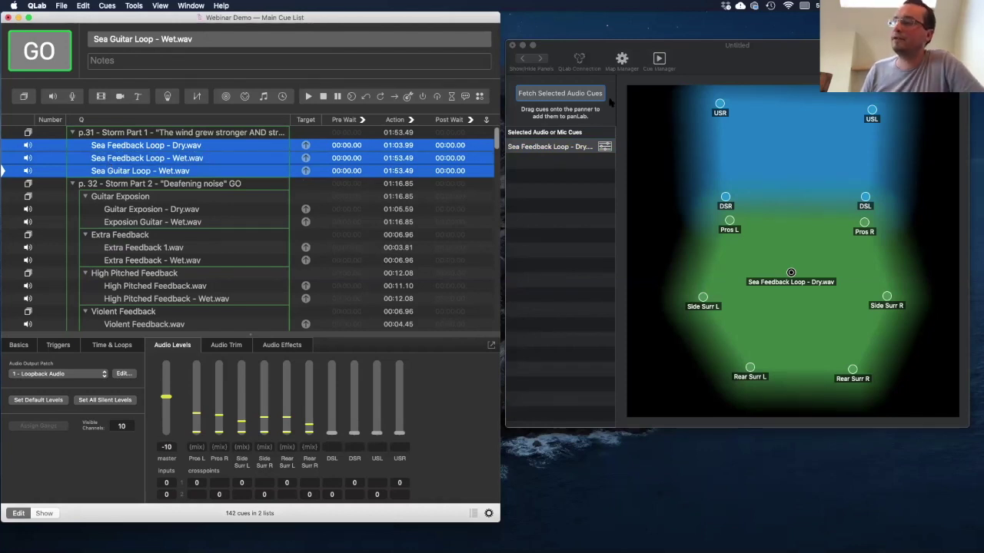
pyautogui.click(730, 63)
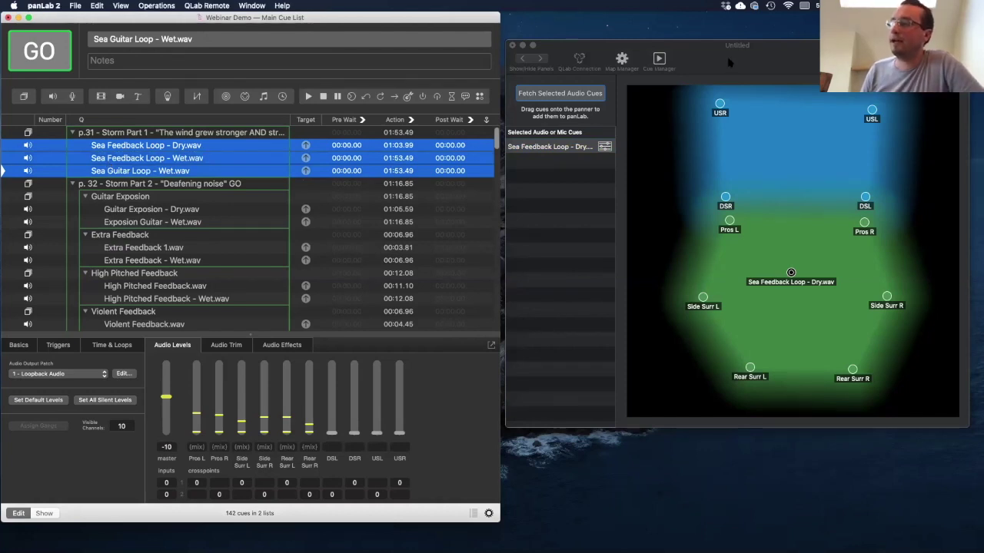
pyautogui.click(555, 95)
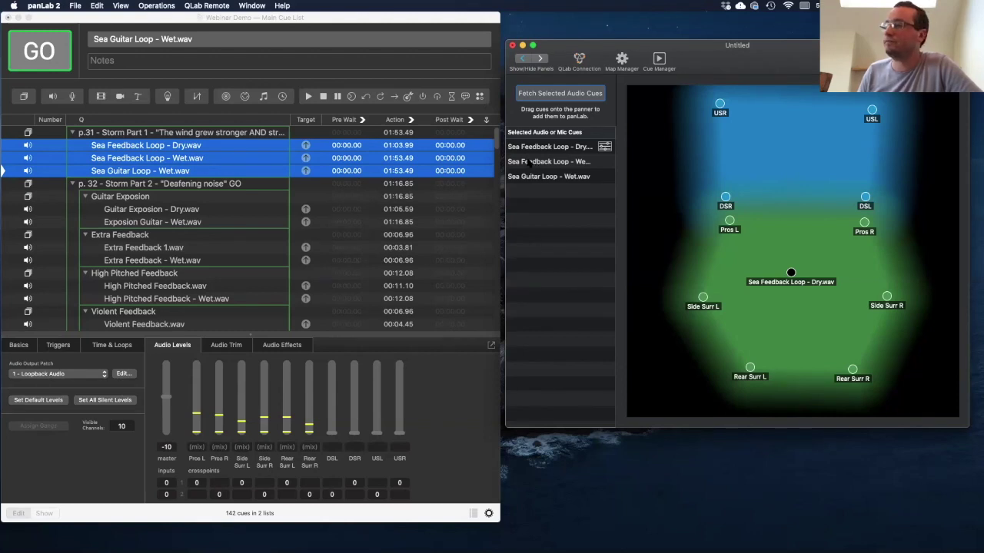
# Step: Add Sea Feedback Loop - Wet.wav upstage in the Stage zone and Sea Guitar Loop - Wet.wav above the FOH rear surrounds, and refetch the selected cues
pyautogui.moveTo(529, 163); pyautogui.dragTo(793, 154)
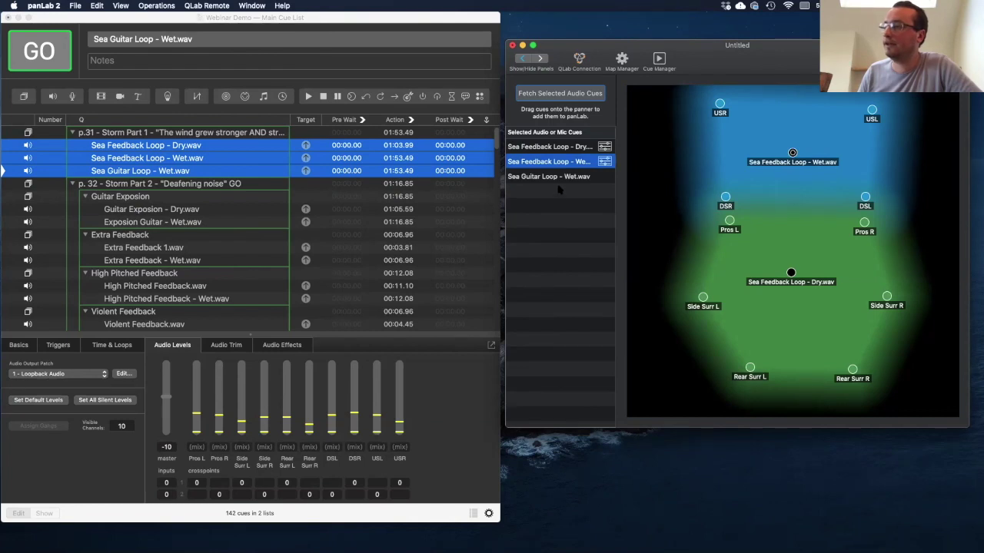
pyautogui.moveTo(552, 181); pyautogui.dragTo(782, 335)
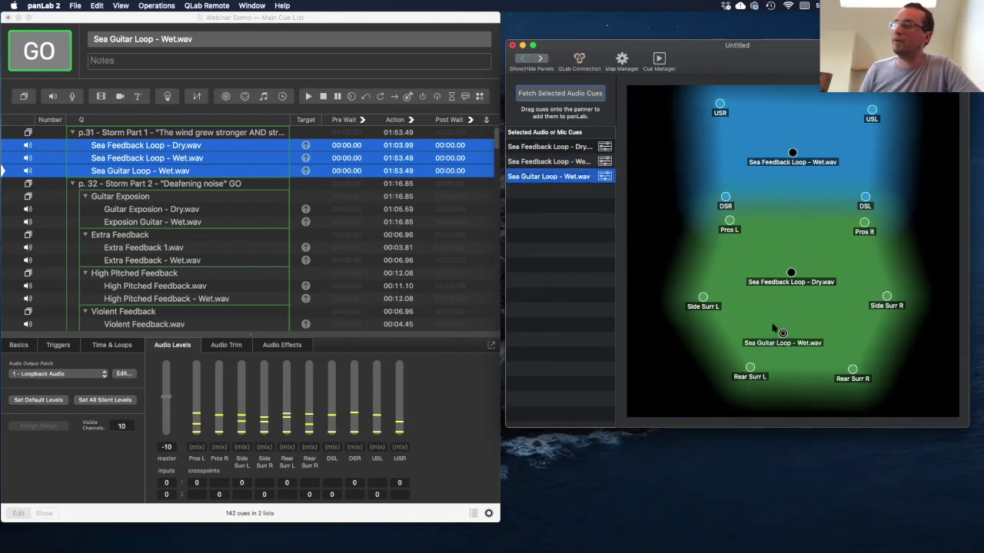
pyautogui.moveTo(793, 152); pyautogui.dragTo(787, 133)
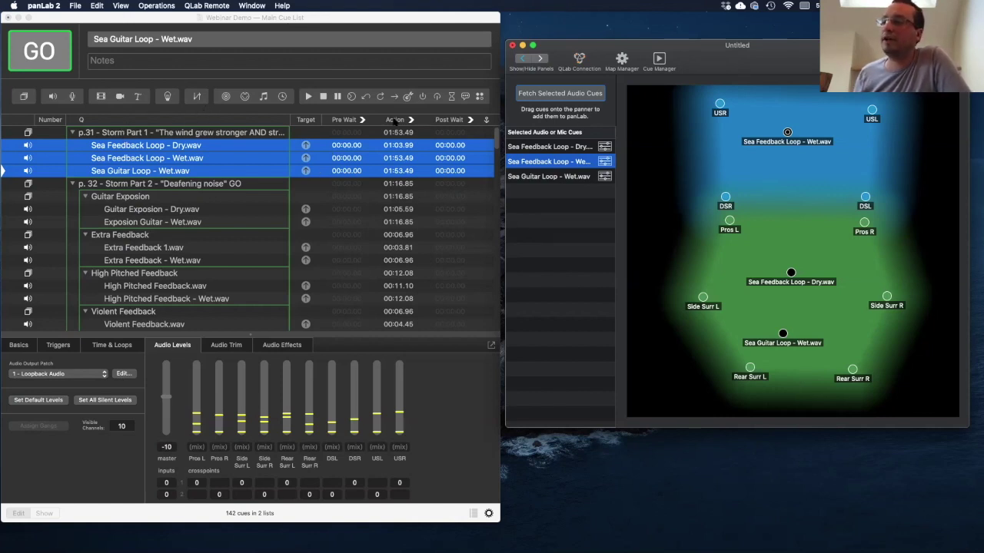
pyautogui.click(546, 93)
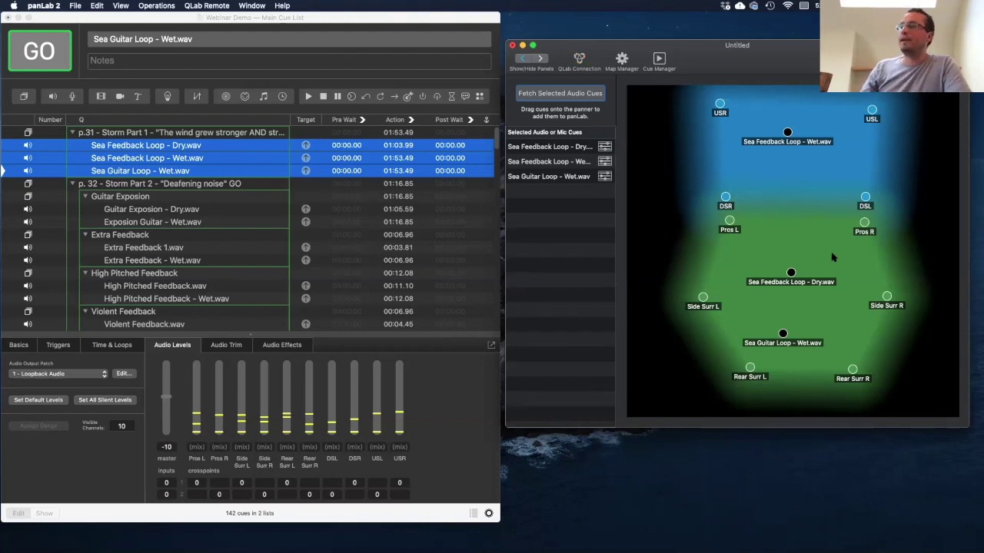
# Step: Show the max level and sequence options of the Sea Feedback Loop - Wet.wav cue, and hide them again
pyautogui.click(787, 132)
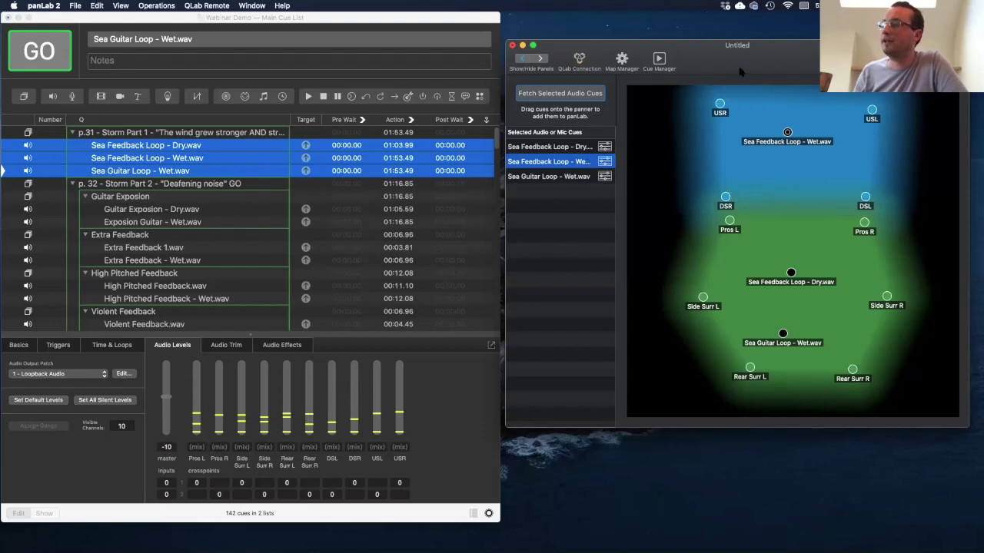
pyautogui.moveTo(546, 59); pyautogui.dragTo(406, 50)
pyautogui.click(401, 50)
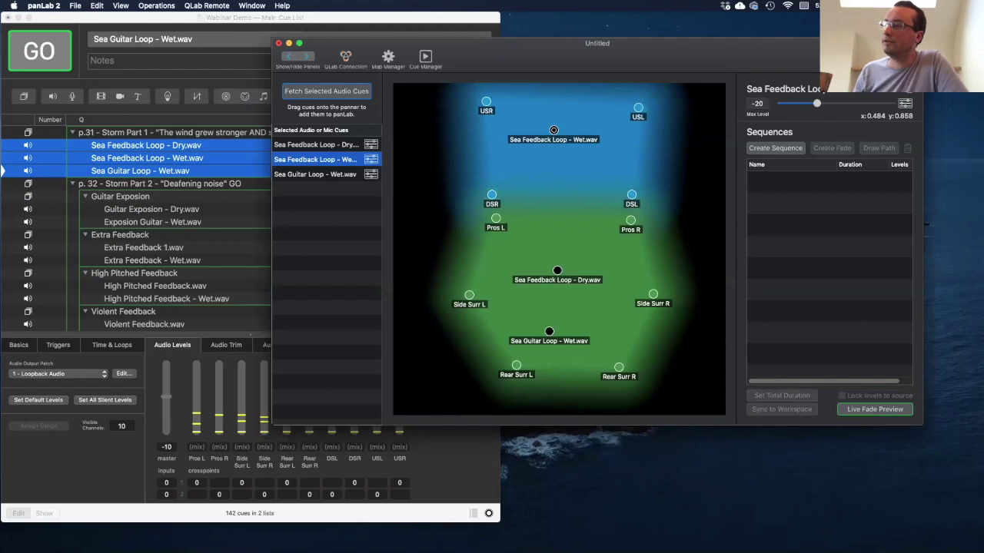
pyautogui.click(601, 182)
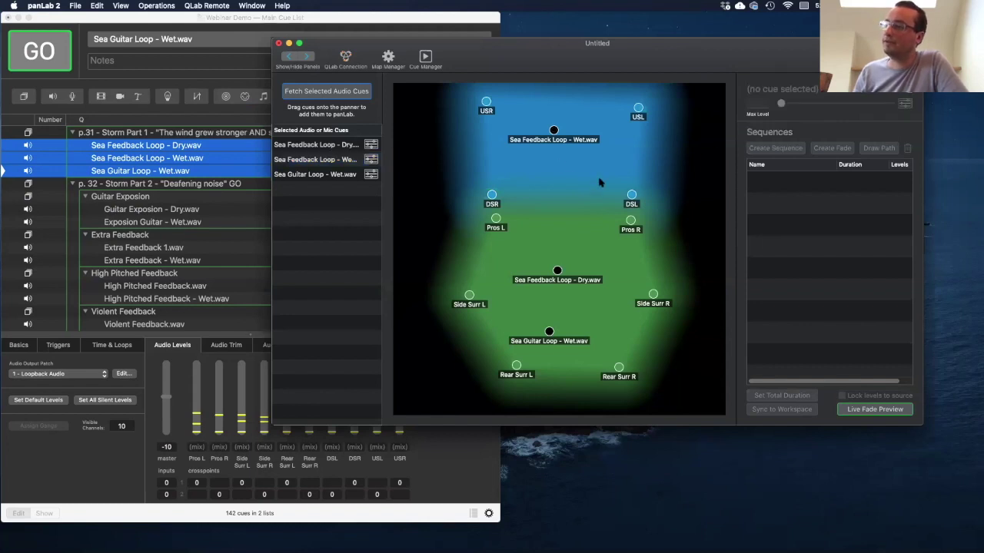
pyautogui.click(555, 131)
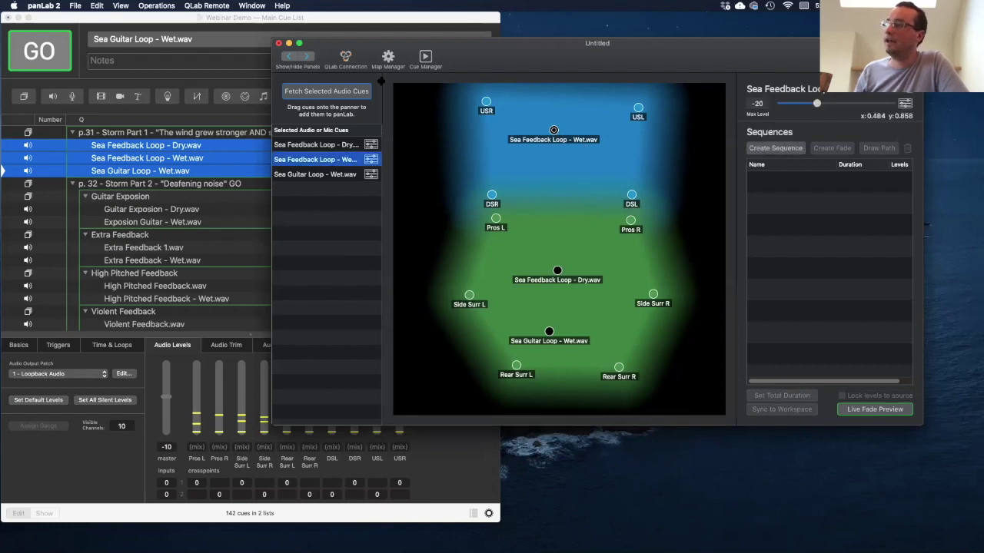
pyautogui.click(308, 57)
pyautogui.moveTo(270, 90); pyautogui.dragTo(467, 98)
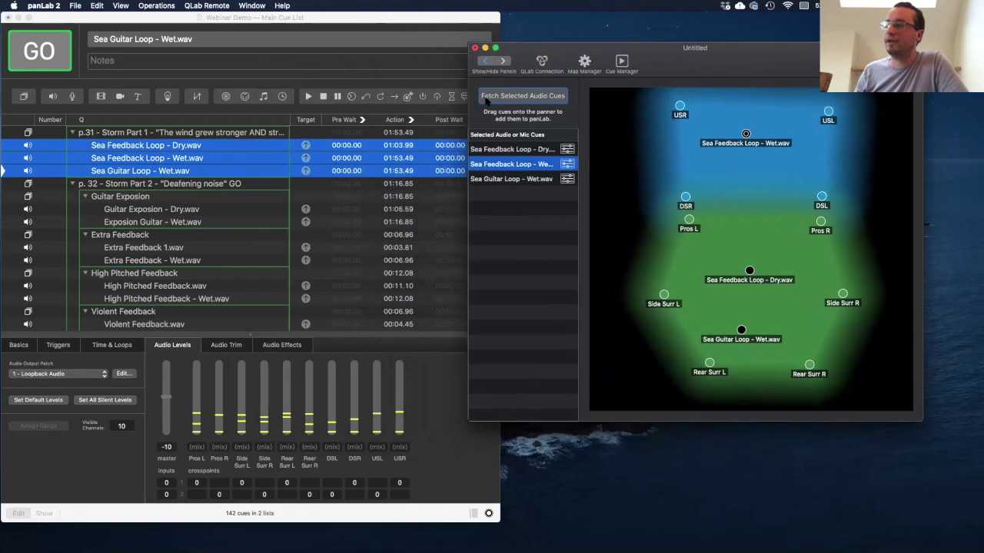
# Step: Preview the Sea Feedback Loop - Wet.wav cue in QLab from panLab, and nudge its position slightly downstage in the Stage zone
pyautogui.moveTo(661, 73); pyautogui.dragTo(710, 80)
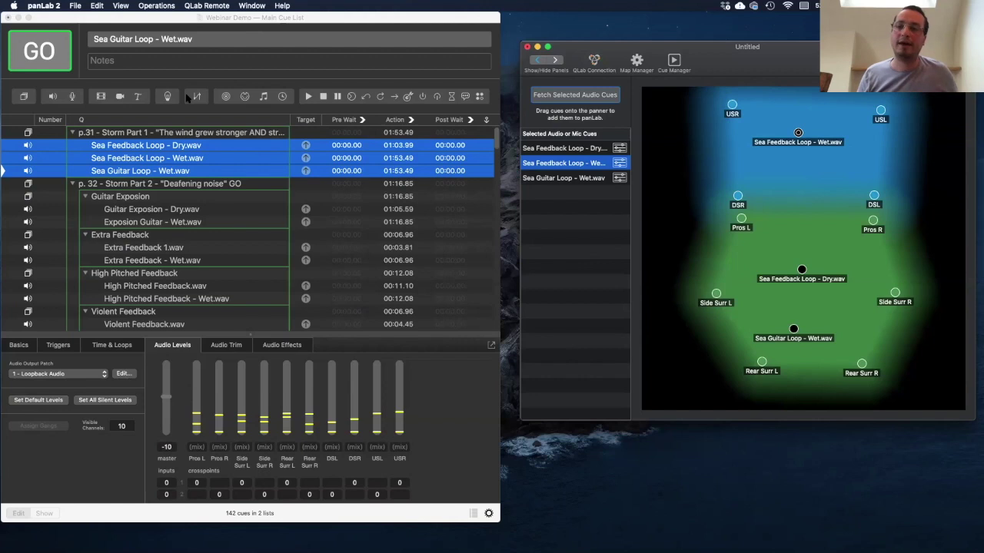
pyautogui.click(206, 6)
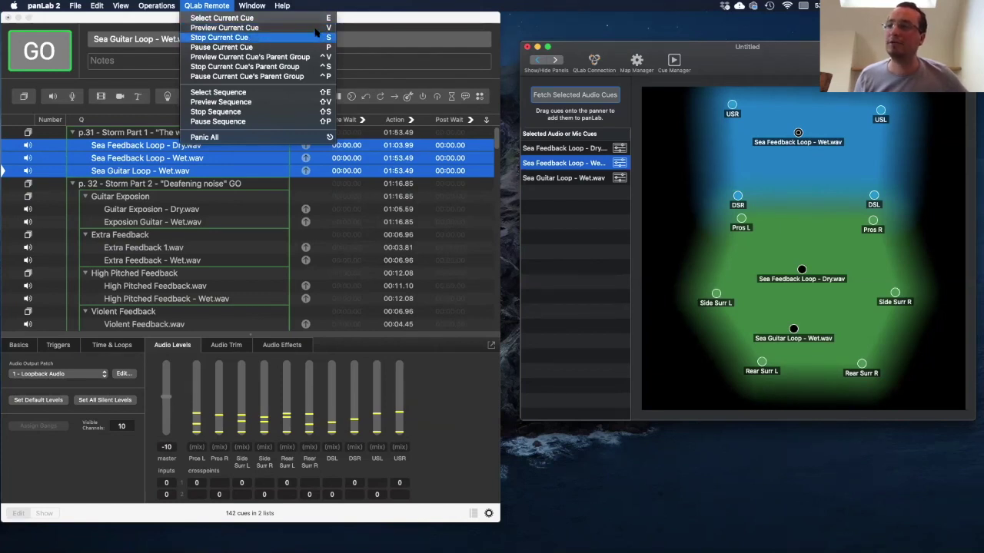
pyautogui.click(222, 18)
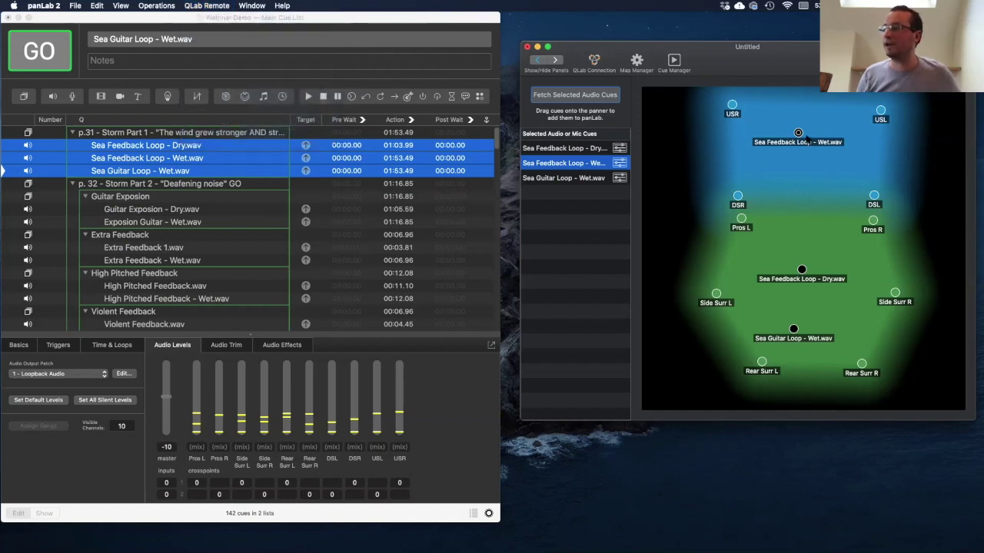
pyautogui.press('space')
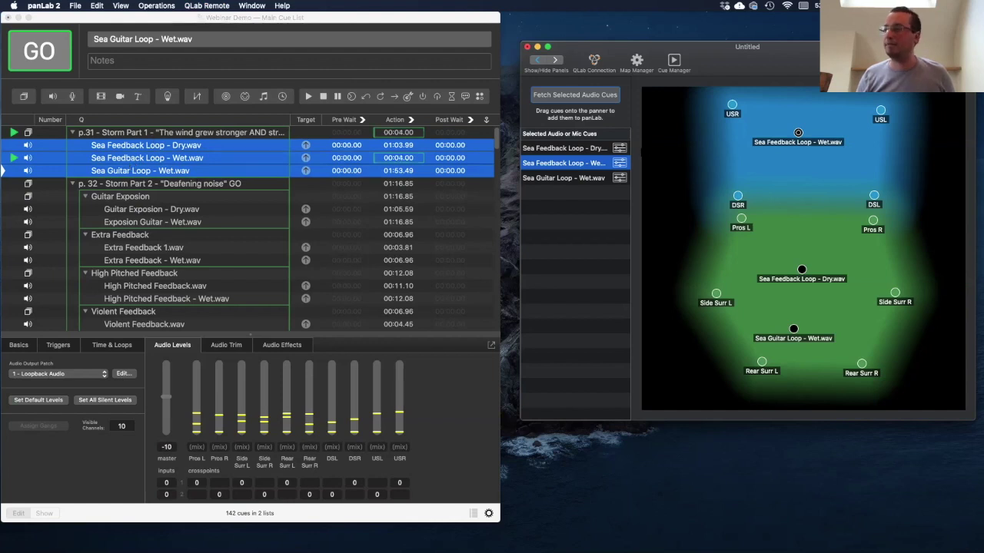
pyautogui.moveTo(799, 133); pyautogui.dragTo(799, 136)
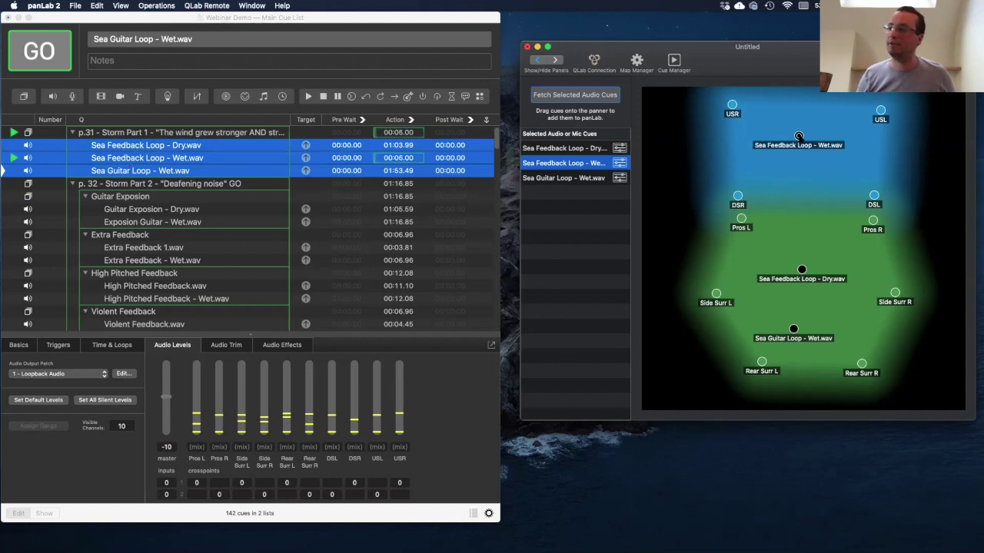
# Step: Stop the single-cue preview, and play all three Storm Part 1 cues together before stopping them
pyautogui.click(216, 6)
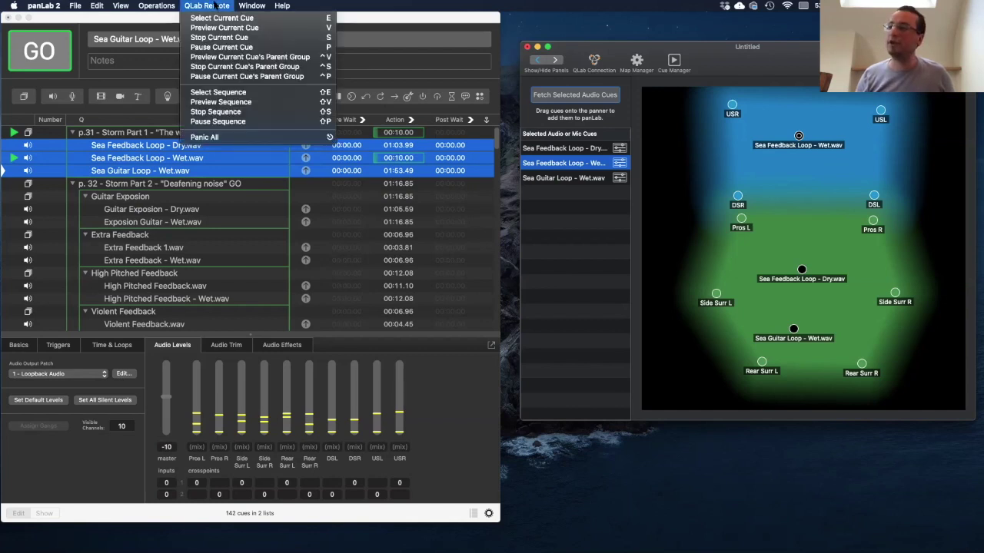
pyautogui.click(215, 6)
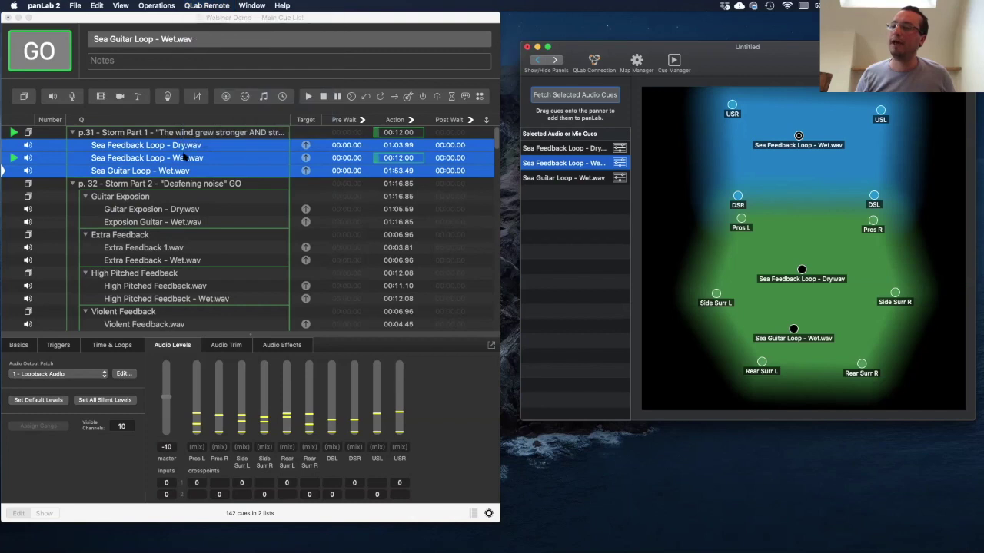
pyautogui.press('Escape')
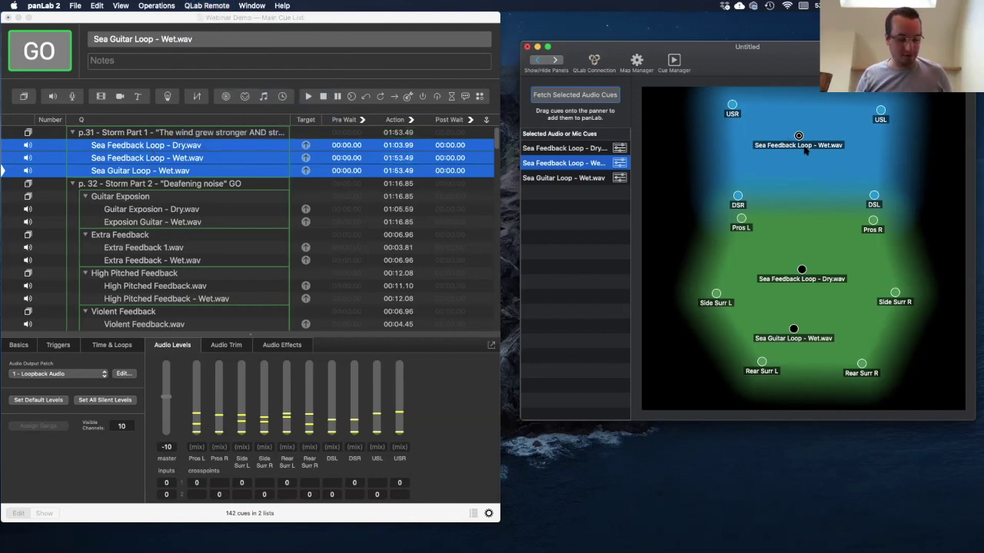
pyautogui.press('space')
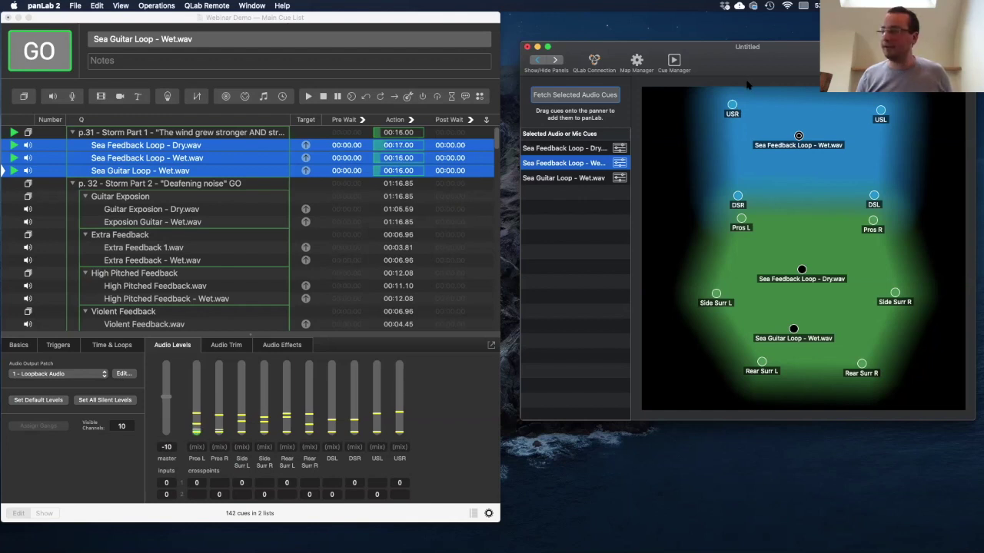
pyautogui.press('Escape')
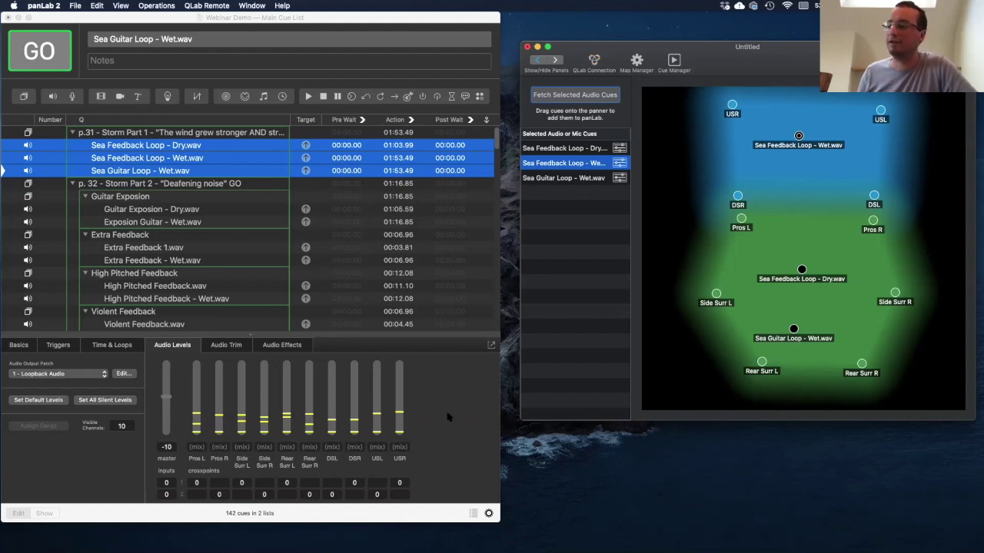
# Step: Switch to QLab, go to the Utilities cue list and show the OSC message settings of the /panLab/fetchCues cue
pyautogui.click(470, 513)
pyautogui.click(472, 513)
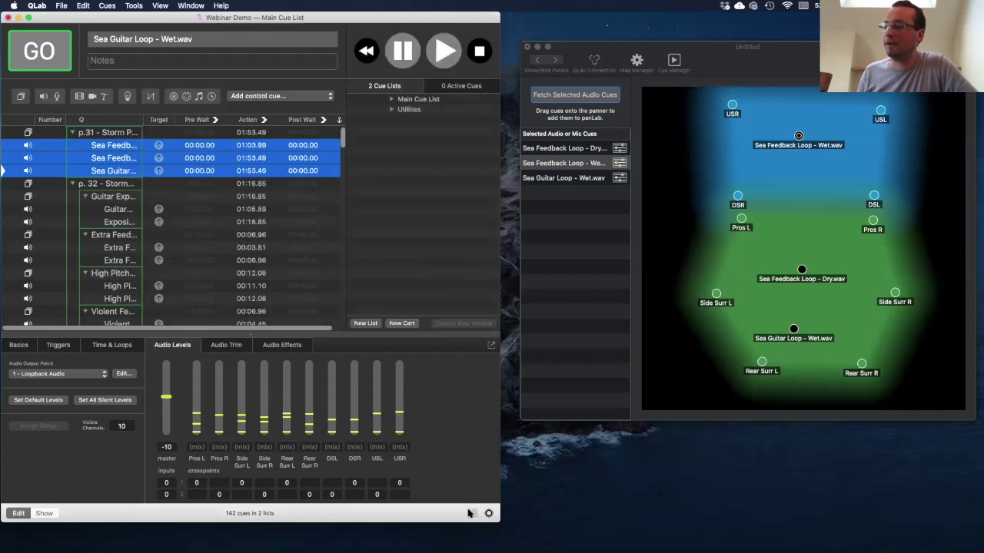
pyautogui.click(409, 109)
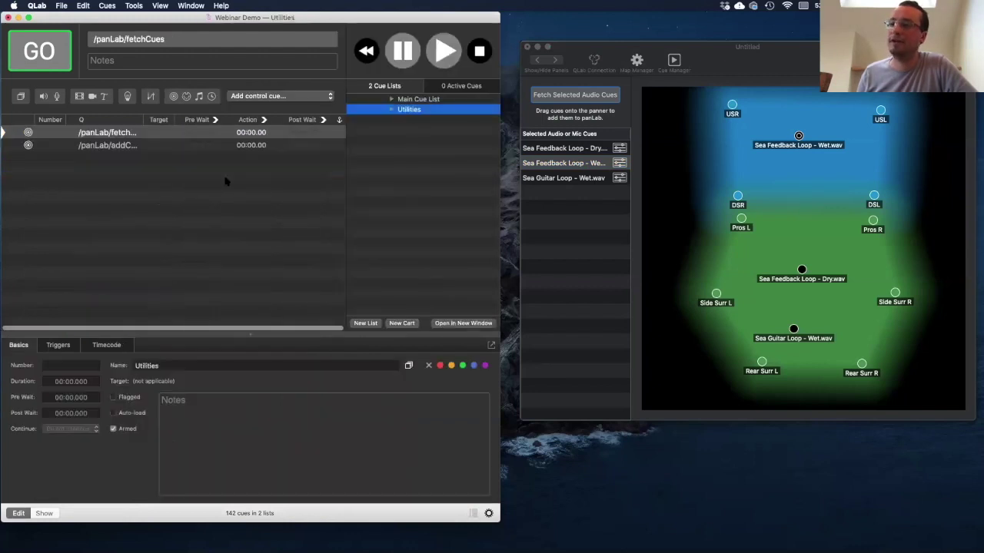
pyautogui.click(120, 133)
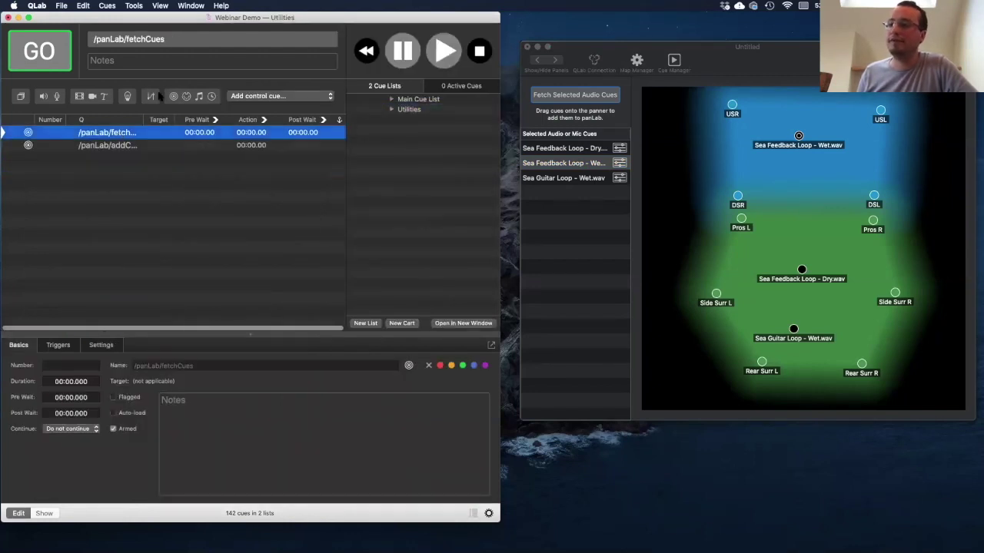
pyautogui.click(103, 347)
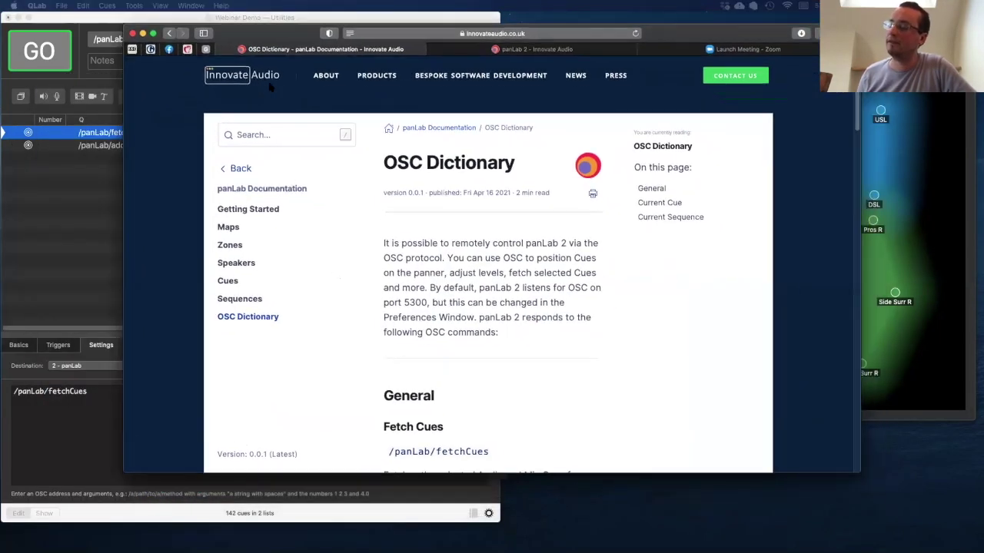
# Step: Read the Fetch Cues command in the online panLab OSC Dictionary, and minimise the browser window
pyautogui.scroll(-5, 458, 302)
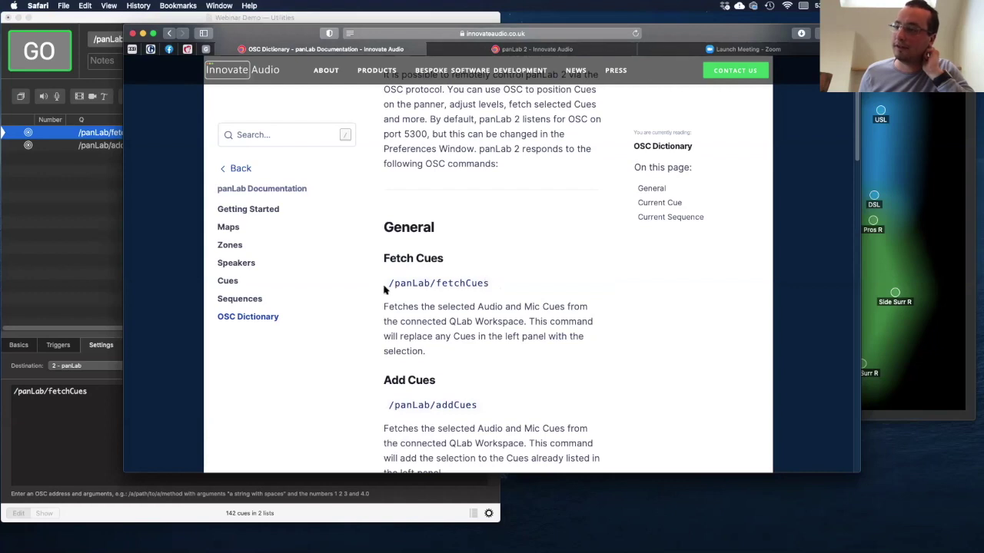
pyautogui.tripleClick(481, 283)
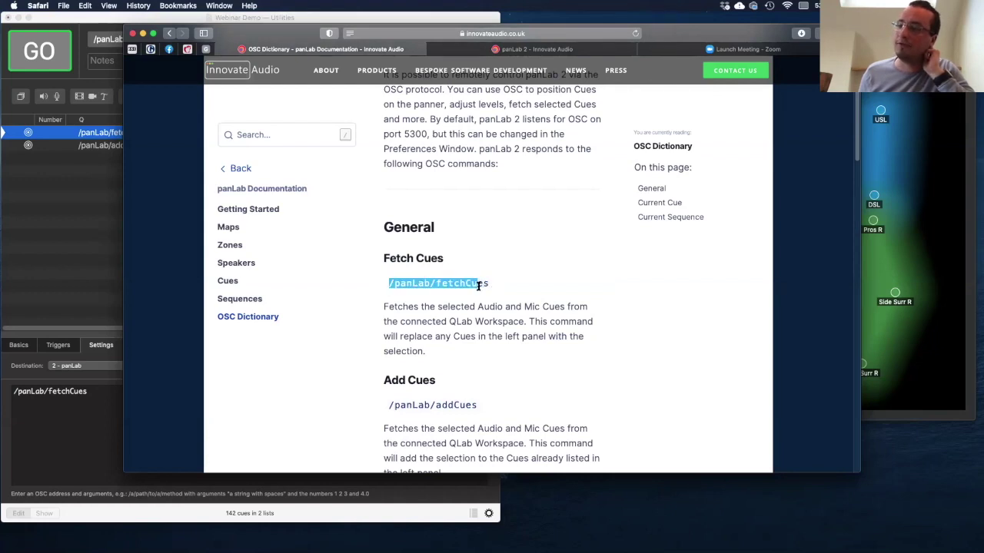
pyautogui.click(500, 286)
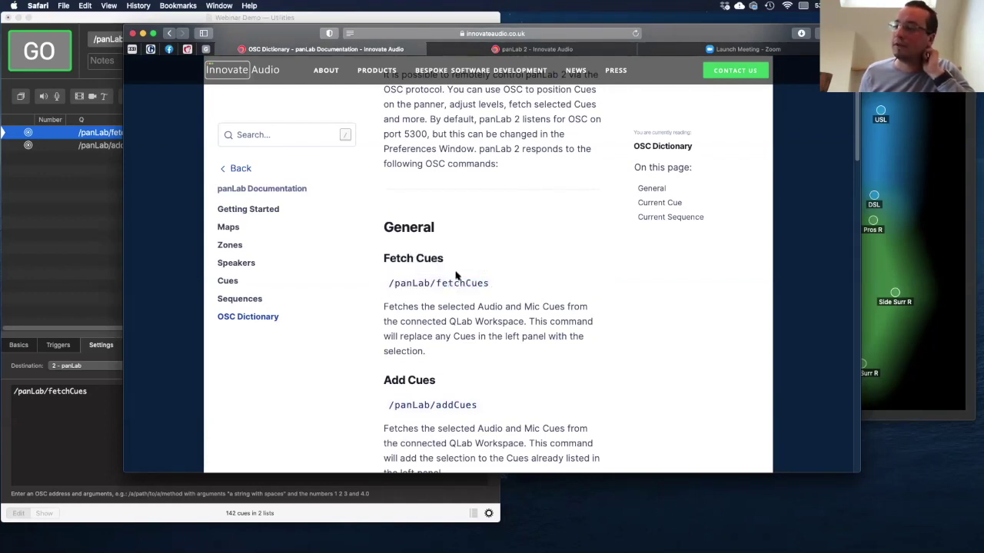
pyautogui.click(143, 33)
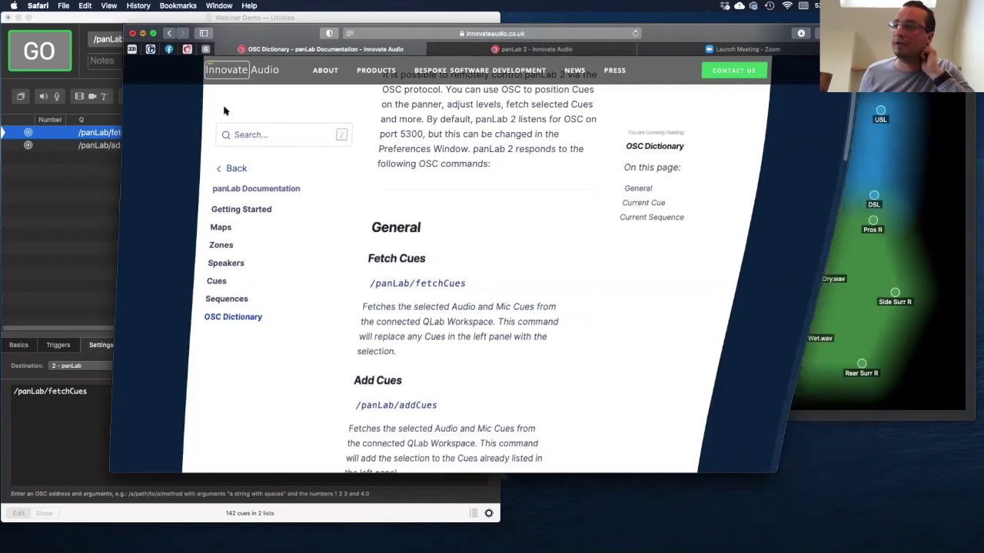
# Step: Show the trigger settings of the /panLab/fetchCues cue, and return to the Main Cue List with the cue lists sidebar hidden
pyautogui.click(60, 347)
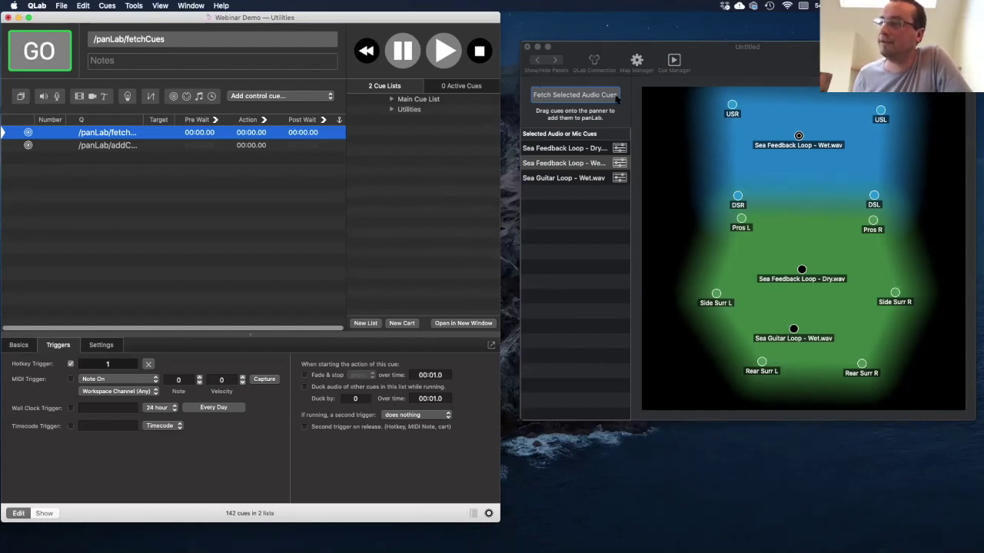
pyautogui.click(474, 513)
pyautogui.click(473, 514)
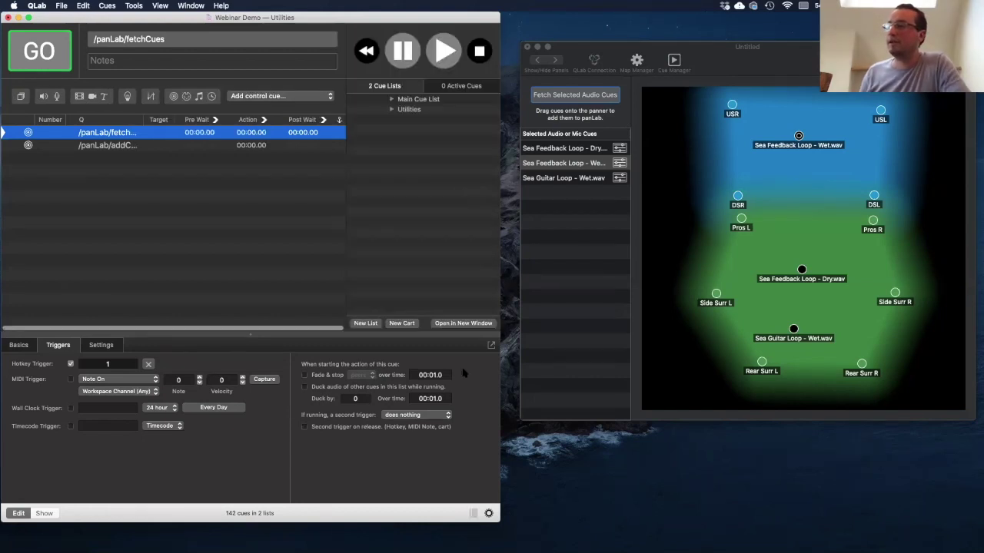
pyautogui.click(415, 99)
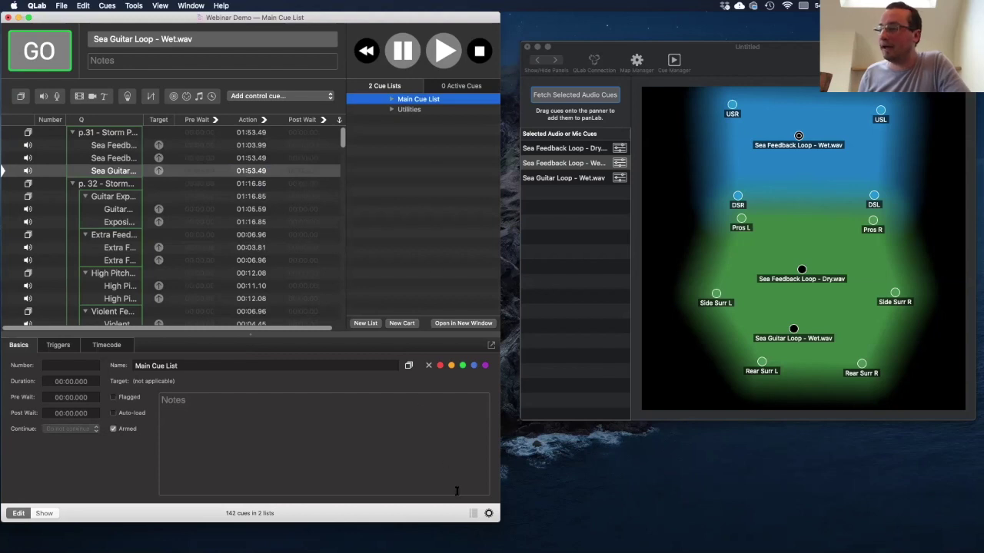
pyautogui.click(472, 514)
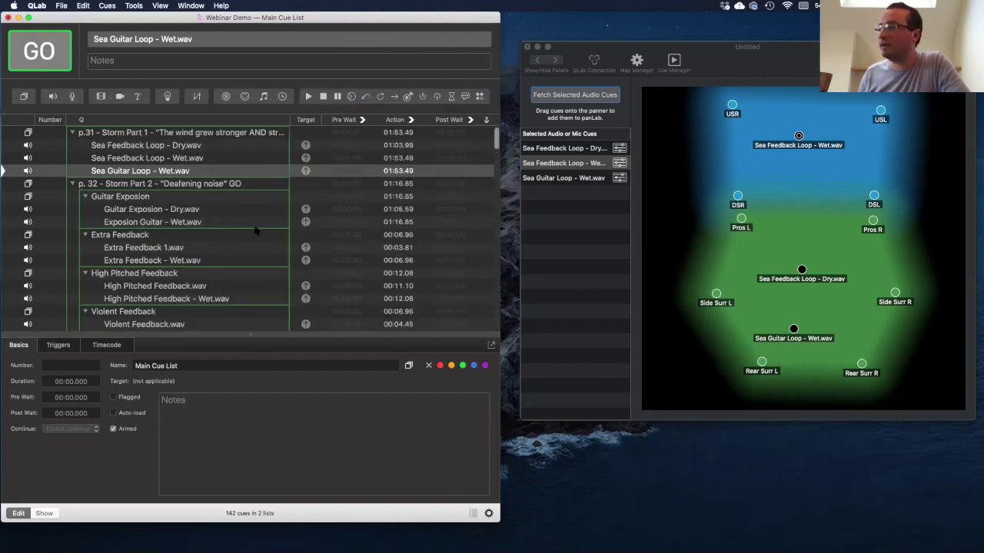
# Step: Fetch Sea Feedback Loop - Wet.wav alone into panLab, and replace it with Sea Guitar Loop - Wet.wav through the fetch cue's hotkey trigger
pyautogui.click(138, 158)
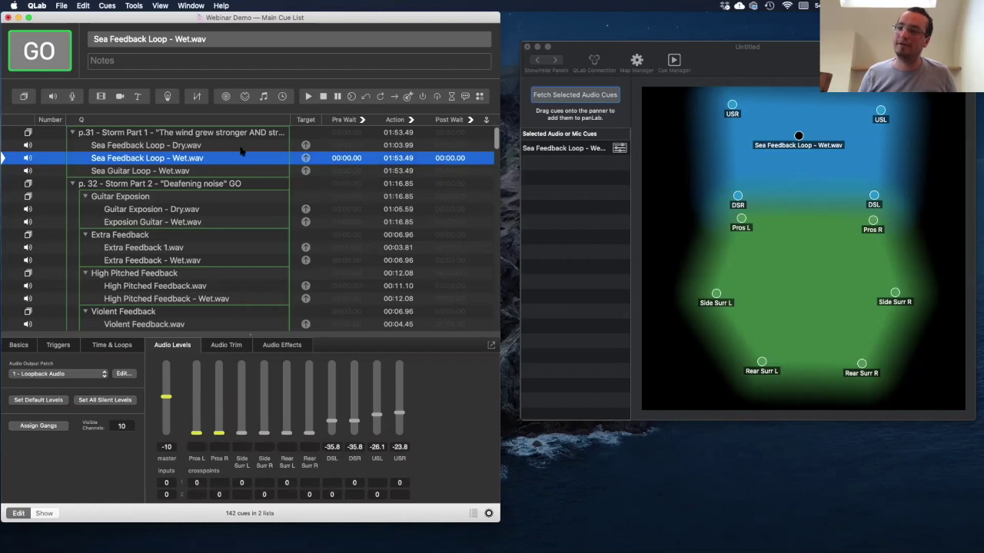
pyautogui.click(799, 136)
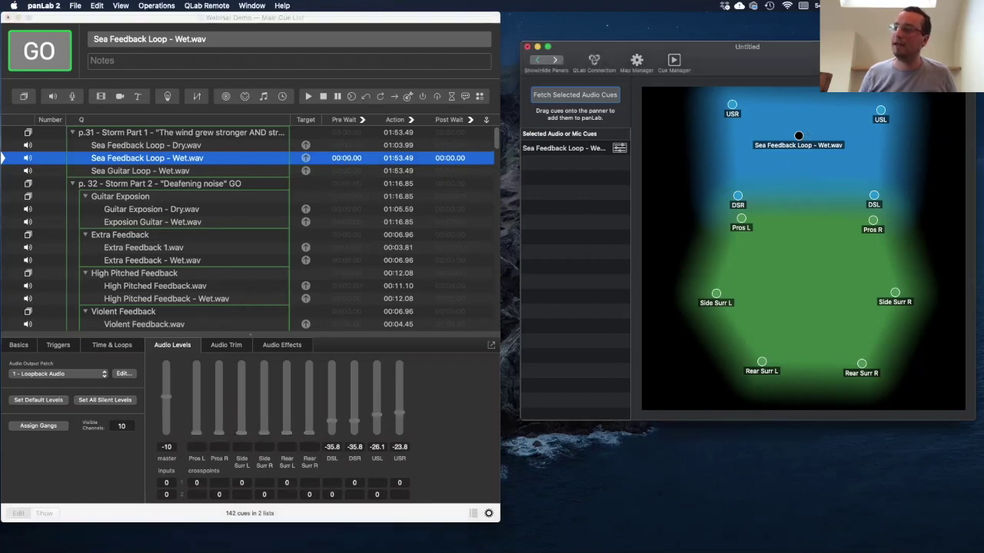
pyautogui.click(188, 173)
pyautogui.click(158, 171)
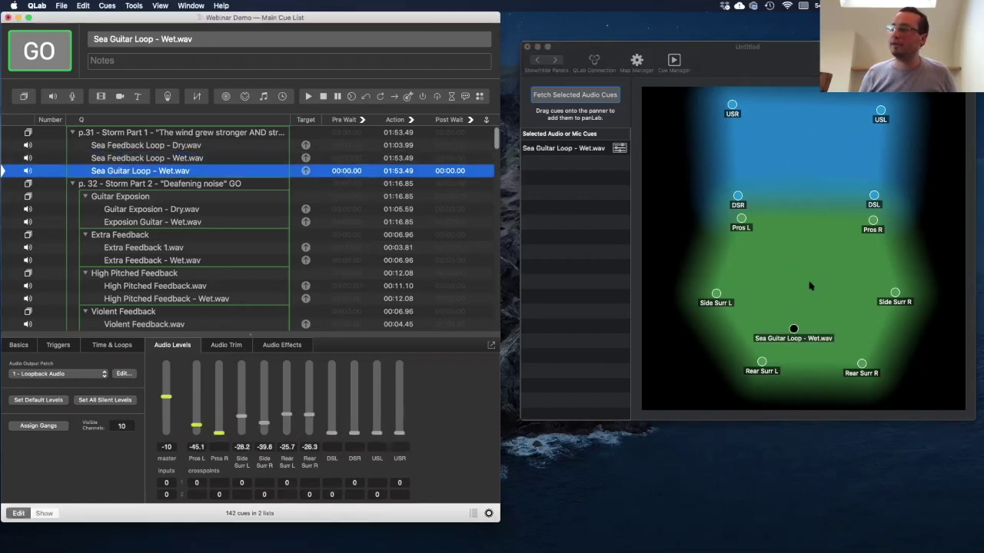
# Step: Move Sea Guitar Loop - Wet.wav close to the Side Surr L speaker in the FOH zone and raise its max level
pyautogui.click(793, 330)
pyautogui.moveTo(793, 330); pyautogui.dragTo(765, 303)
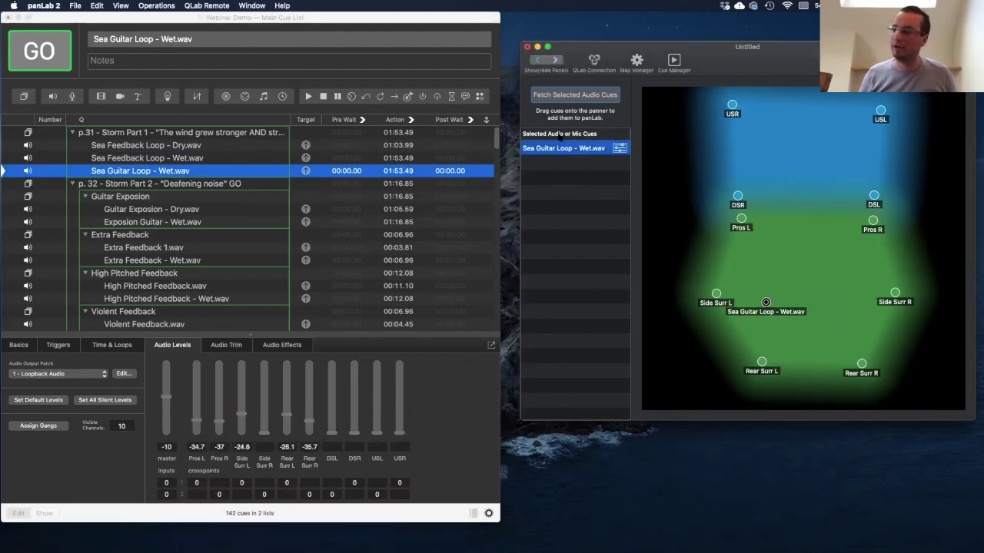
pyautogui.click(619, 148)
pyautogui.moveTo(612, 189); pyautogui.dragTo(627, 189)
pyautogui.click(809, 261)
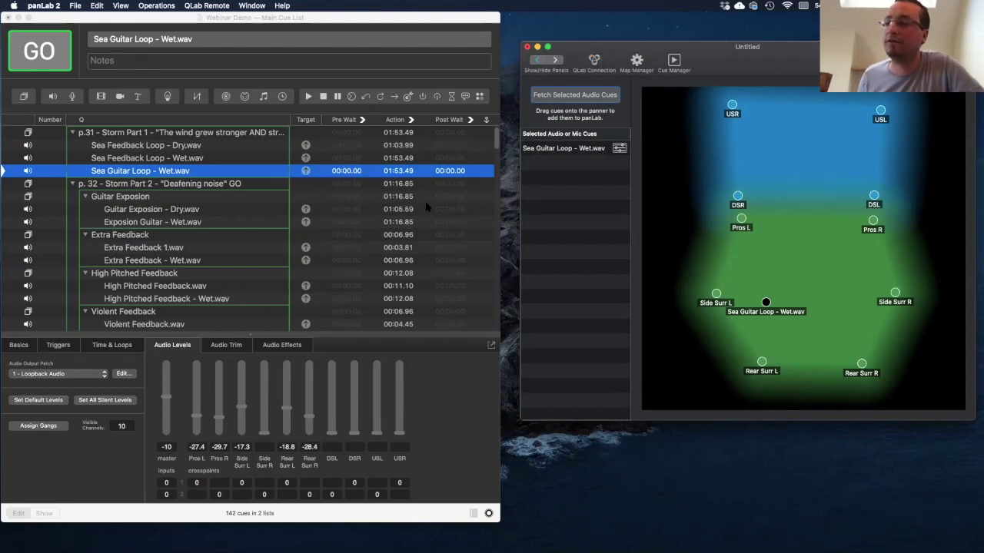
pyautogui.moveTo(728, 64); pyautogui.dragTo(720, 62)
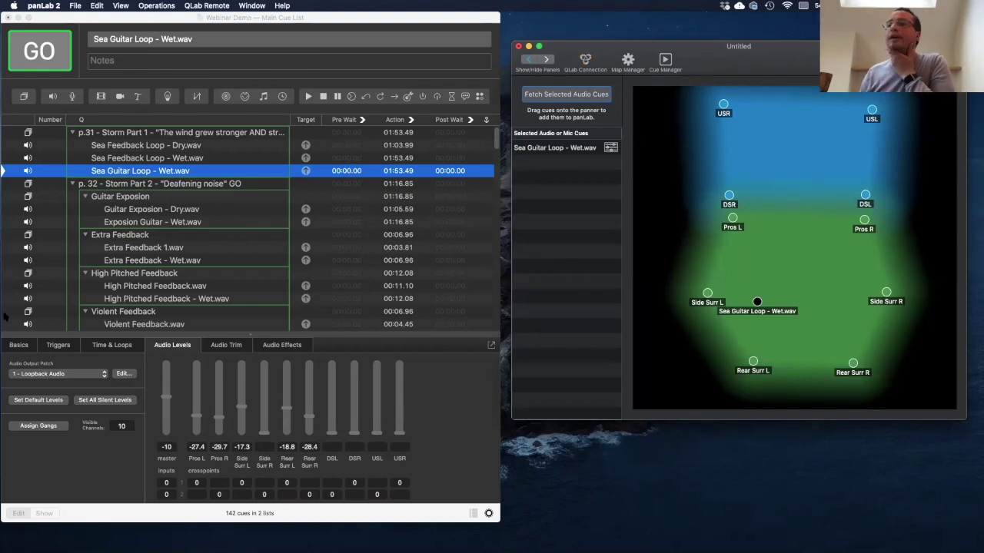
# Step: Review the default output levels, fade, panner and OSC port settings in the panLab Preferences, and close them
pyautogui.click(44, 6)
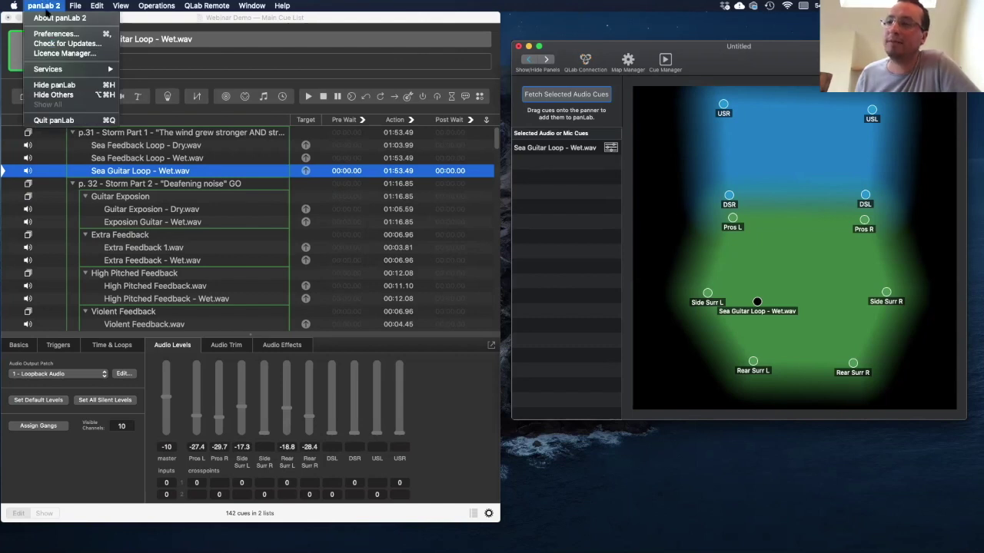
pyautogui.click(43, 33)
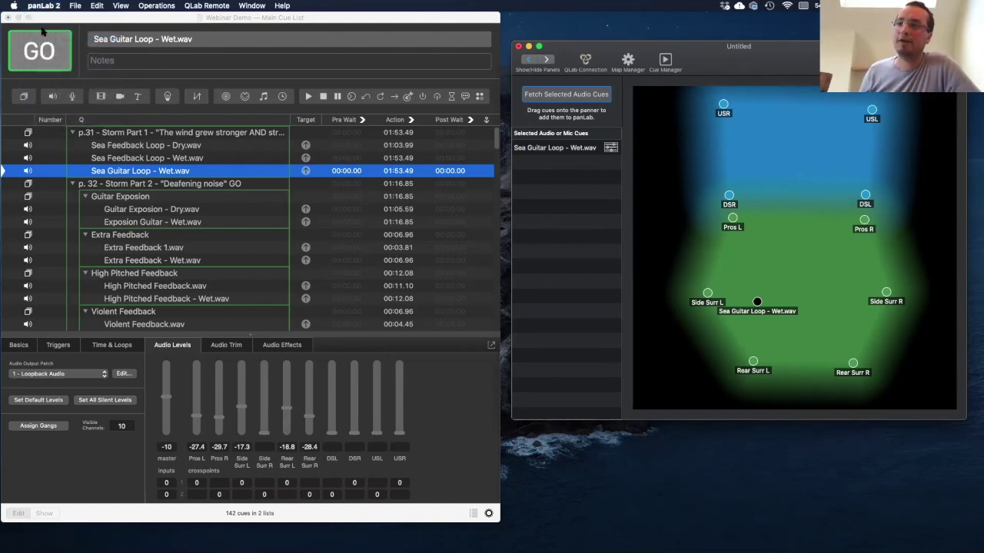
pyautogui.moveTo(321, 164); pyautogui.dragTo(392, 142)
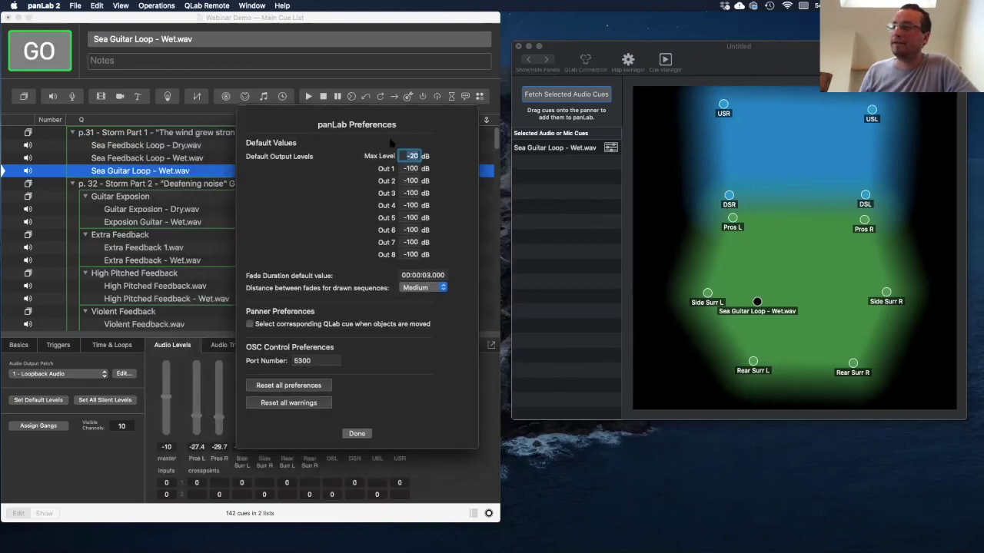
pyautogui.doubleClick(409, 156)
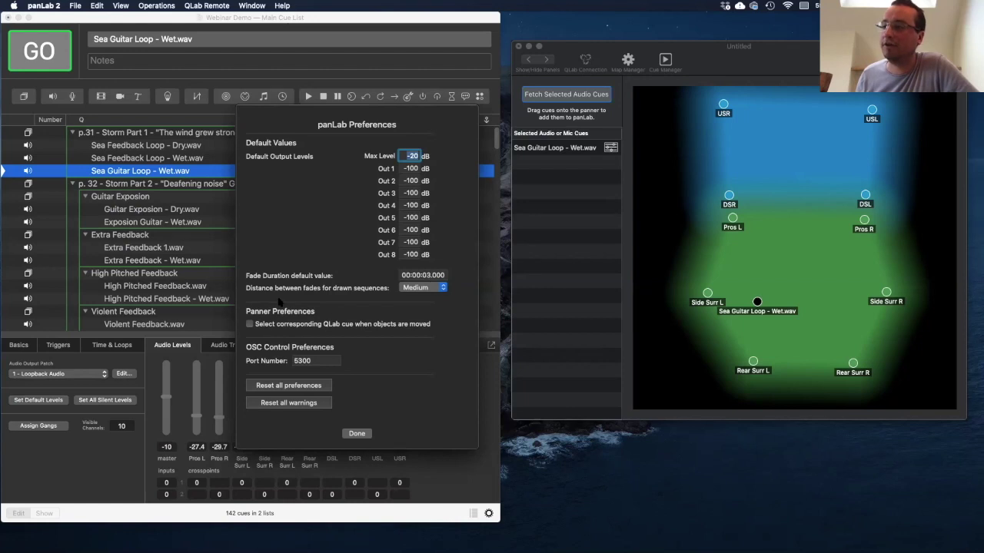
pyautogui.click(357, 434)
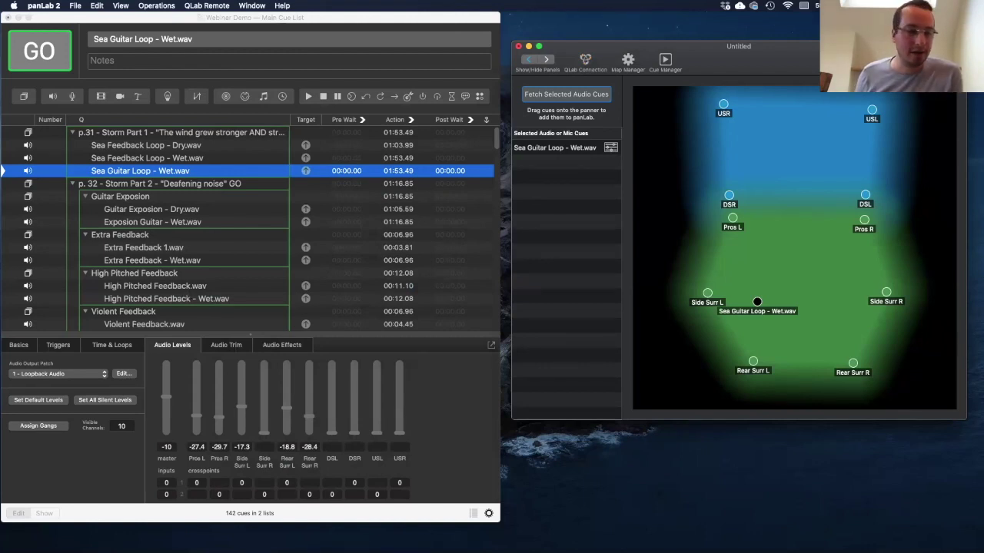
# Step: Switch to the presentation slideshow at the Sequences slide
pyautogui.press('super+Tab')
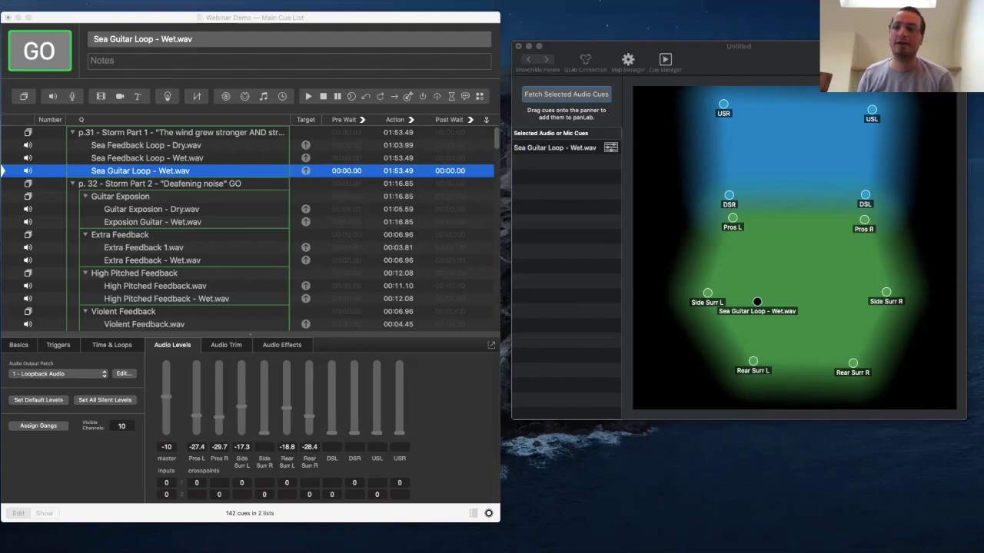
pyautogui.press('super+Tab')
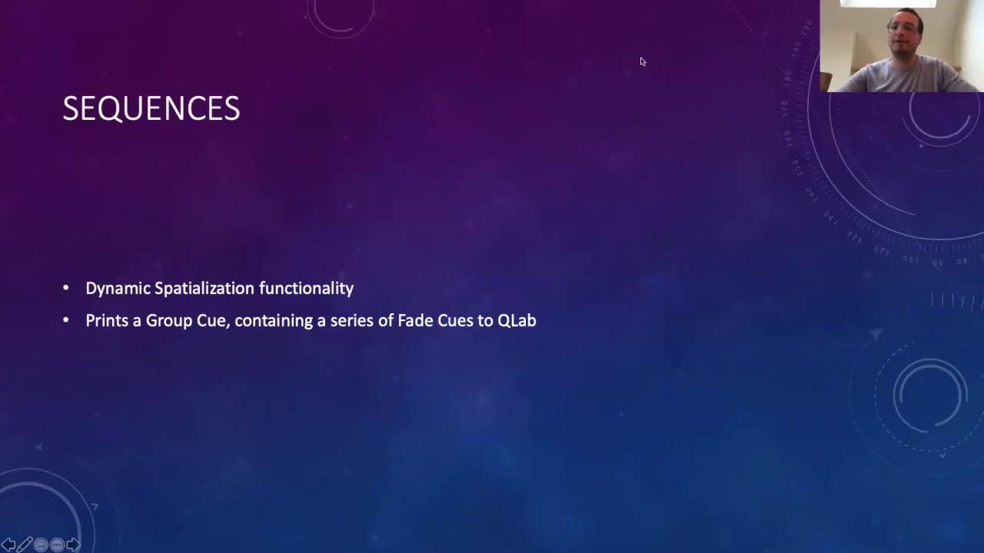
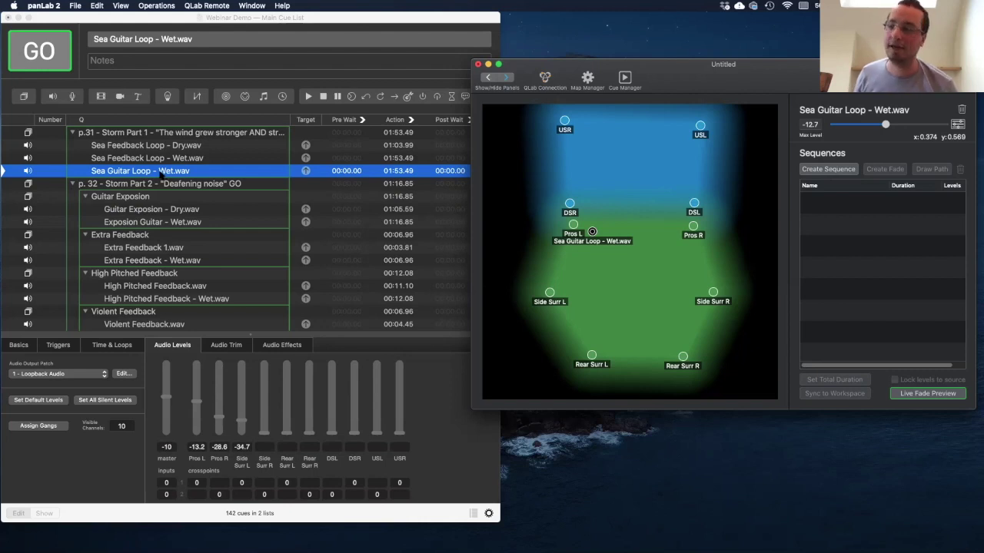
# Step: Create a sequence named Pan around auditorium for Sea Guitar Loop - Wet.wav
pyautogui.click(836, 170)
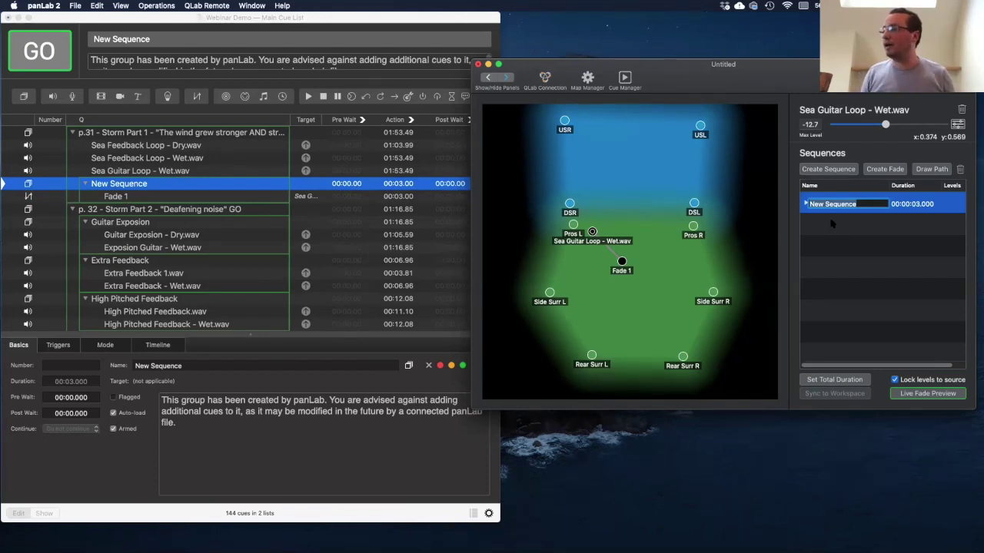
pyautogui.write('Pan around audito')
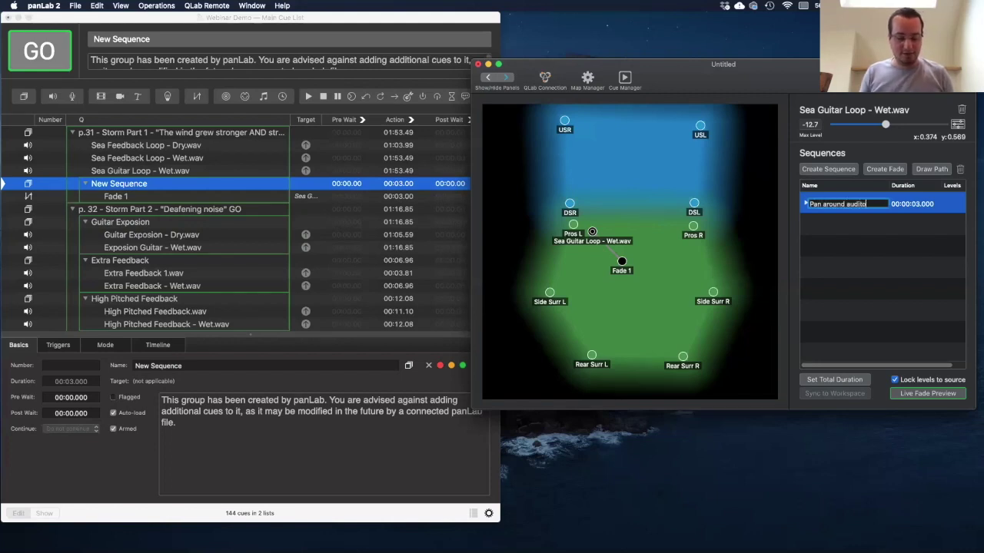
pyautogui.write('rium')
pyautogui.press('Return')
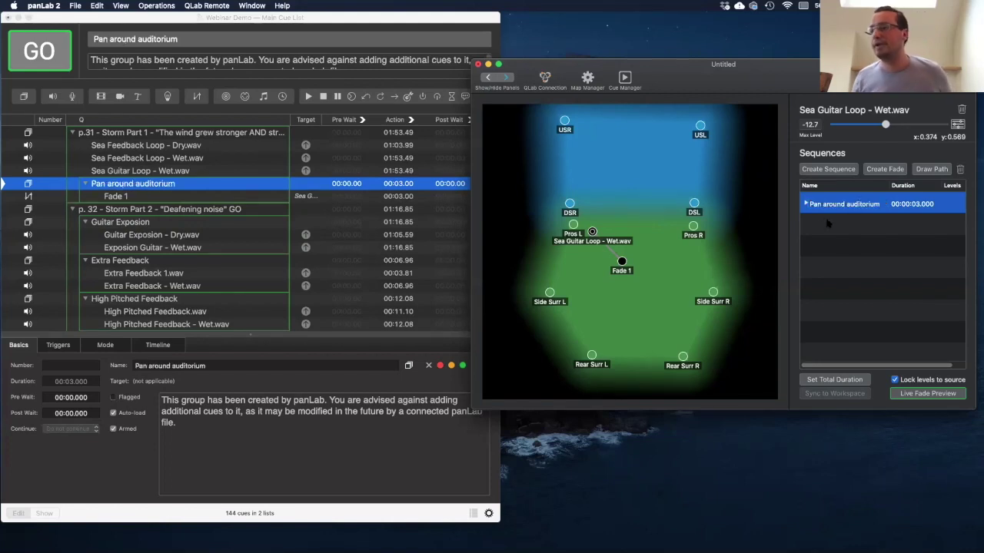
# Step: Draw a fade path from beside Pros L around the surround speakers and back, and move Fade 4 closer to Rear Surr L
pyautogui.moveTo(621, 262); pyautogui.dragTo(584, 247)
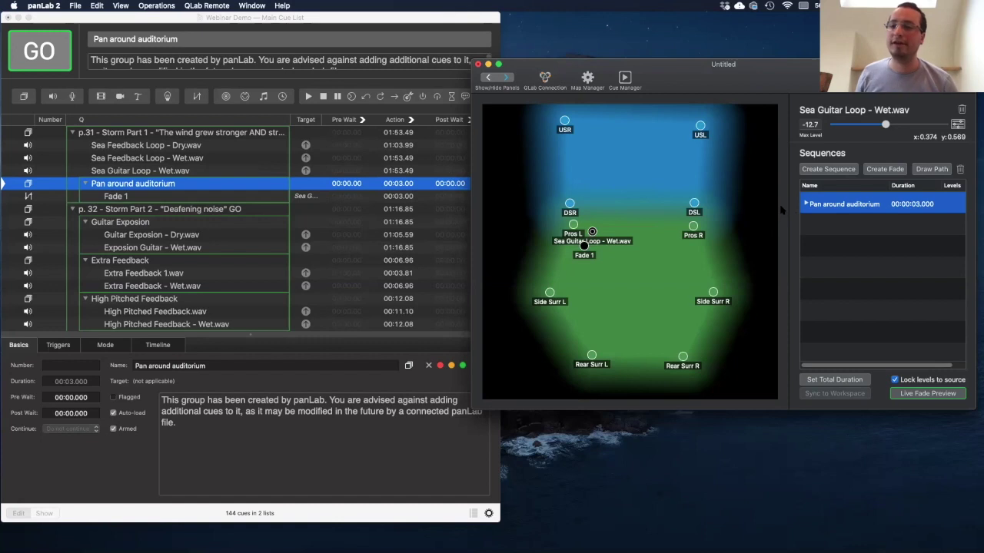
pyautogui.click(933, 169)
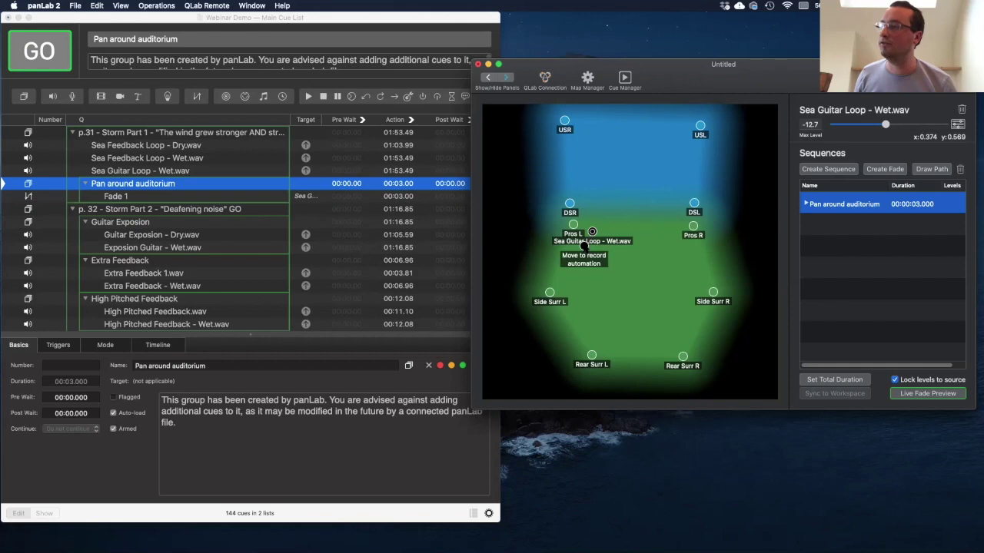
pyautogui.moveTo(584, 244)
pyautogui.mouseDown()
pyautogui.moveTo(569, 288)
pyautogui.moveTo(583, 327)
pyautogui.moveTo(629, 347)
pyautogui.moveTo(680, 338)
pyautogui.moveTo(698, 296)
pyautogui.moveTo(678, 236)
pyautogui.moveTo(644, 218)
pyautogui.moveTo(612, 219)
pyautogui.moveTo(606, 232)
pyautogui.mouseUp()
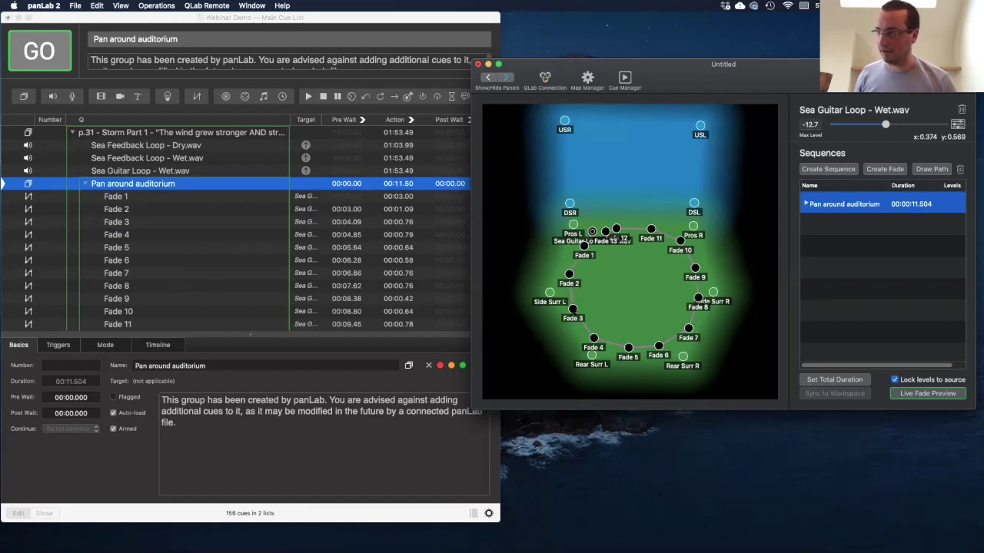
pyautogui.moveTo(593, 339); pyautogui.dragTo(586, 348)
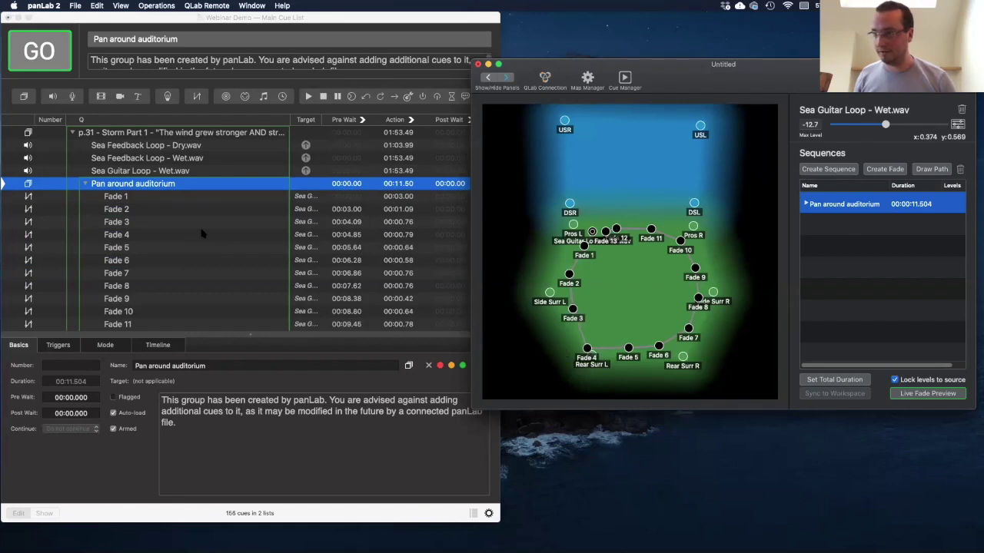
# Step: Switch to QLab, inspect the audio levels of Fade 4 and Fade 5, and reselect the Pan around auditorium group
pyautogui.click(140, 236)
pyautogui.click(140, 236)
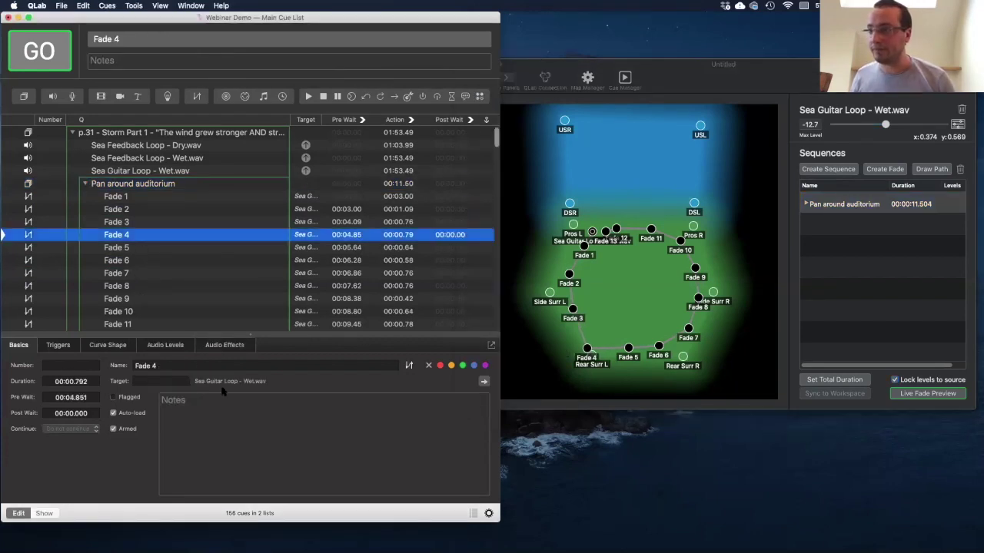
pyautogui.click(166, 346)
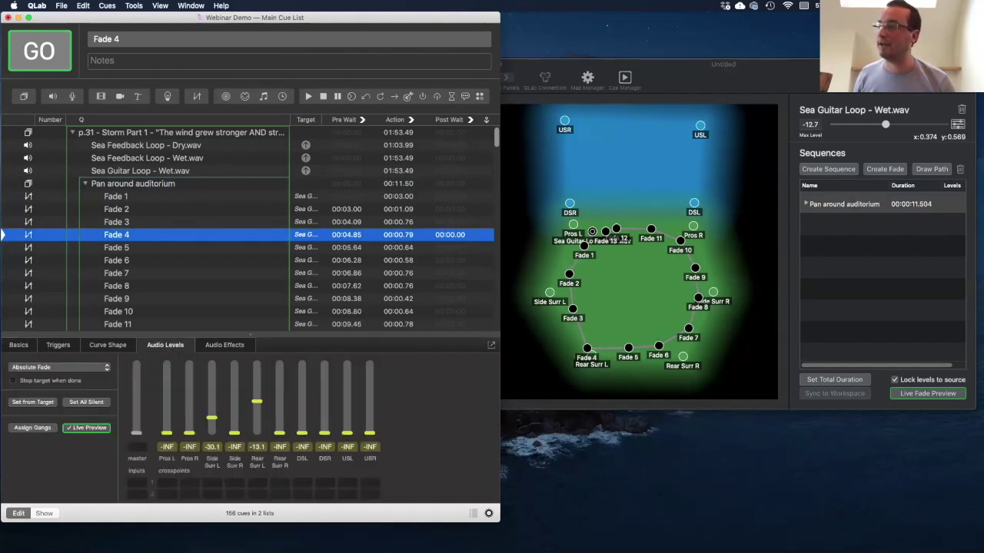
pyautogui.click(133, 247)
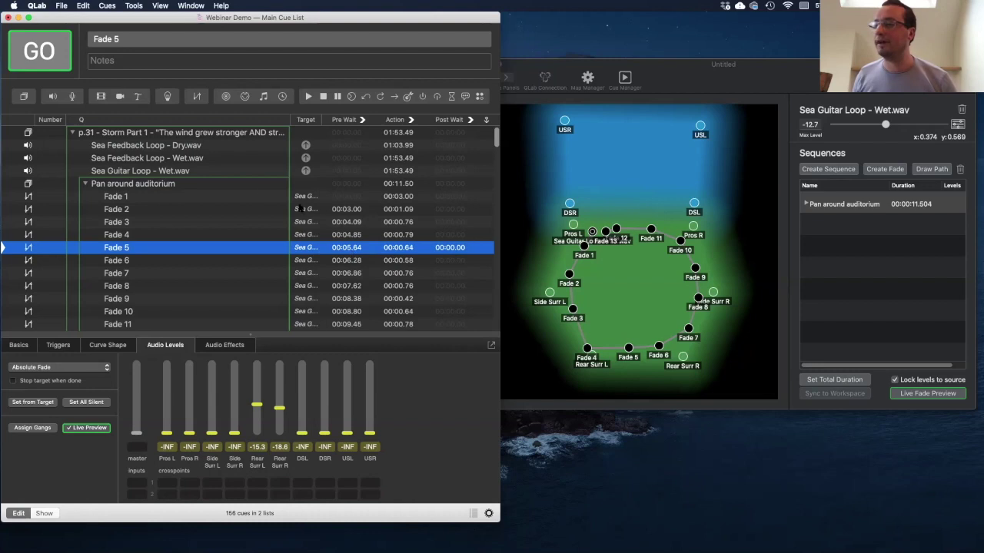
pyautogui.click(154, 188)
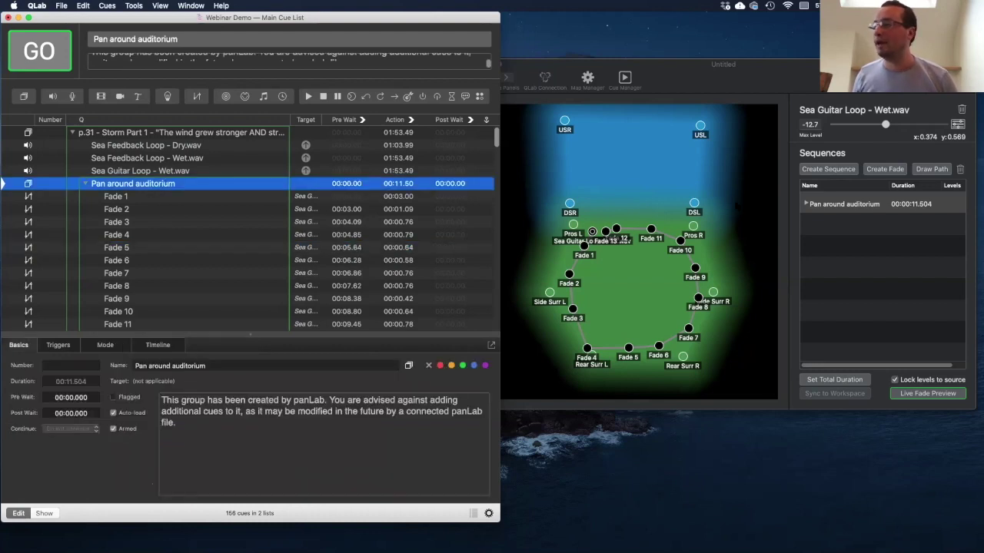
# Step: Switch to panLab and delete the Pan around auditorium sequence
pyautogui.click(873, 209)
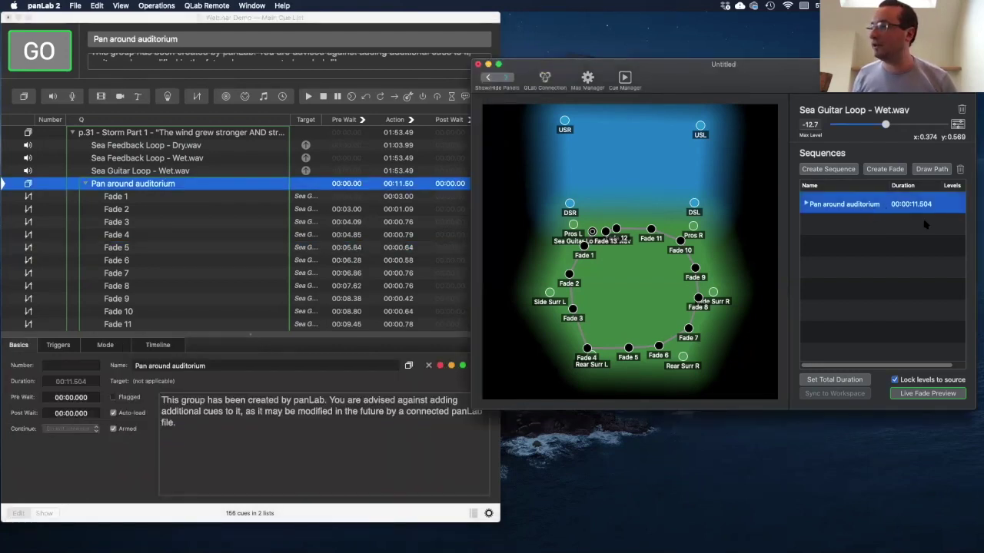
pyautogui.click(960, 170)
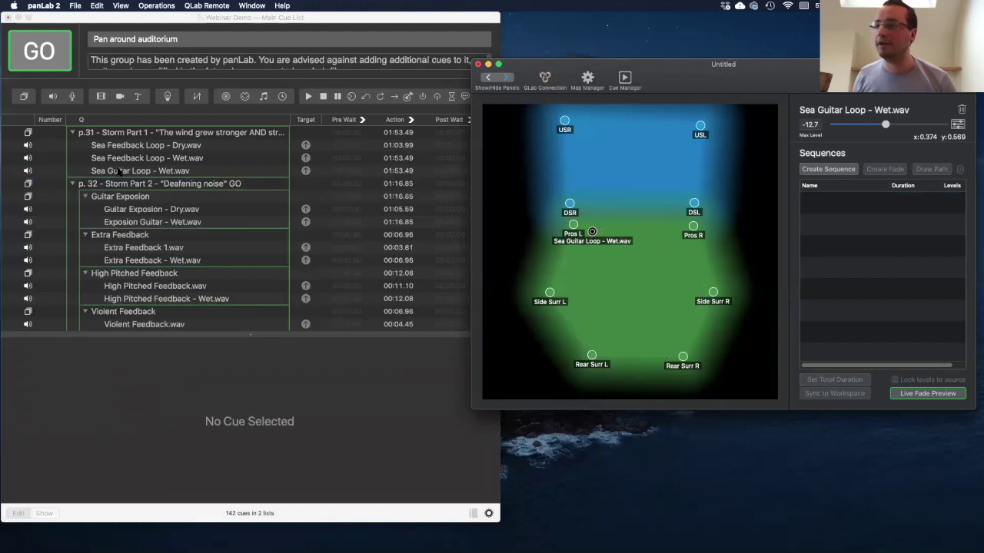
# Step: Start playing Sea Guitar Loop - Wet.wav in QLab, and create a sequence for it in panLab under the default name
pyautogui.click(121, 173)
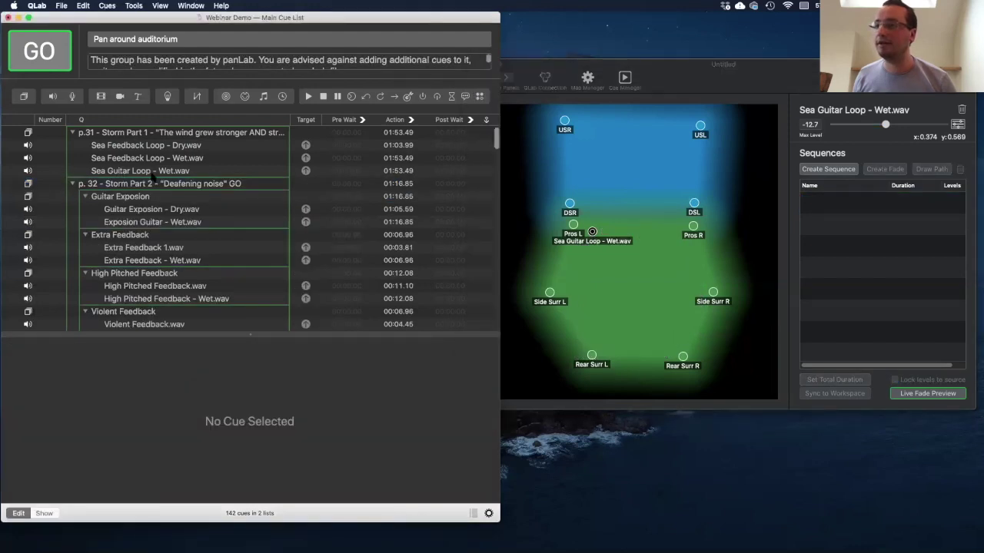
pyautogui.click(152, 172)
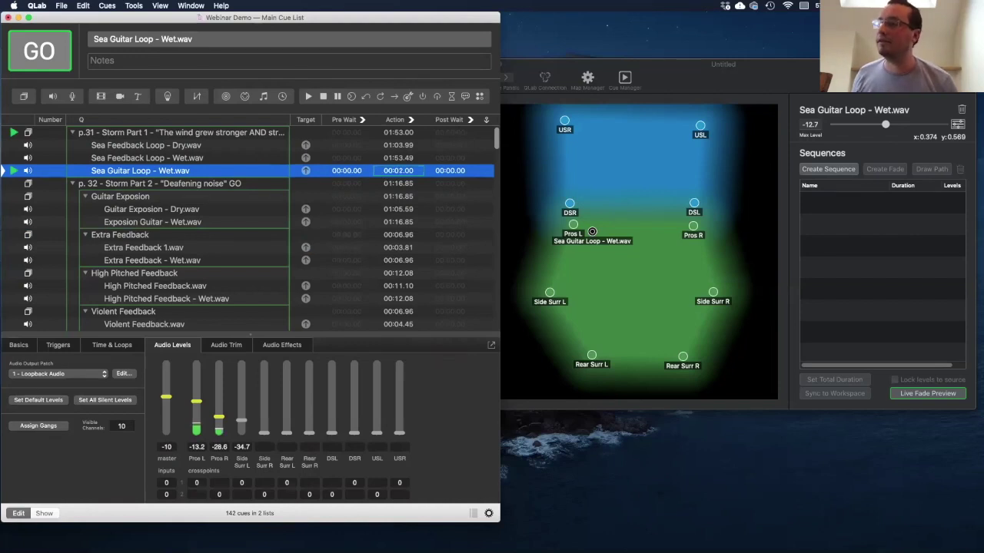
pyautogui.click(888, 167)
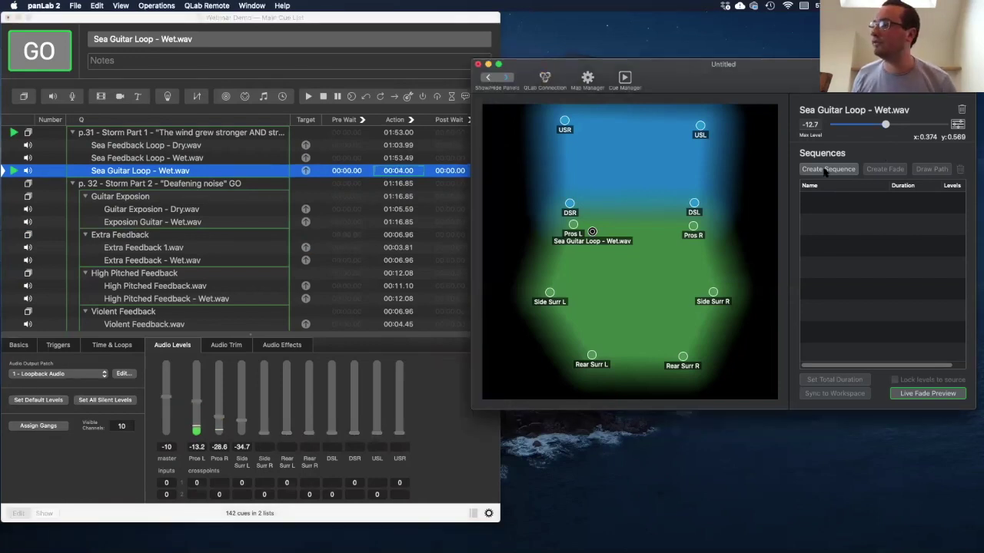
pyautogui.click(828, 169)
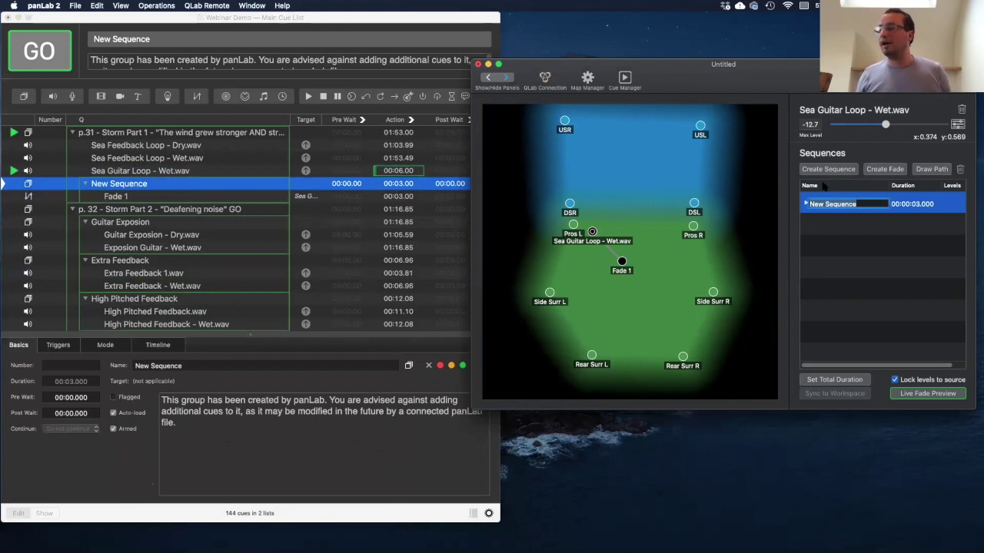
pyautogui.click(834, 217)
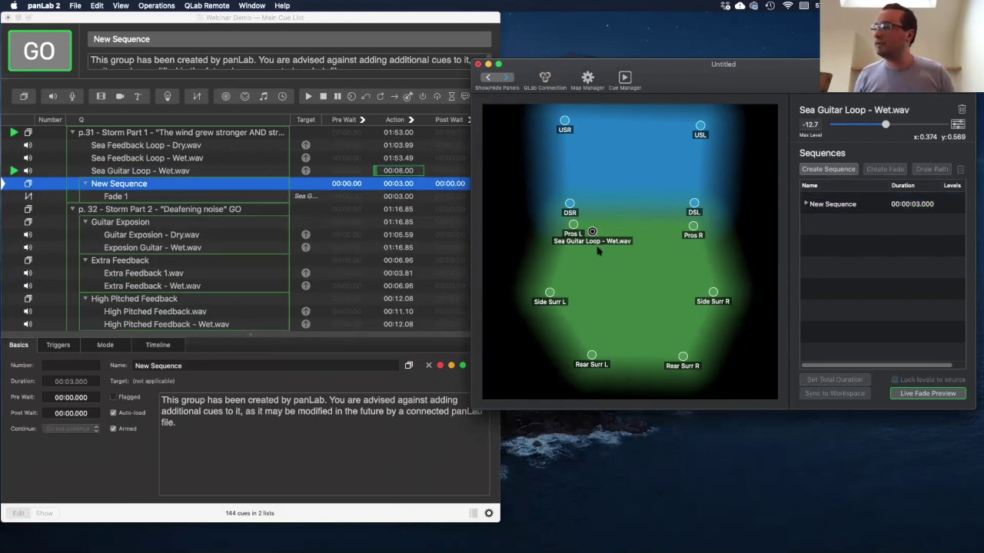
pyautogui.click(861, 206)
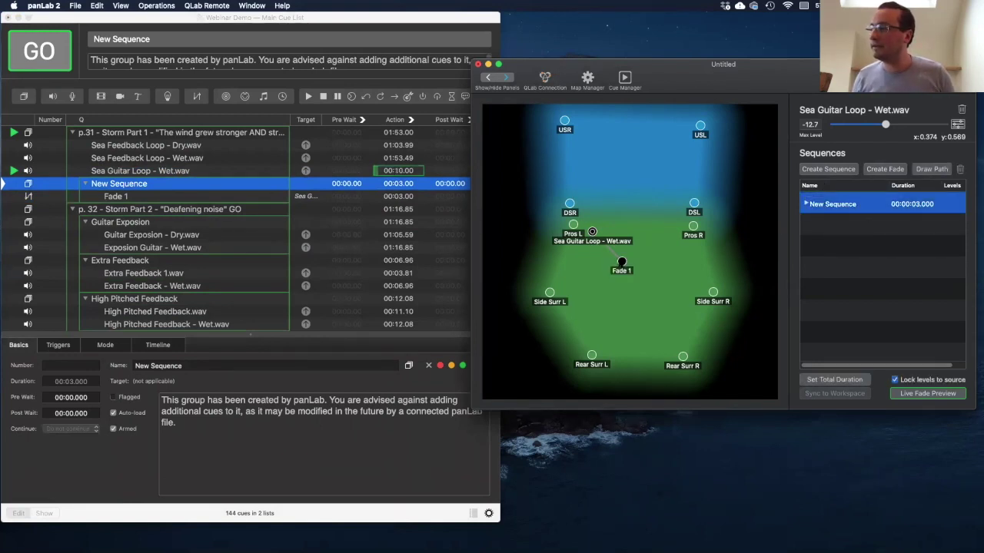
# Step: Move Fade 1 of the new sequence beside the Pros L speaker and set its duration to 0.1 seconds
pyautogui.click(807, 203)
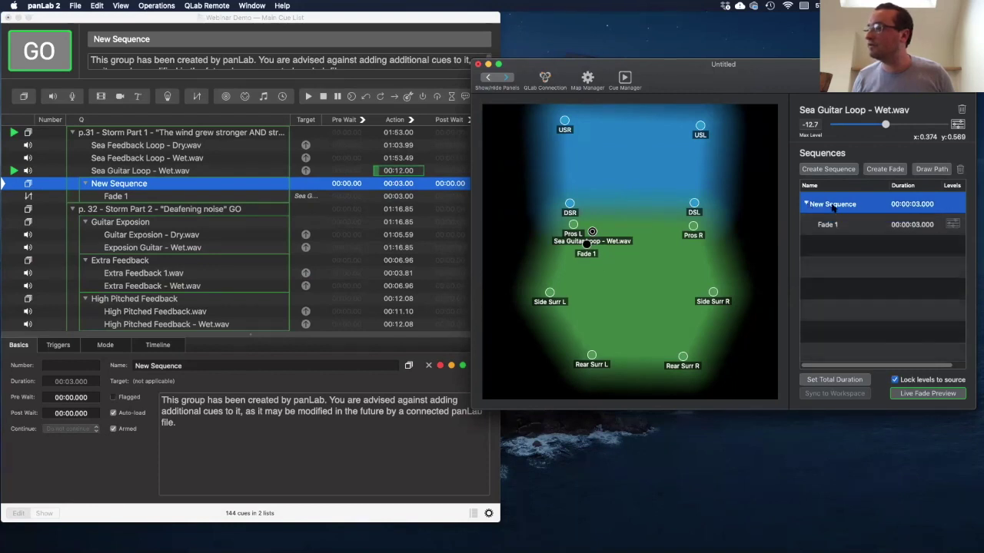
pyautogui.click(912, 224)
pyautogui.click(913, 225)
pyautogui.write('0.1')
pyautogui.press('Return')
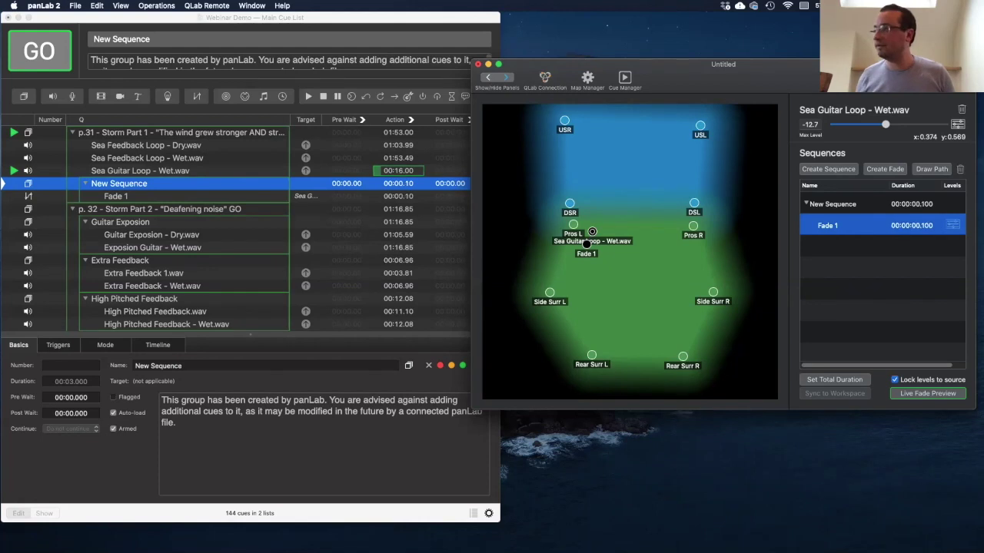
# Step: Draw a path around the surround speakers and upstage between USR and USL, offsetting the sequence pre wait to match the playback position
pyautogui.click(926, 173)
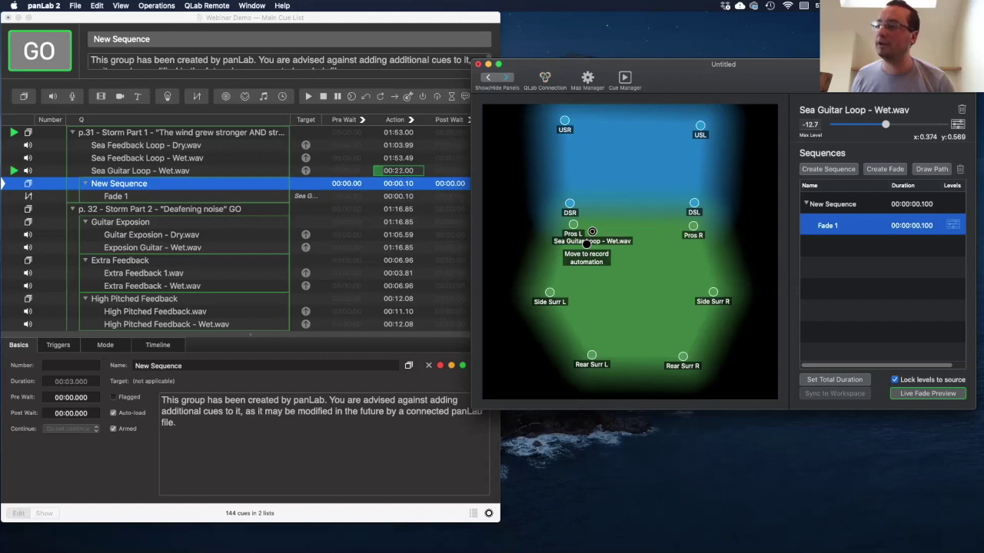
pyautogui.moveTo(586, 244)
pyautogui.mouseDown()
pyautogui.moveTo(565, 289)
pyautogui.moveTo(588, 334)
pyautogui.moveTo(603, 346)
pyautogui.moveTo(668, 354)
pyautogui.moveTo(687, 338)
pyautogui.moveTo(695, 275)
pyautogui.moveTo(649, 189)
pyautogui.moveTo(636, 134)
pyautogui.mouseUp()
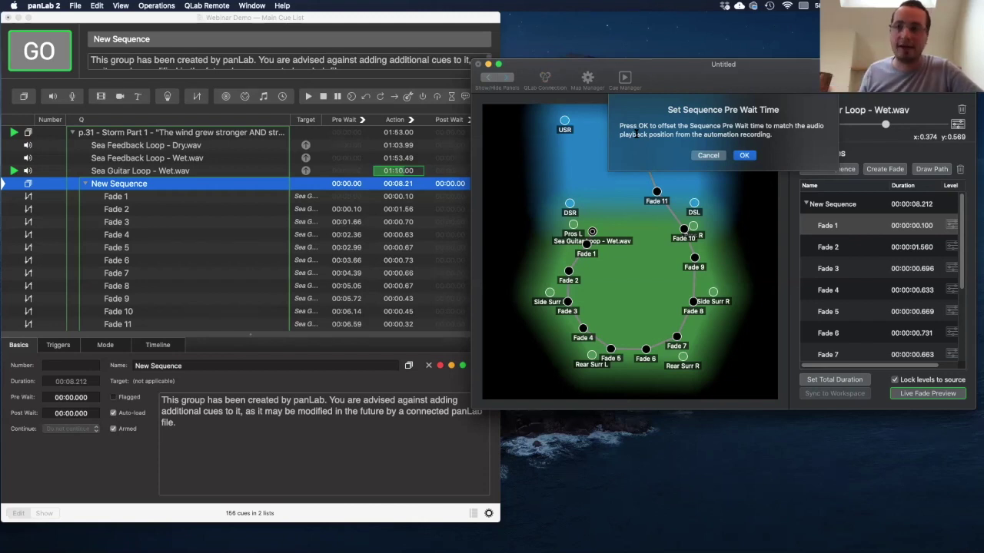
pyautogui.click(744, 156)
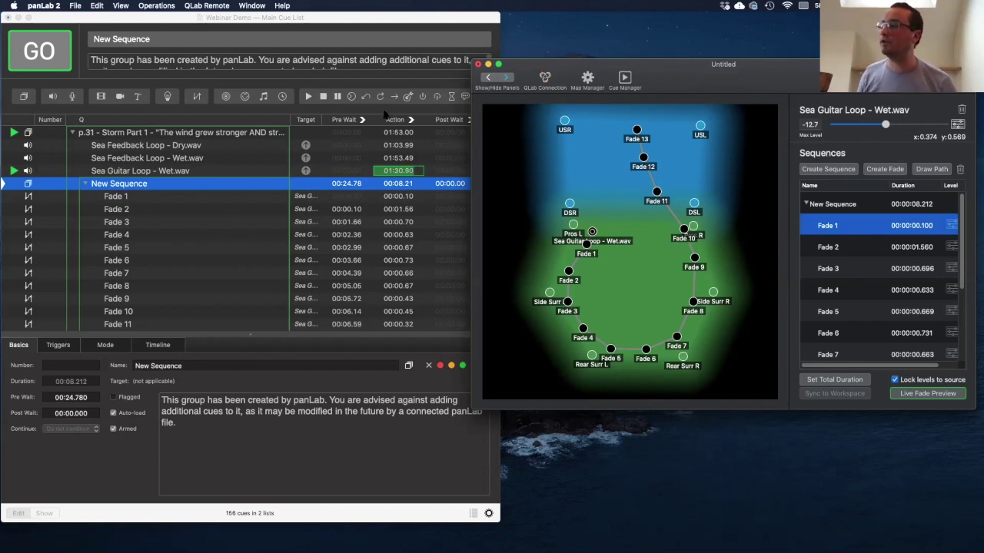
# Step: Switch to QLab, select Sea Guitar Loop - Wet.wav and stop its playback
pyautogui.click(171, 172)
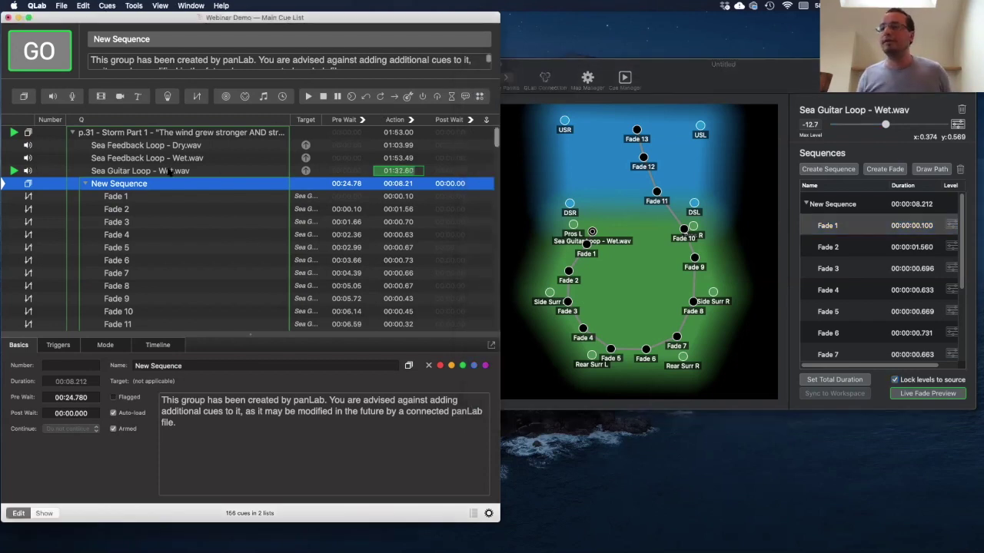
pyautogui.click(166, 173)
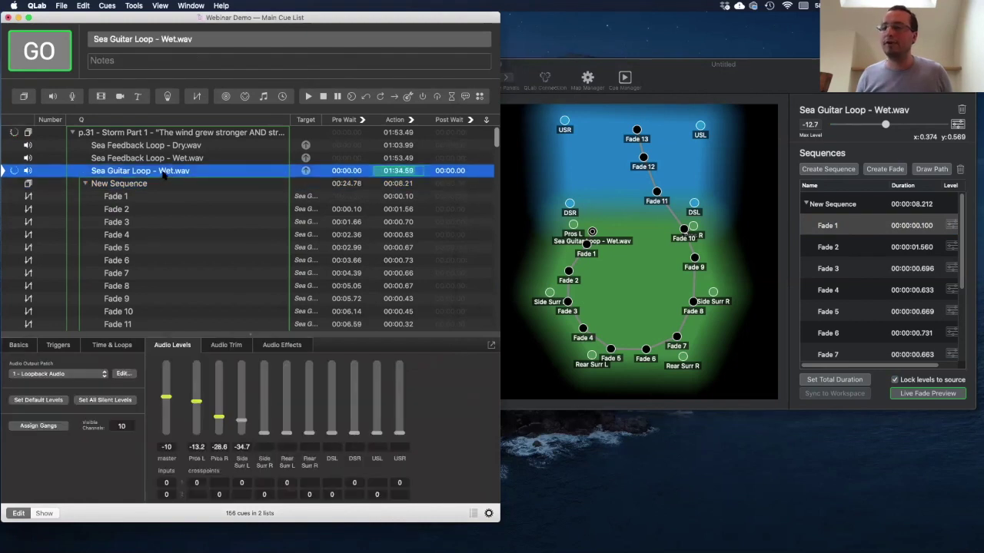
pyautogui.press('Escape')
# Step: Switch to panLab and set the new sequence's total duration to 10 seconds using Adjust Proportionally
pyautogui.click(667, 83)
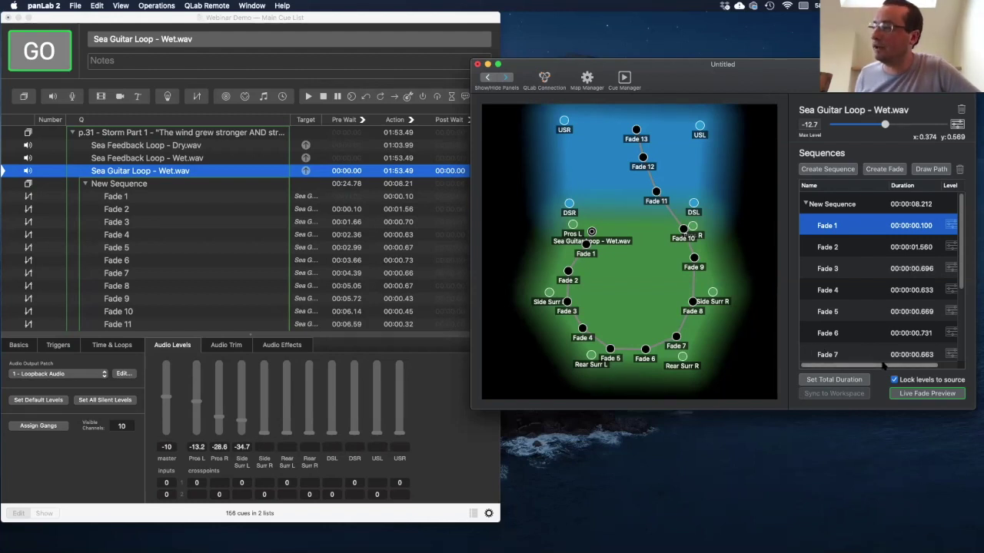
pyautogui.click(830, 379)
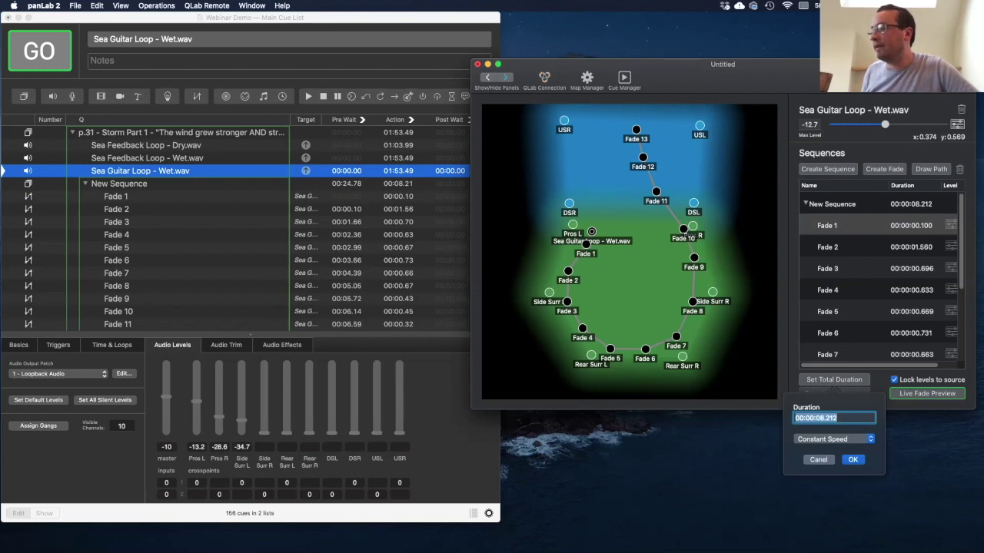
pyautogui.write('10')
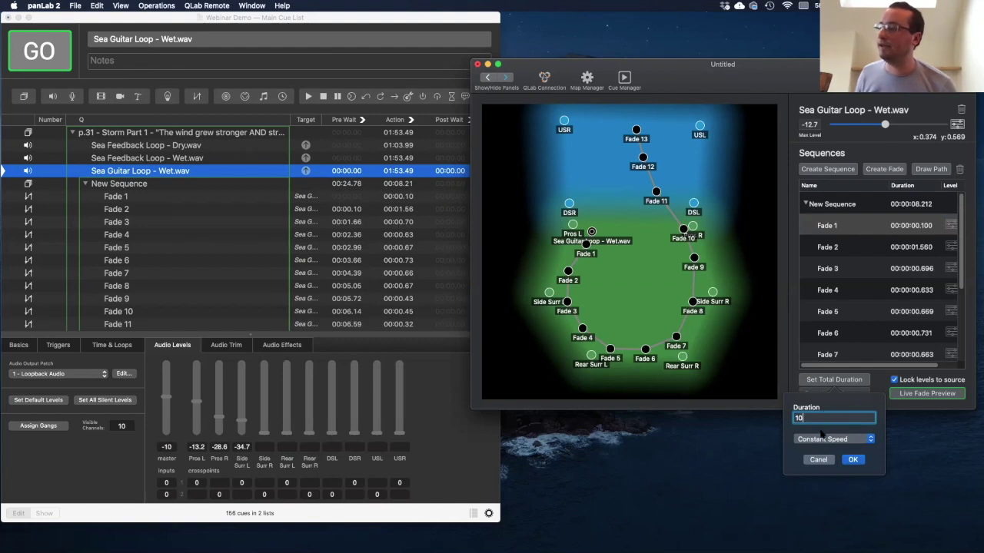
pyautogui.click(819, 441)
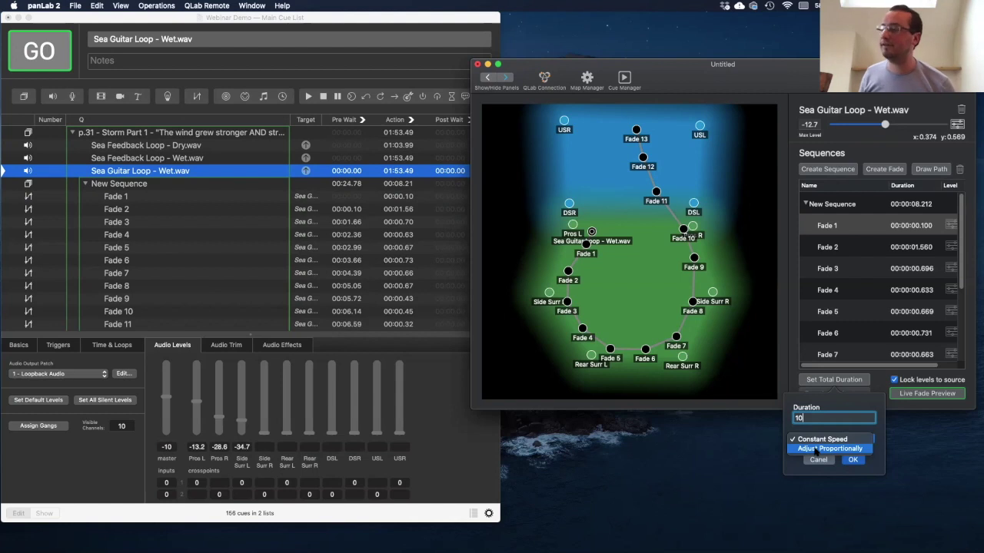
pyautogui.click(815, 450)
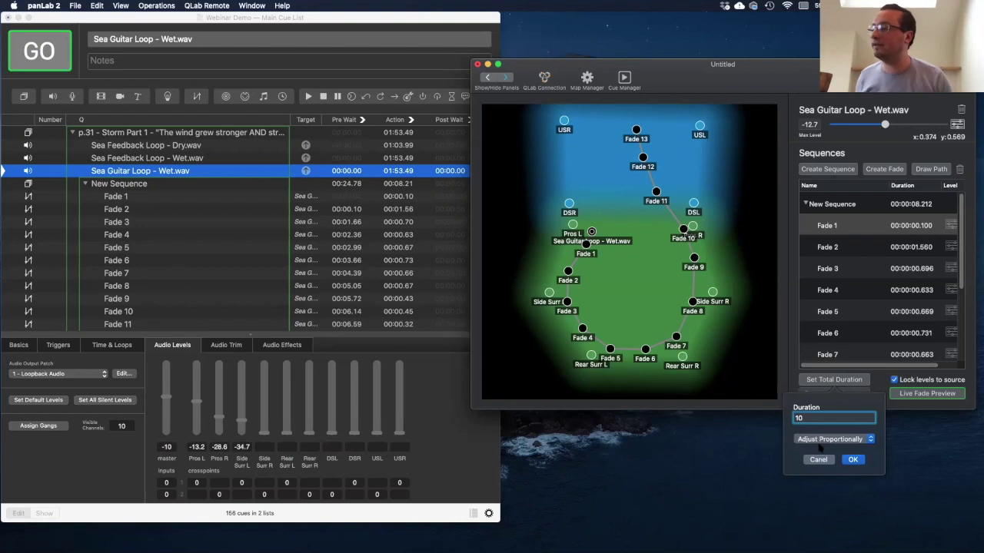
pyautogui.click(853, 460)
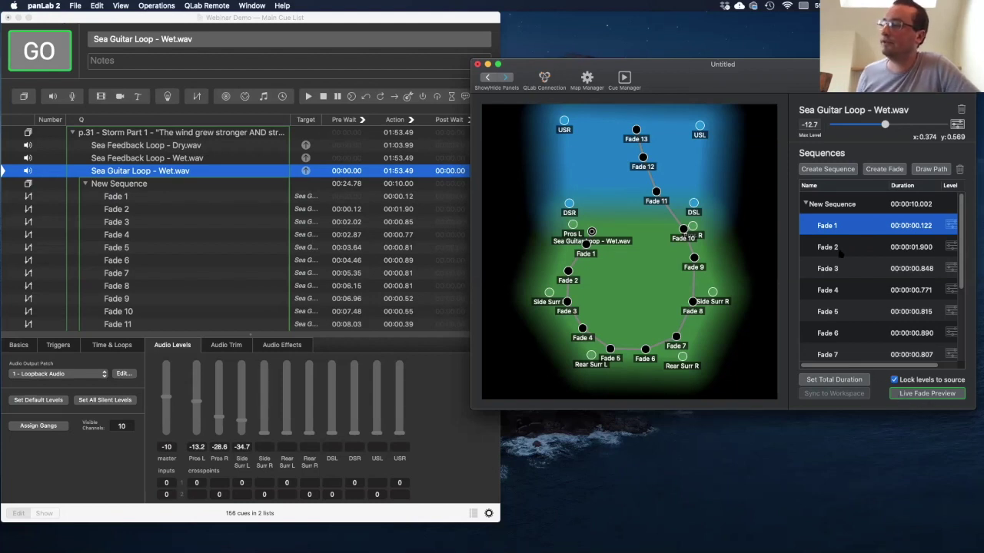
# Step: Show Fade 4's audio levels in QLab, and raise the max level of Sea Guitar Loop - Wet.wav to -8 in panLab
pyautogui.click(132, 236)
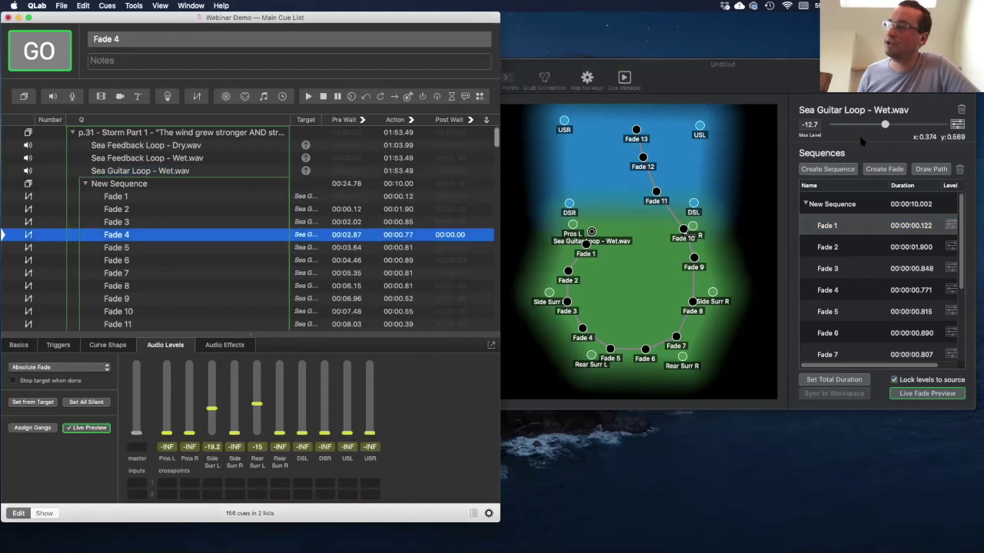
pyautogui.click(885, 125)
pyautogui.moveTo(885, 124)
pyautogui.mouseDown()
pyautogui.moveTo(853, 126)
pyautogui.moveTo(898, 125)
pyautogui.mouseUp()
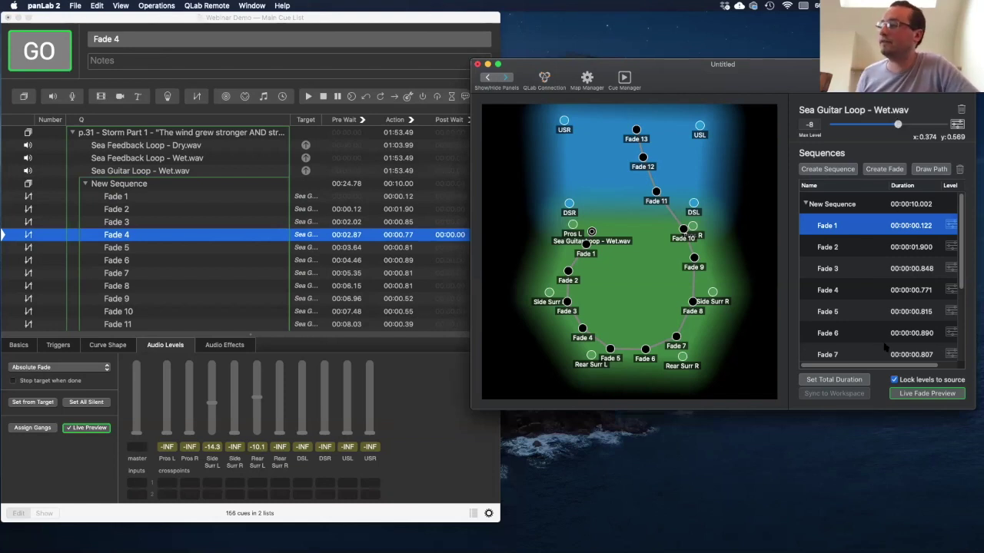
# Step: Unlock the levels from the source, try a max level of -12.8 on Fade 4, and relock the levels
pyautogui.click(927, 390)
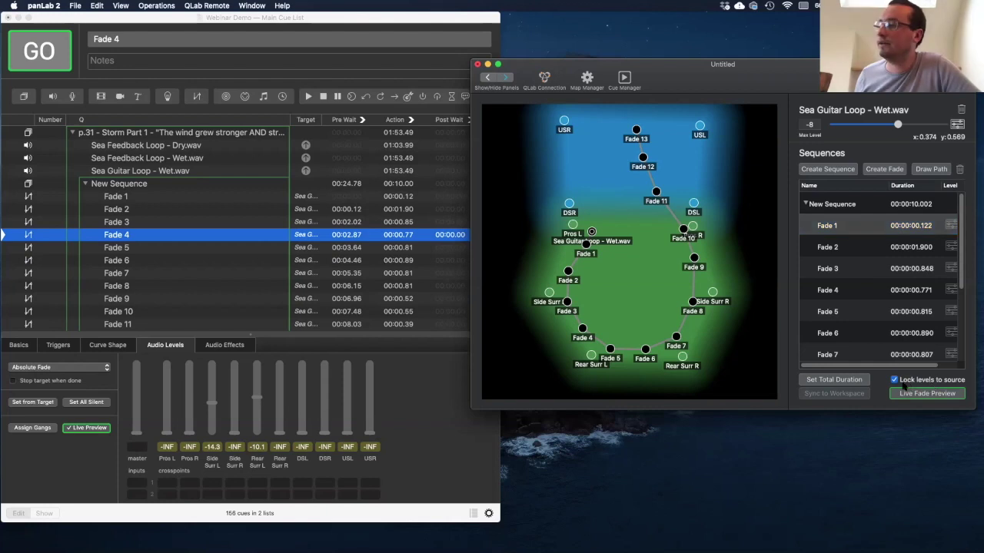
pyautogui.click(895, 381)
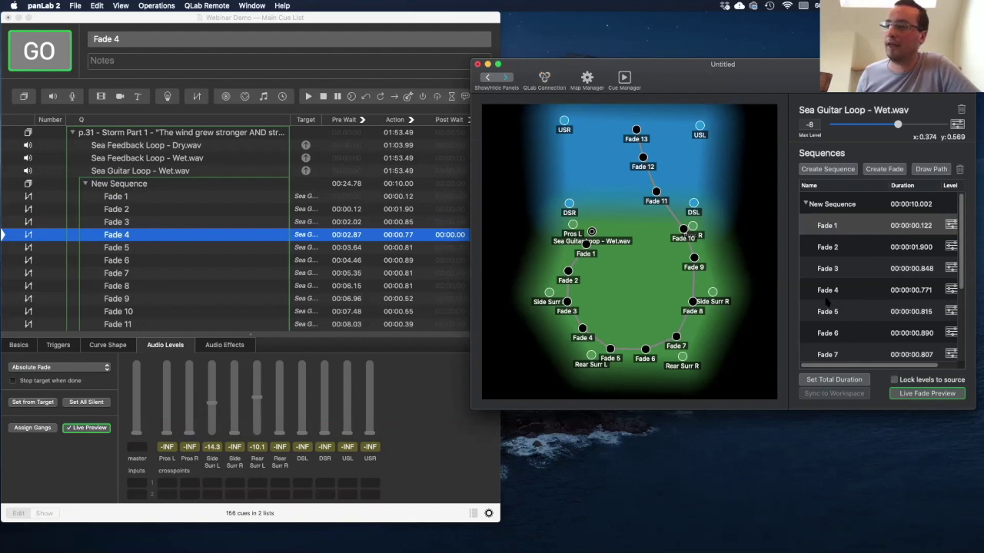
pyautogui.click(951, 290)
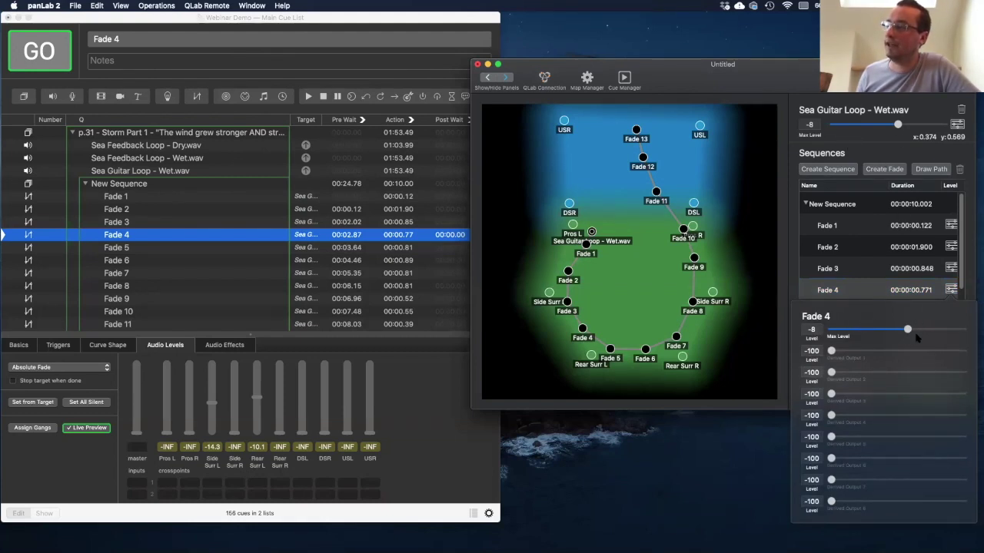
pyautogui.moveTo(908, 330); pyautogui.dragTo(891, 330)
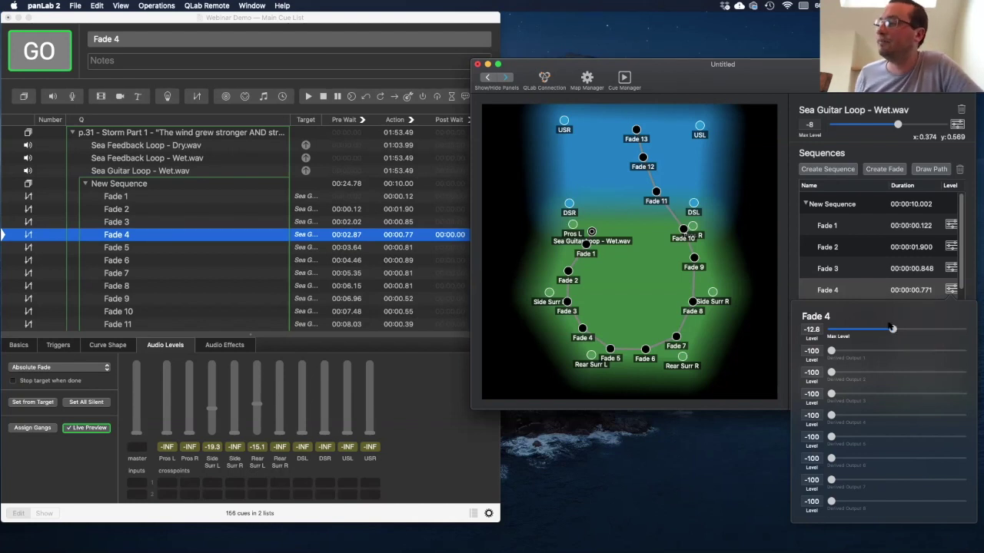
pyautogui.click(791, 274)
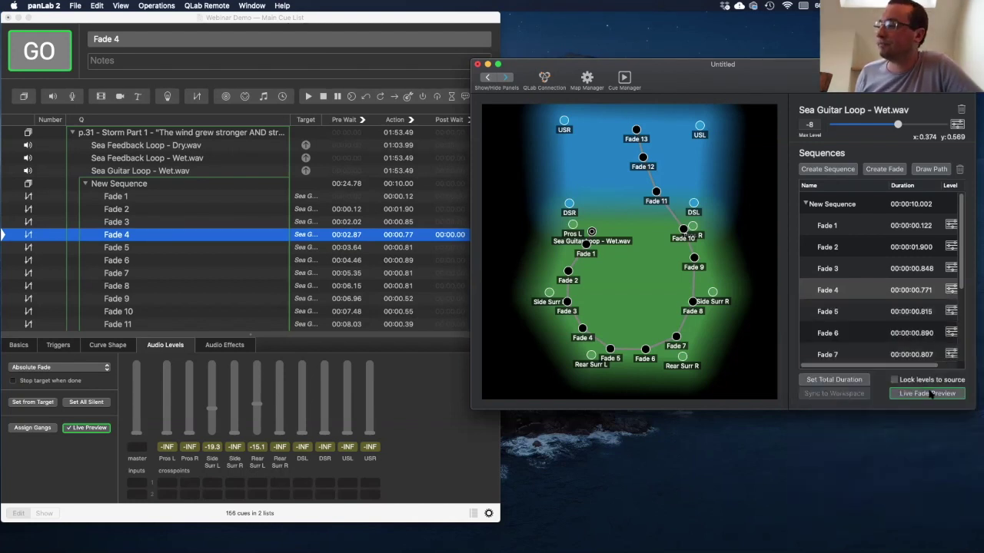
pyautogui.click(894, 380)
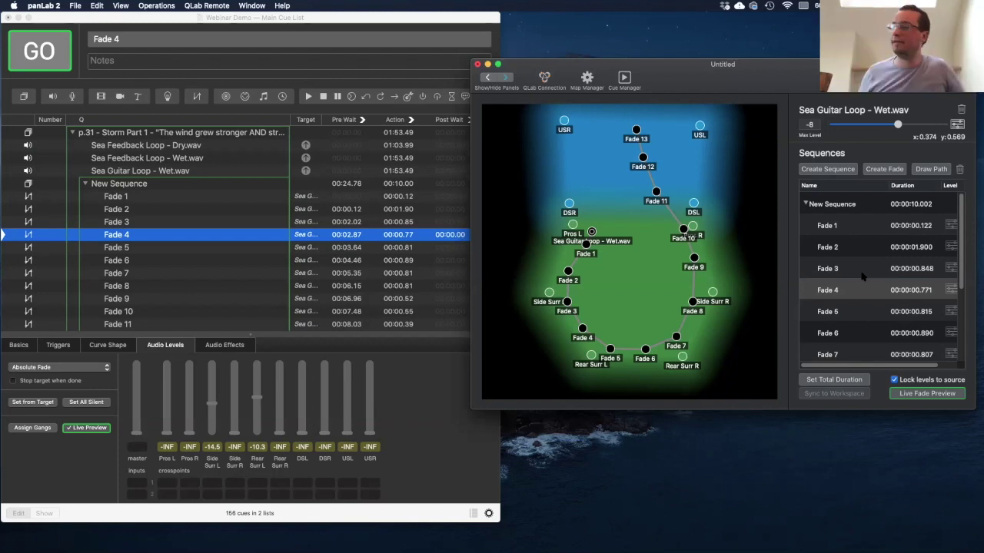
# Step: Switch to QLab and delete the Fade 10 to Fade 13 cues from the New Sequence group
pyautogui.click(168, 301)
pyautogui.scroll(-1, 168, 301)
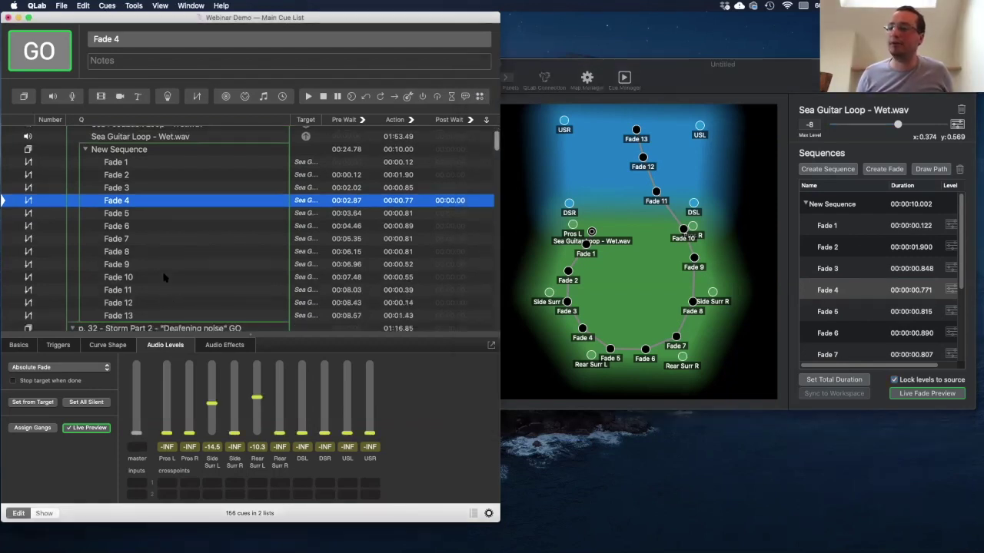
pyautogui.scroll(-3, 156, 186)
pyautogui.click(154, 184)
pyautogui.click(150, 171)
pyautogui.click(145, 209)
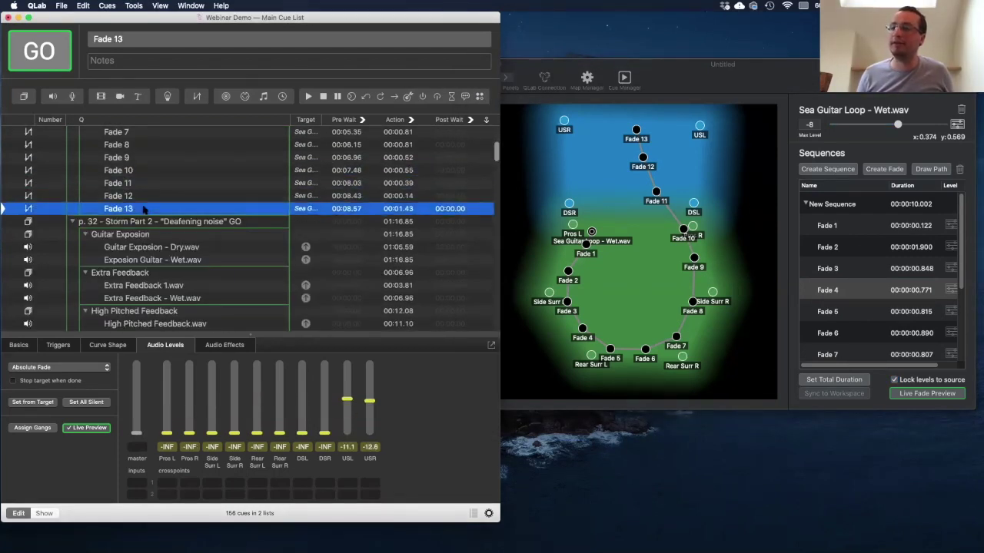
pyautogui.keyDown('shift'); pyautogui.click(141, 172); pyautogui.keyUp('shift')
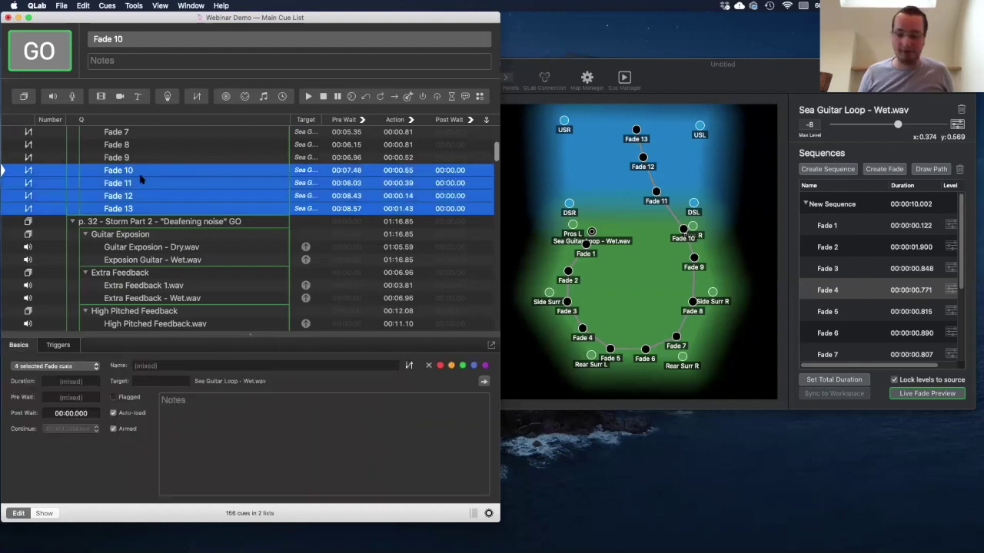
pyautogui.press('BackSpace')
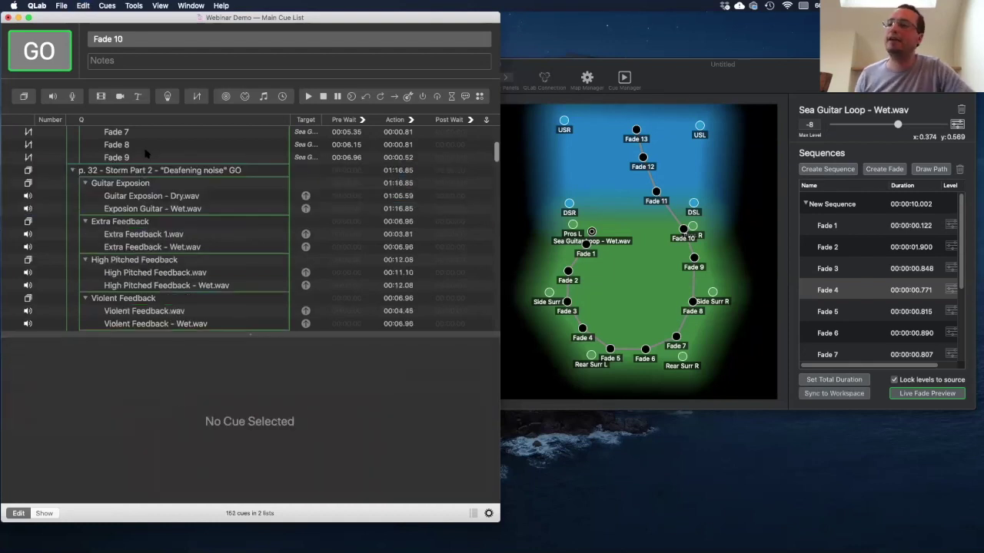
# Step: Review the missing fades in panLab's sequence and sync them back to the QLab workspace
pyautogui.click(148, 157)
pyautogui.scroll(-5, 936, 279)
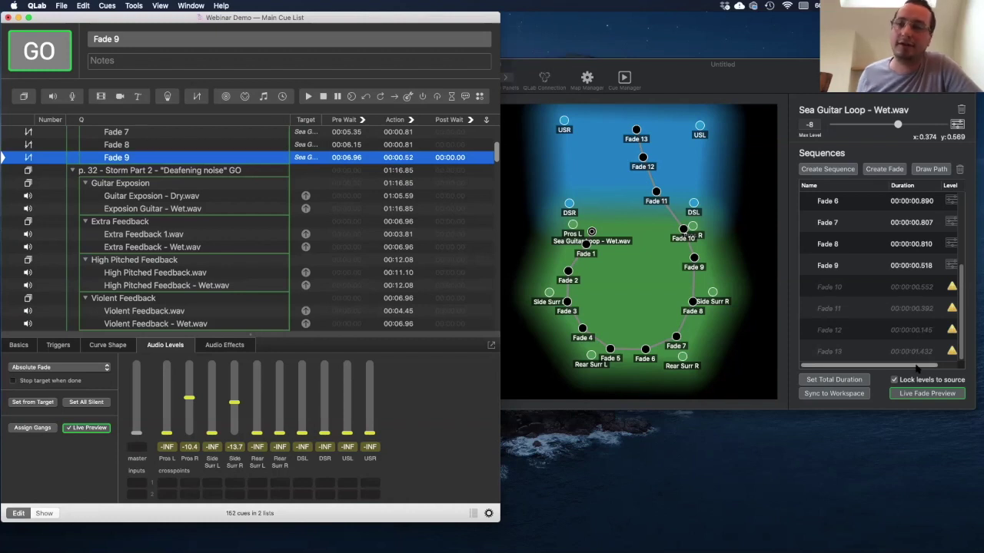
pyautogui.click(826, 395)
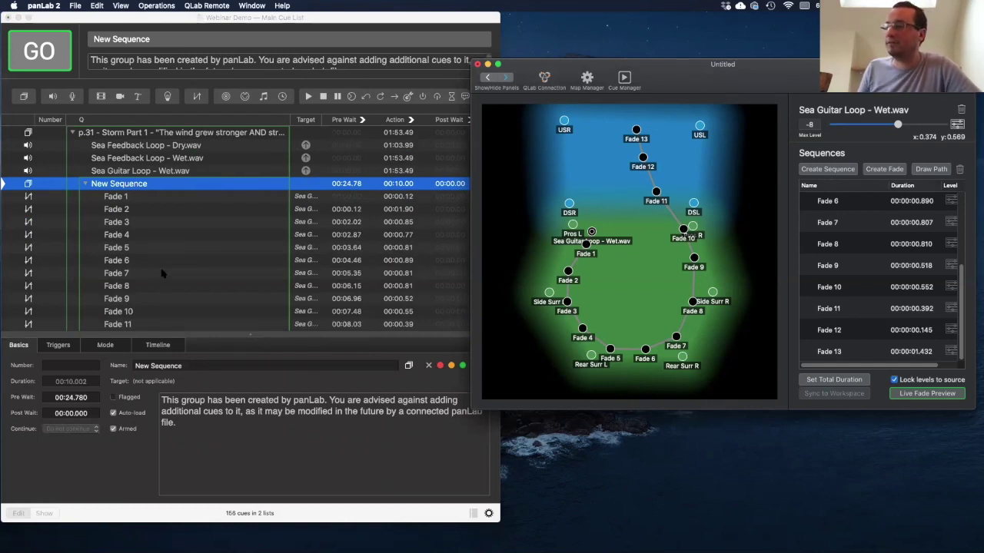
# Step: Delete Fade 13 from the new sequence in panLab
pyautogui.click(844, 290)
pyautogui.click(847, 351)
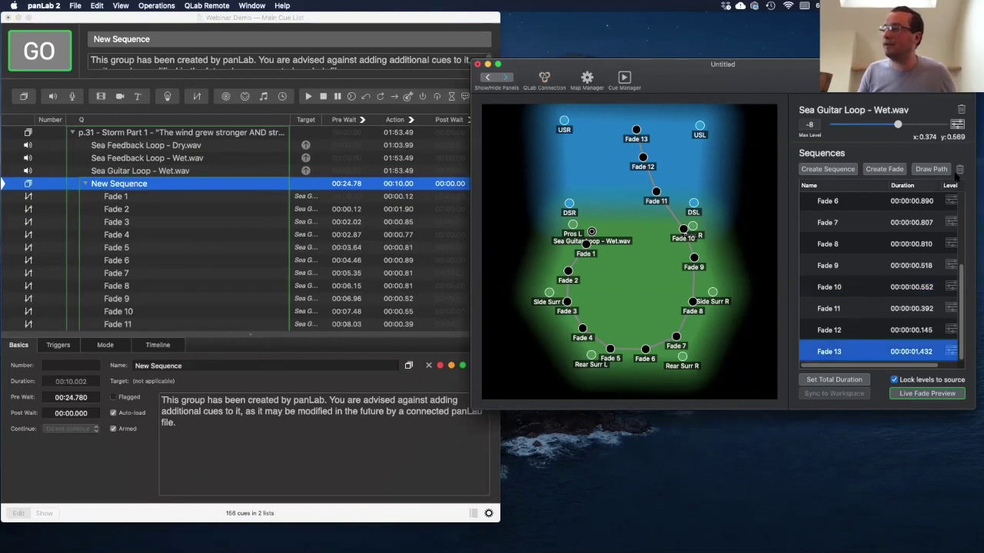
pyautogui.click(960, 171)
pyautogui.scroll(-5, 115, 254)
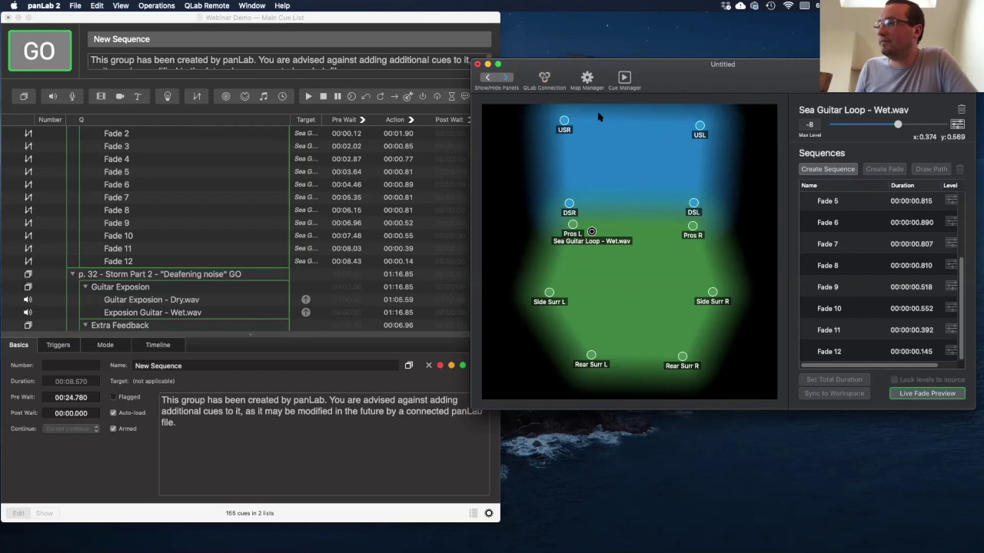
# Step: Show the fetched audio cues instead of the sequences, and resize the panLab window to fit beside QLab
pyautogui.click(505, 78)
pyautogui.click(488, 78)
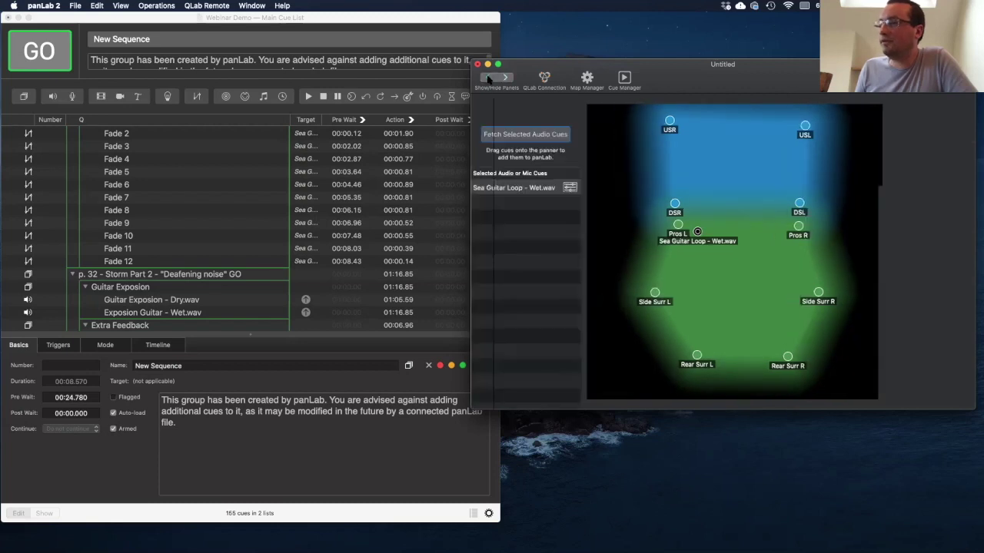
pyautogui.moveTo(471, 101); pyautogui.dragTo(532, 101)
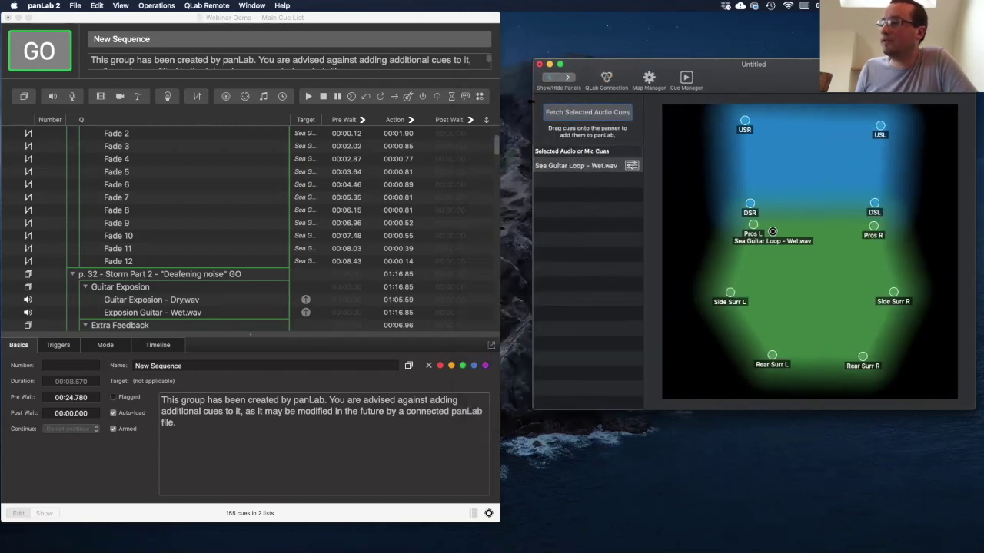
pyautogui.moveTo(534, 408); pyautogui.dragTo(520, 430)
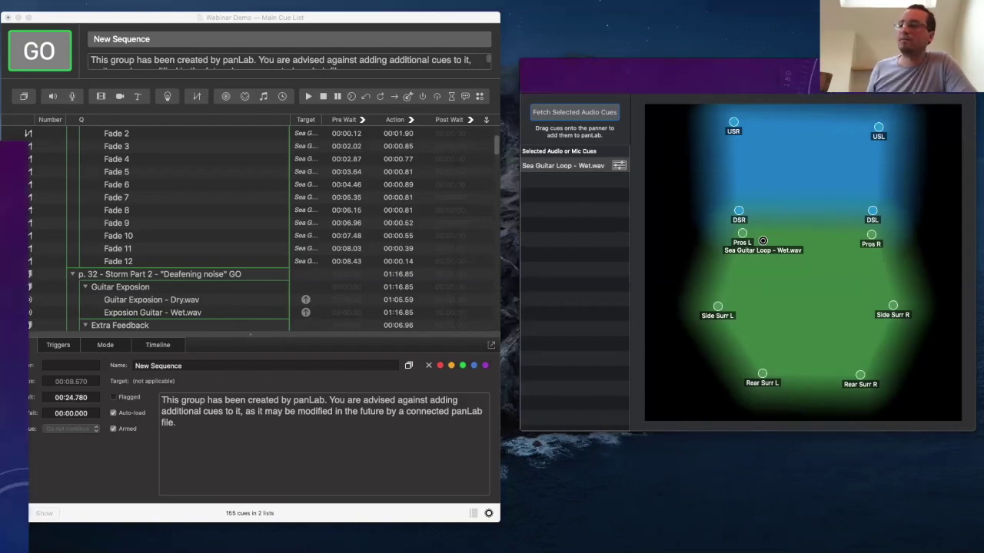
pyautogui.press('super+Tab')
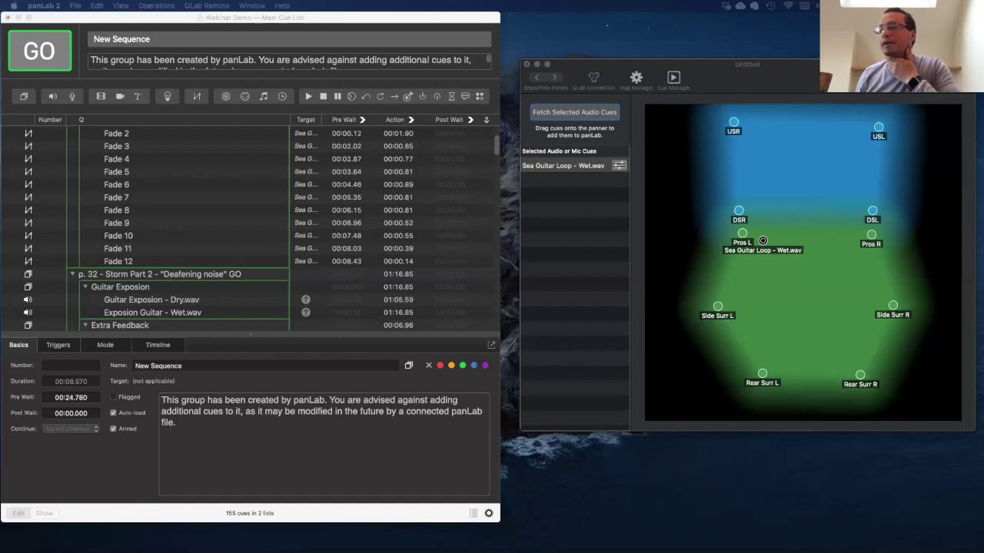
# Step: Select Sea Guitar Loop - Wet.wav in QLab and nudge its marker on the panLab map slightly toward Side Surr L
pyautogui.scroll(3, 269, 176)
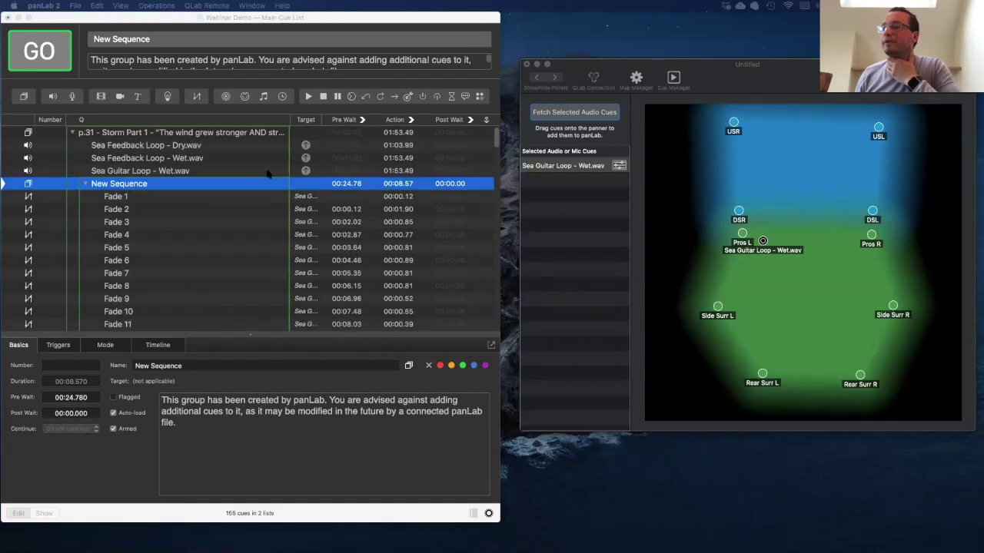
pyautogui.click(160, 174)
pyautogui.click(160, 174)
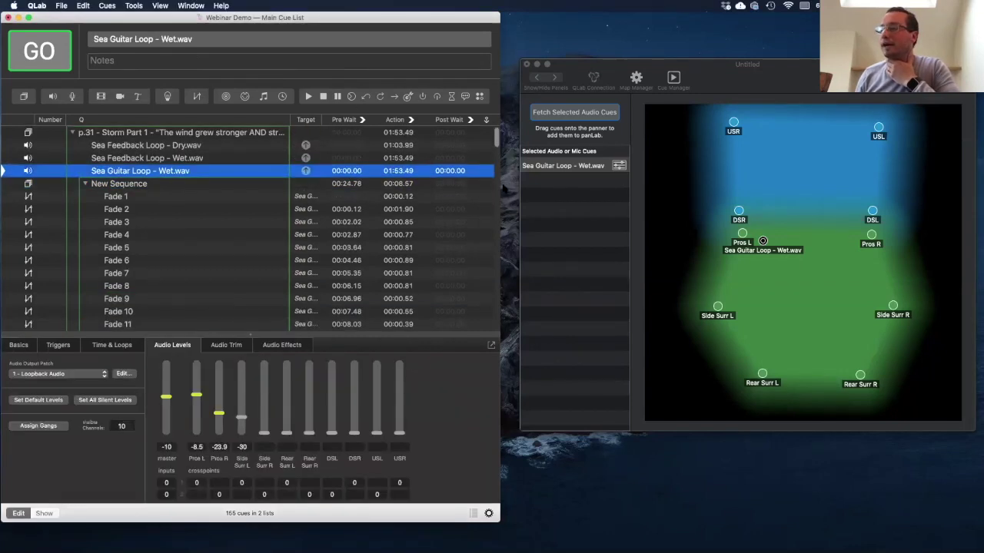
pyautogui.click(556, 169)
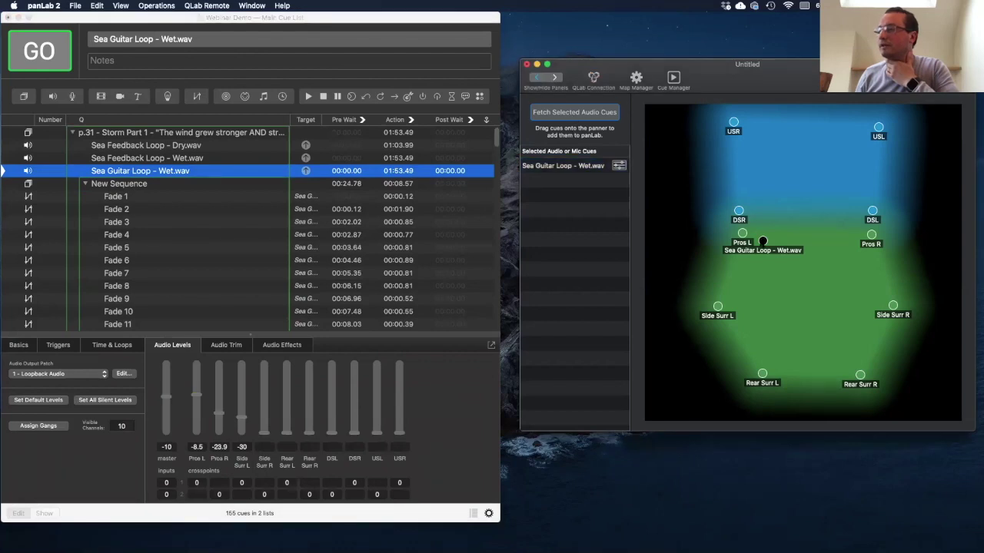
pyautogui.click(762, 241)
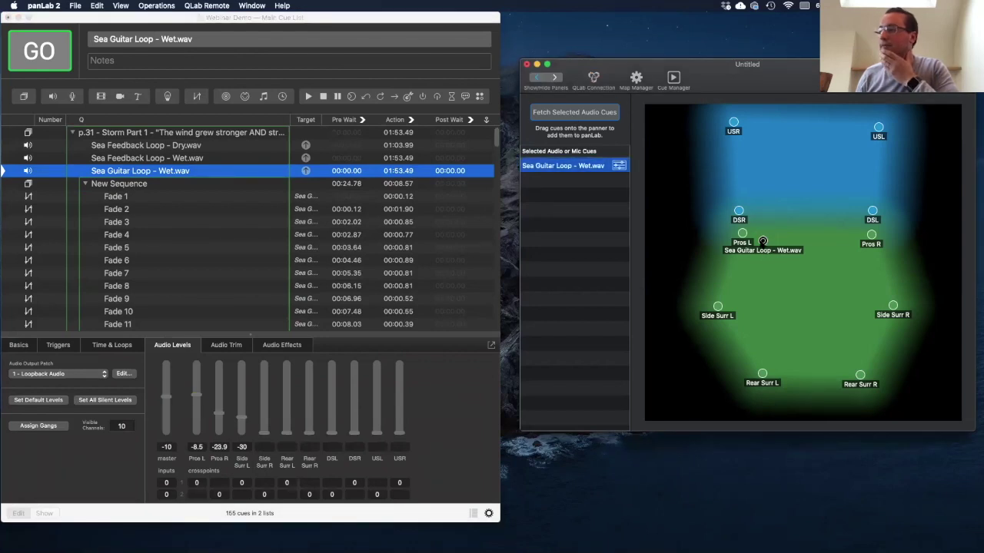
pyautogui.moveTo(762, 241); pyautogui.dragTo(760, 243)
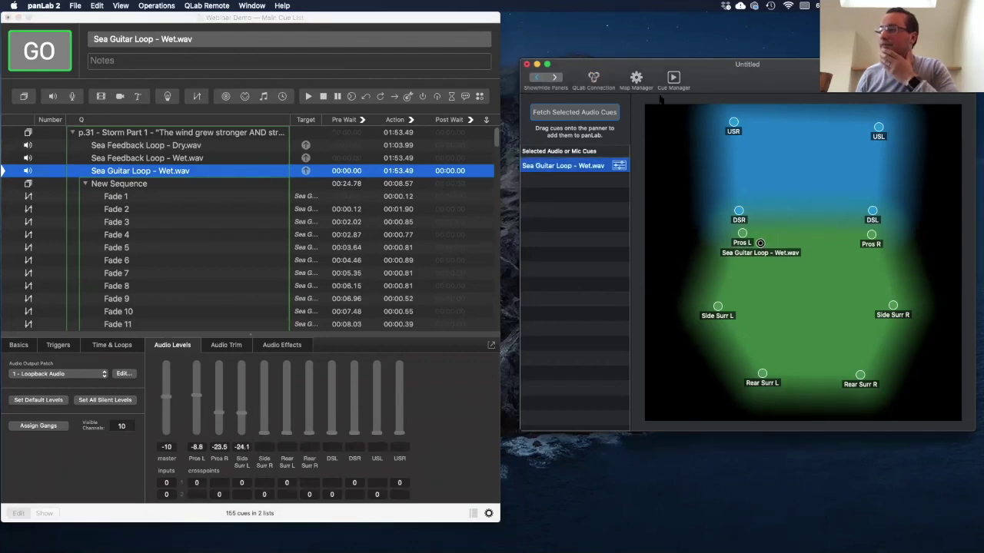
# Step: Switch to QLab and set Sea Guitar Loop - Wet.wav's visible channels to 11
pyautogui.click(130, 453)
pyautogui.click(123, 426)
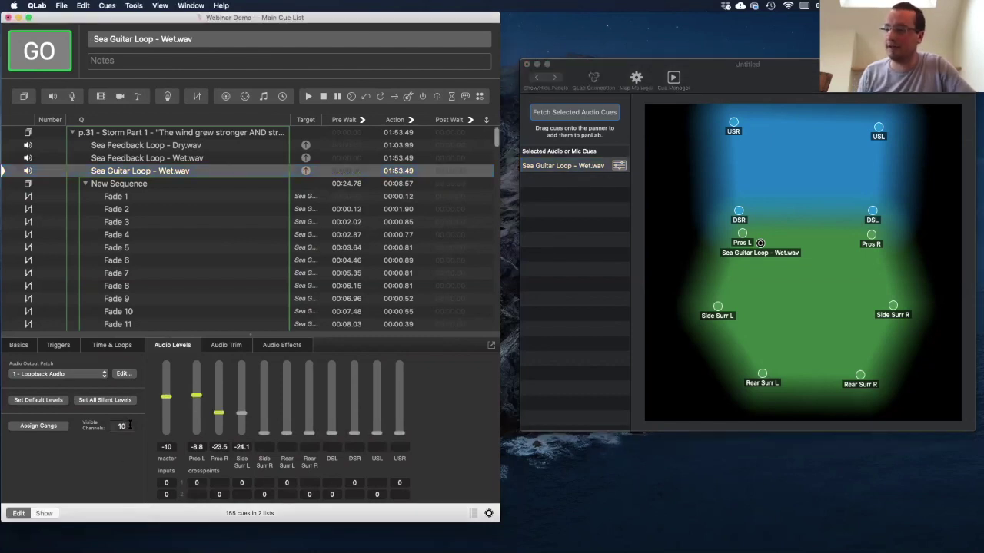
pyautogui.write('11')
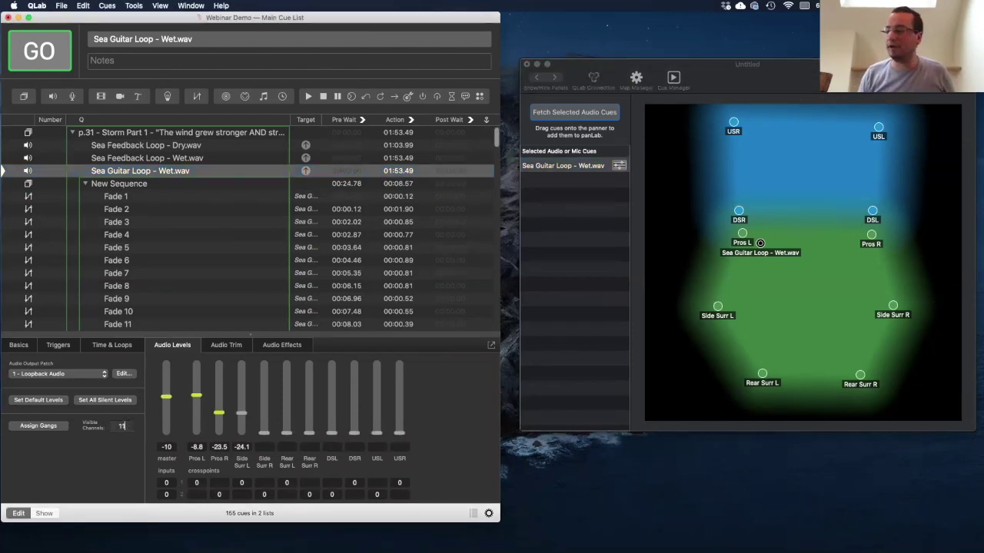
pyautogui.press('Return')
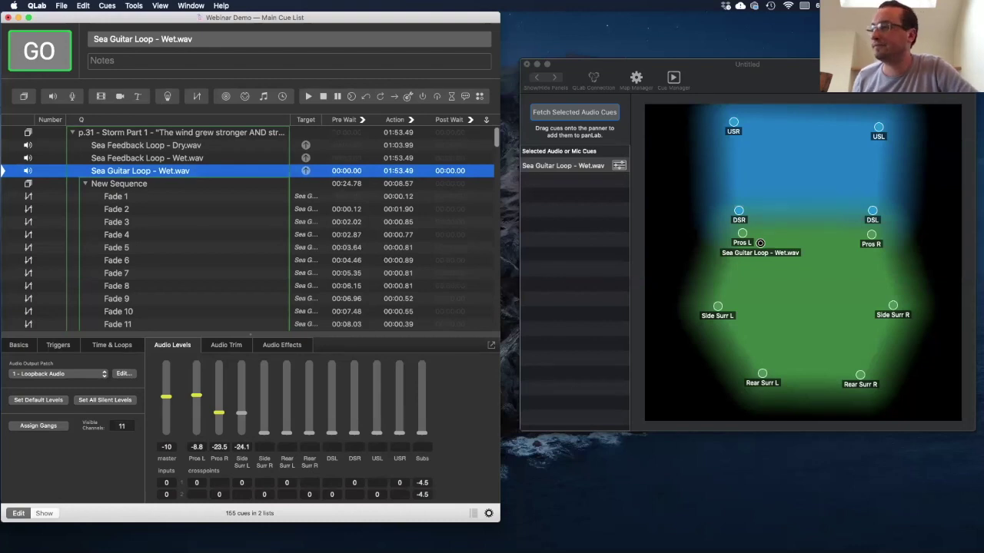
# Step: Switch to panLab, open the Map Manager and unlock the Auditorium map for editing
pyautogui.click(704, 87)
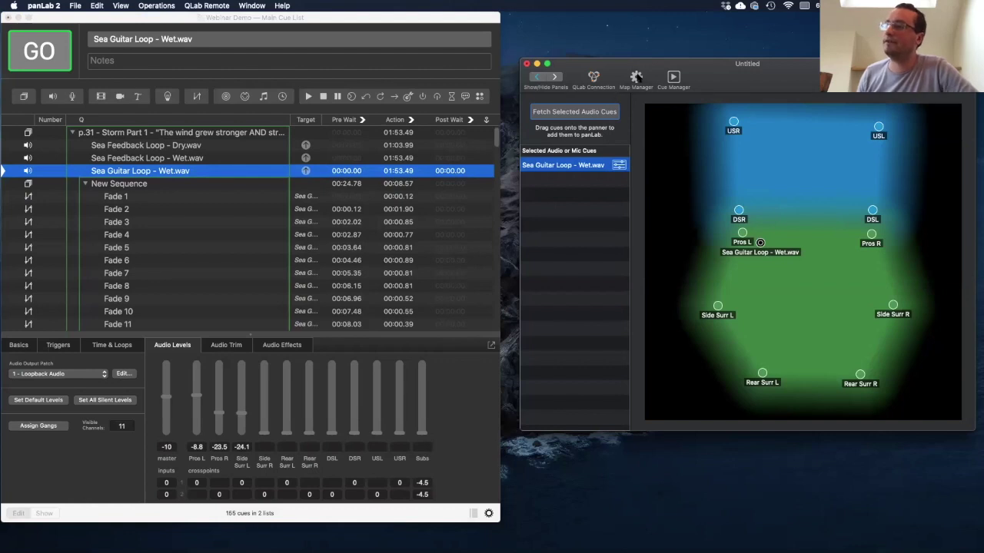
pyautogui.click(637, 78)
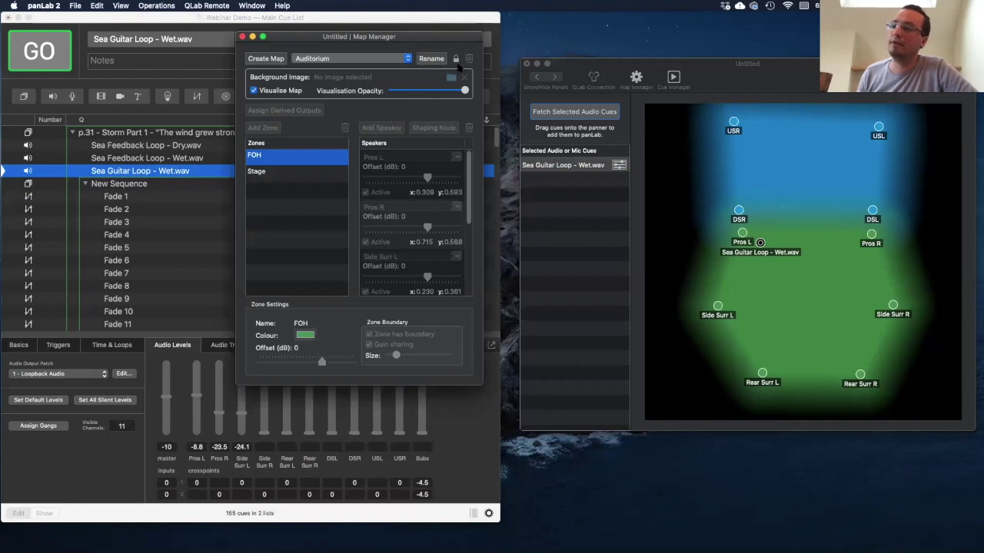
pyautogui.click(456, 59)
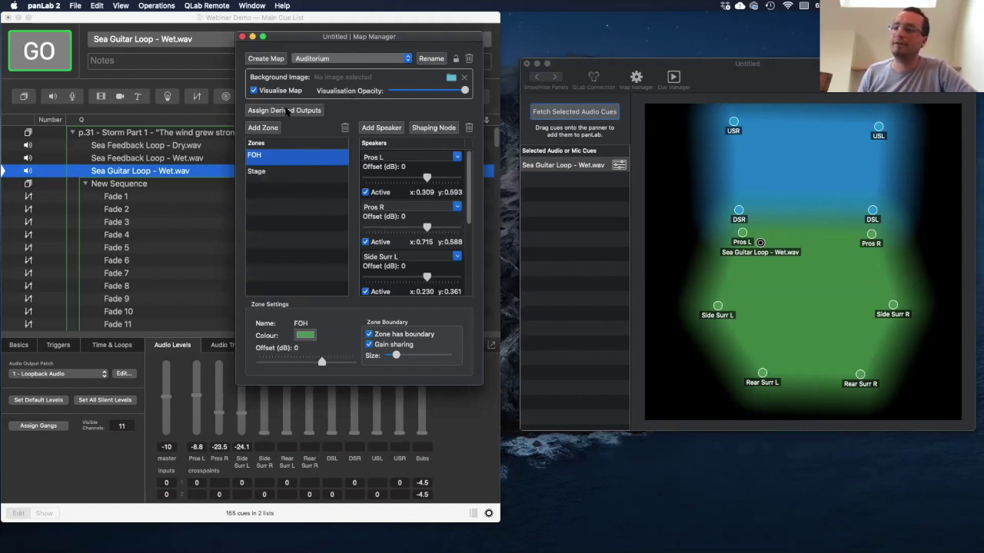
# Step: Define a derived output named LFE for the Auditorium map and route it to the QLab output Subs
pyautogui.click(284, 112)
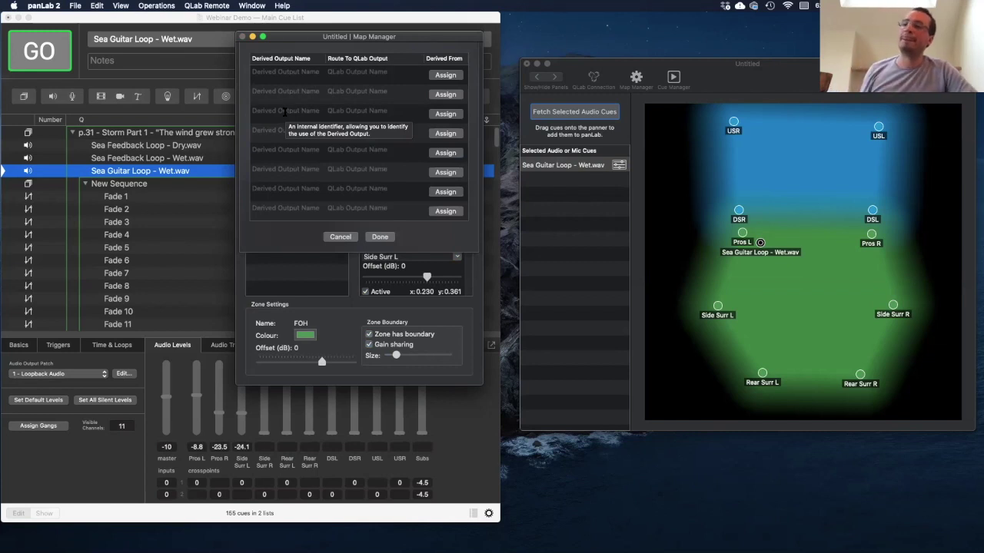
pyautogui.click(287, 72)
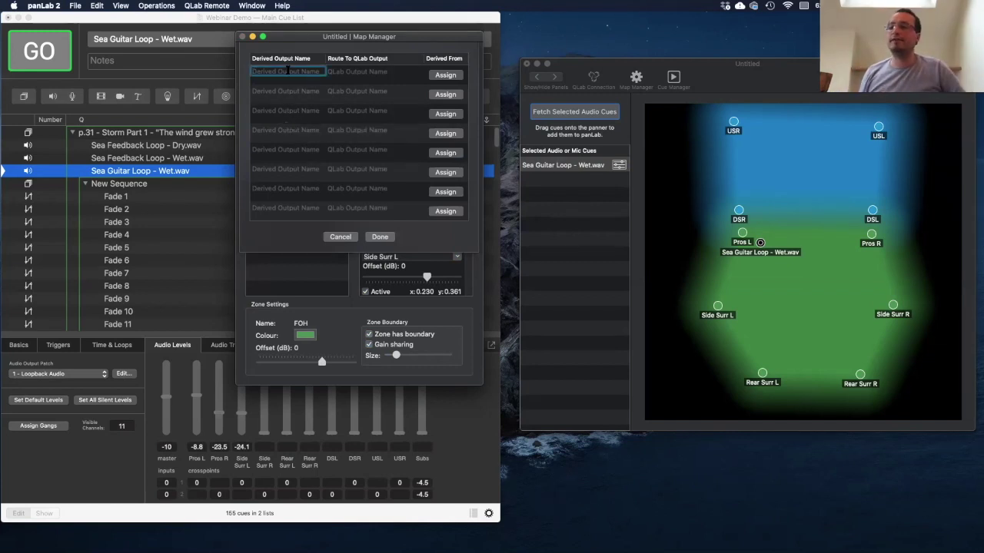
pyautogui.write('LFE')
pyautogui.press('Return')
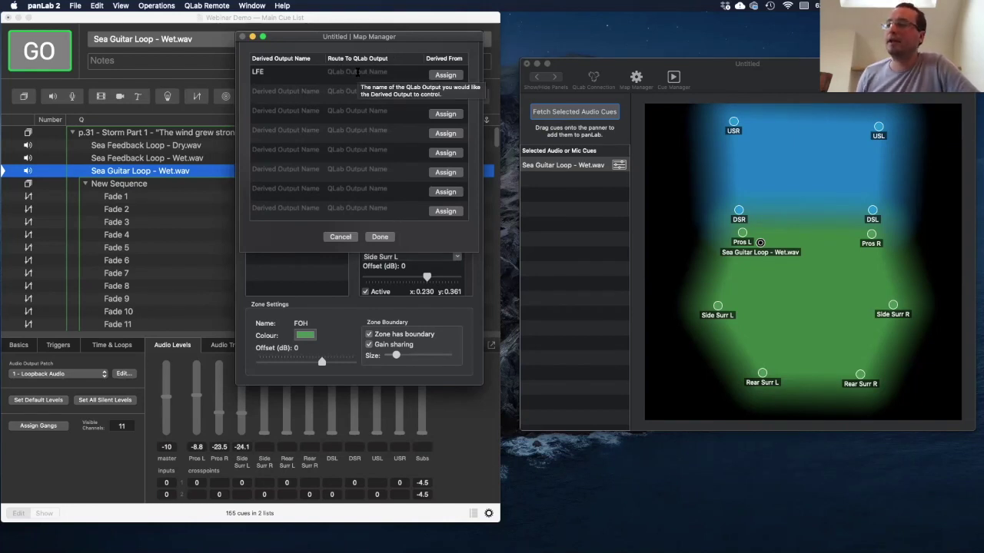
pyautogui.click(358, 73)
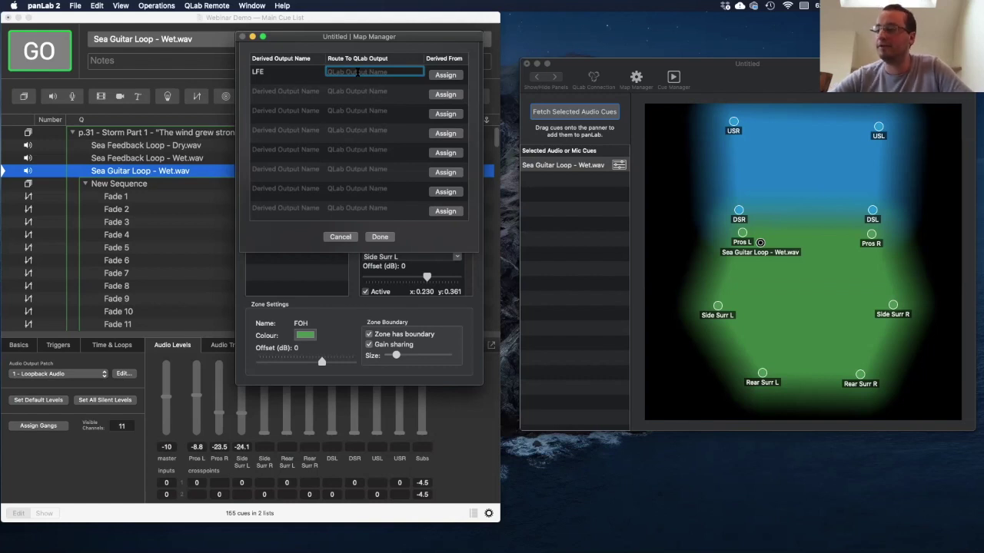
pyautogui.write('Subs')
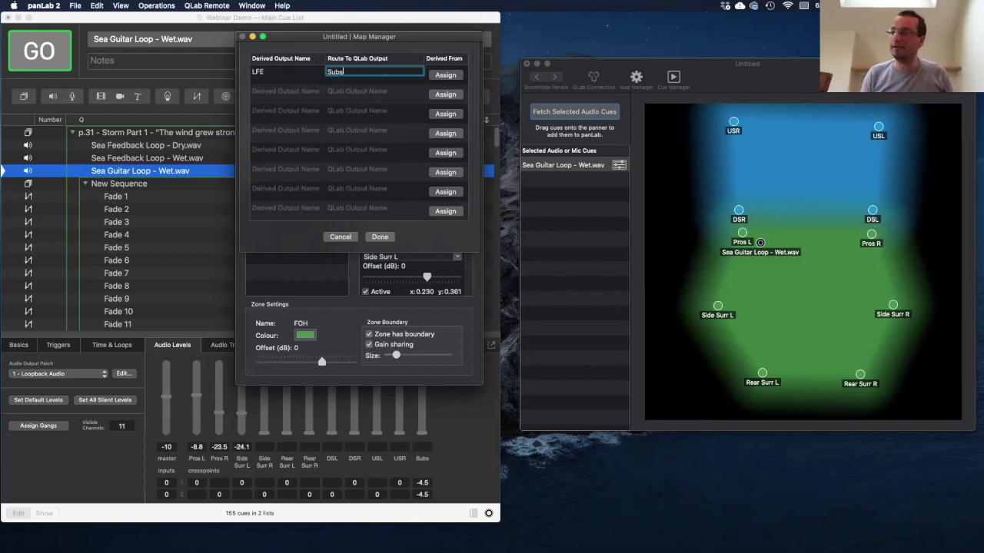
pyautogui.press('Return')
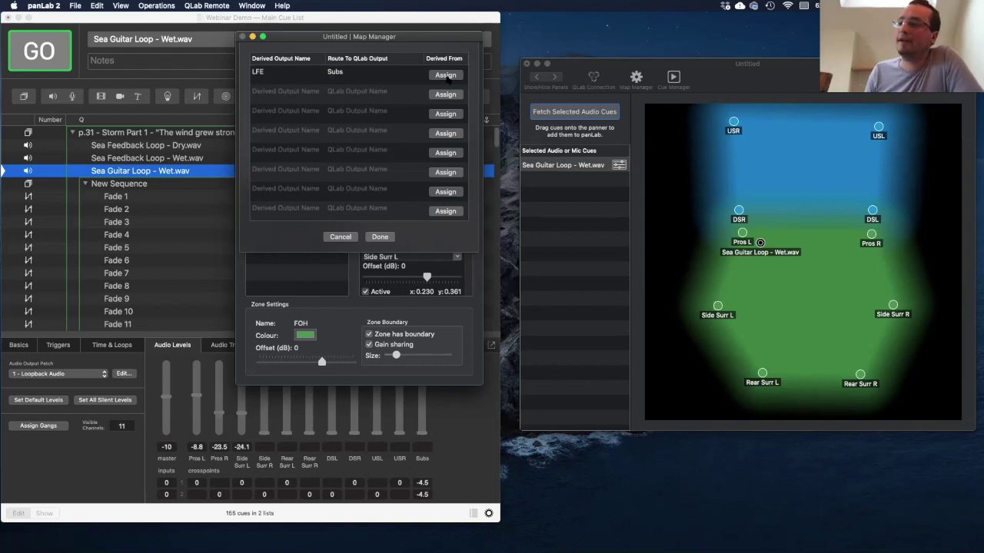
# Step: Assign all six FOH speakers, from Pros L through Rear Surr R, to the LFE derived output and close the Map Manager
pyautogui.click(446, 75)
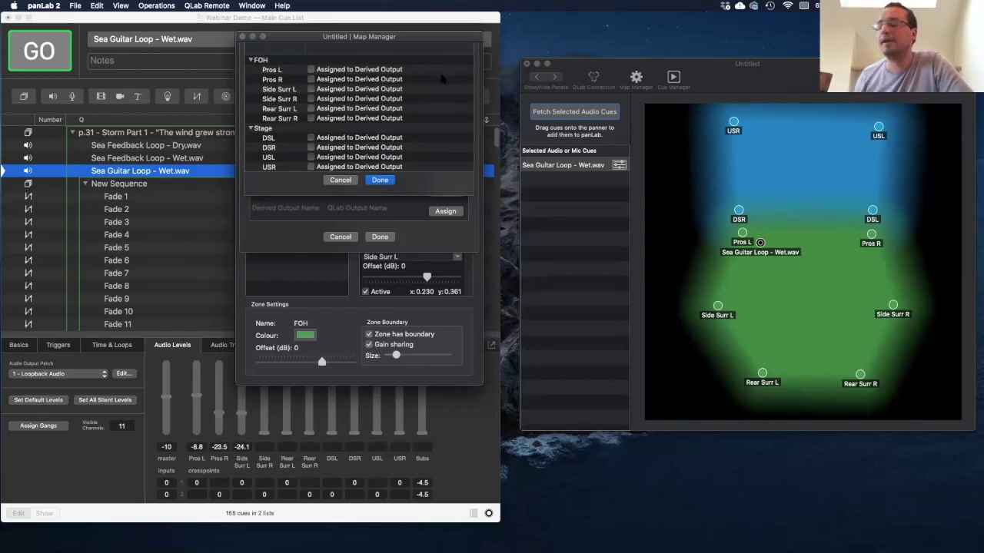
pyautogui.click(310, 69)
pyautogui.click(311, 79)
pyautogui.click(311, 89)
pyautogui.click(310, 99)
pyautogui.click(310, 109)
pyautogui.click(310, 118)
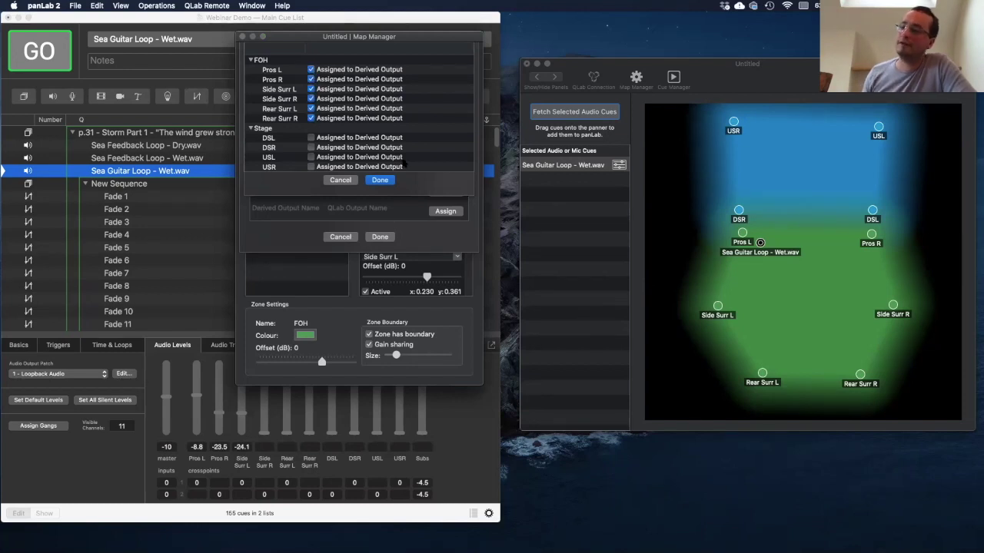
pyautogui.click(382, 182)
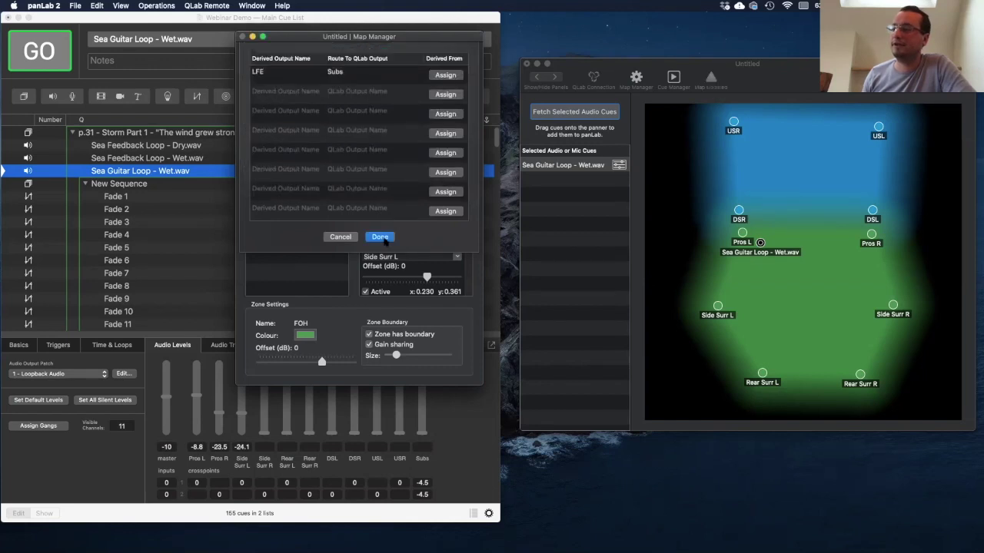
pyautogui.click(381, 237)
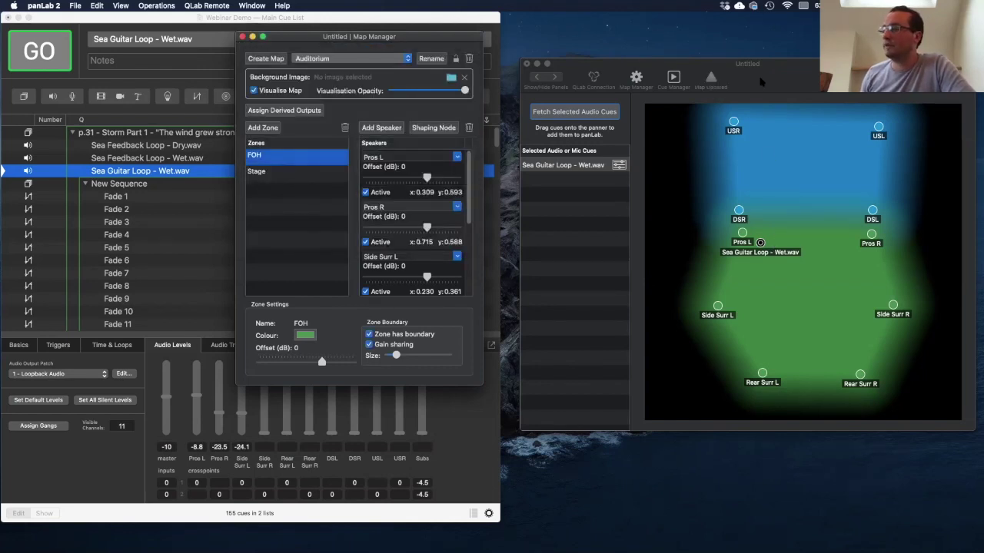
pyautogui.click(242, 36)
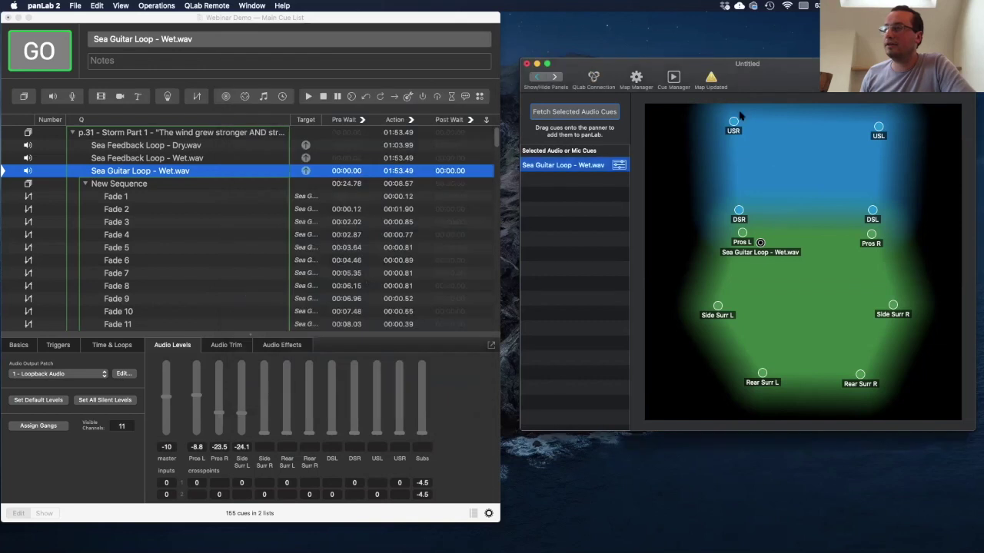
# Step: Set the LFE level of Sea Guitar Loop - Wet.wav to 0 in its cue level settings
pyautogui.moveTo(793, 79); pyautogui.dragTo(783, 74)
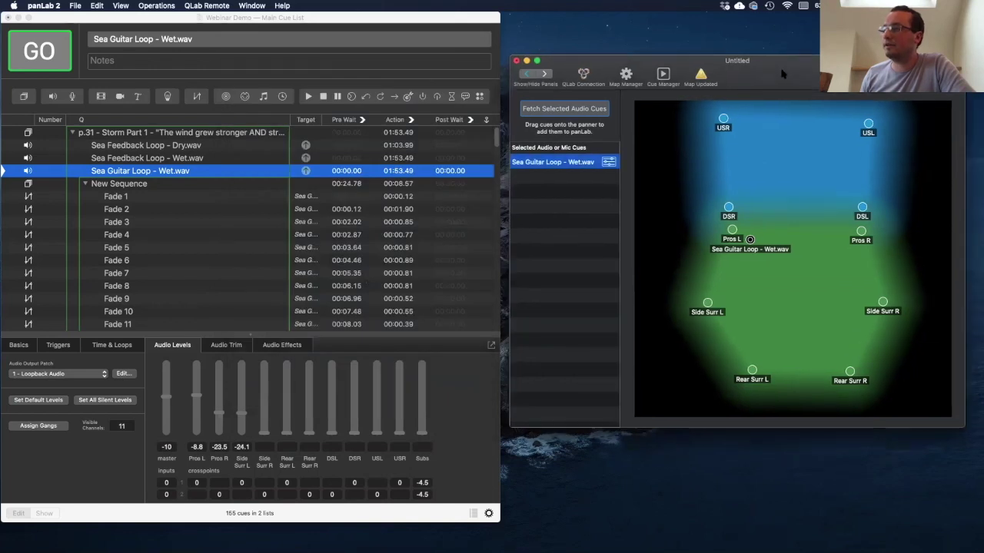
pyautogui.click(608, 159)
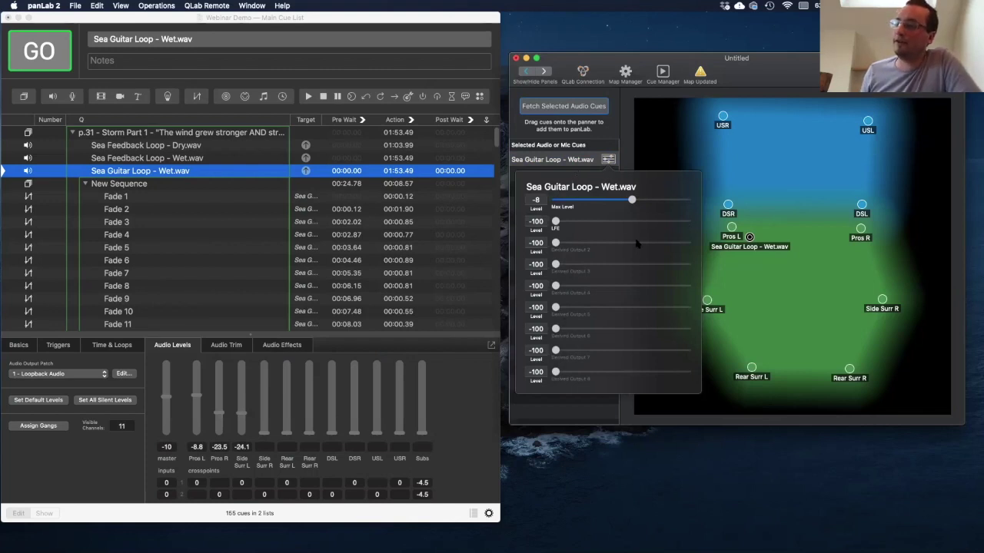
pyautogui.click(538, 222)
pyautogui.write('0')
pyautogui.press('Return')
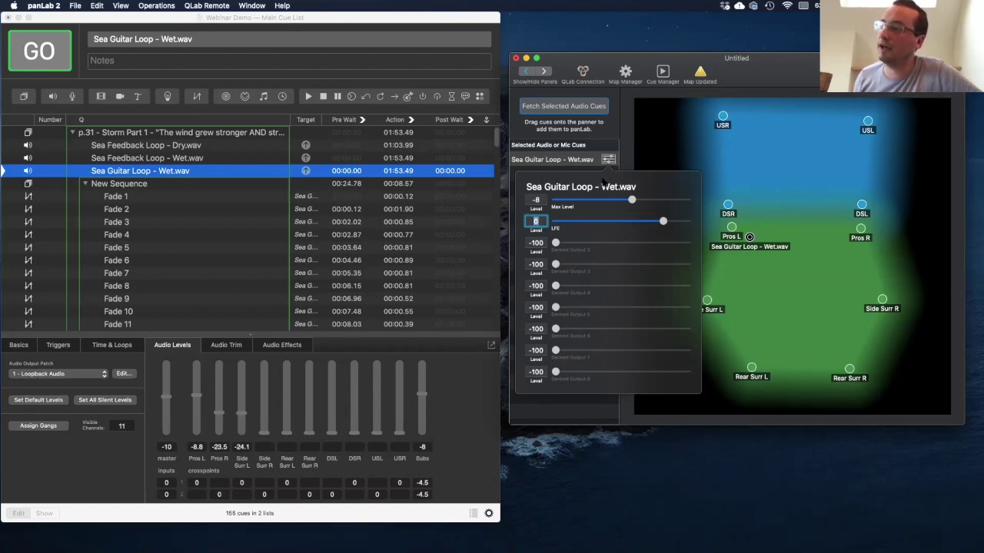
pyautogui.click(627, 135)
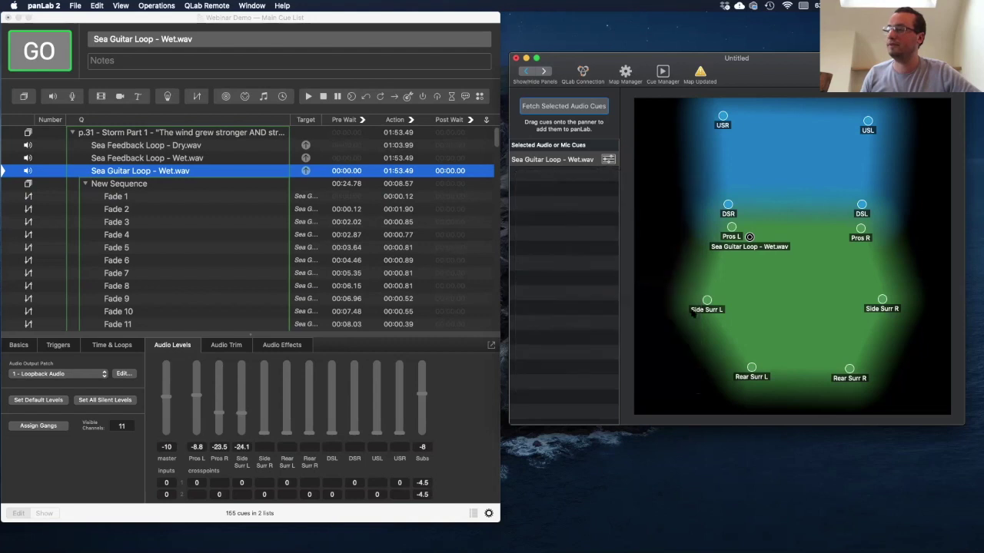
# Step: Move the Sea Guitar Loop - Wet.wav marker around the middle of the green FOH zone
pyautogui.moveTo(749, 237); pyautogui.dragTo(797, 286)
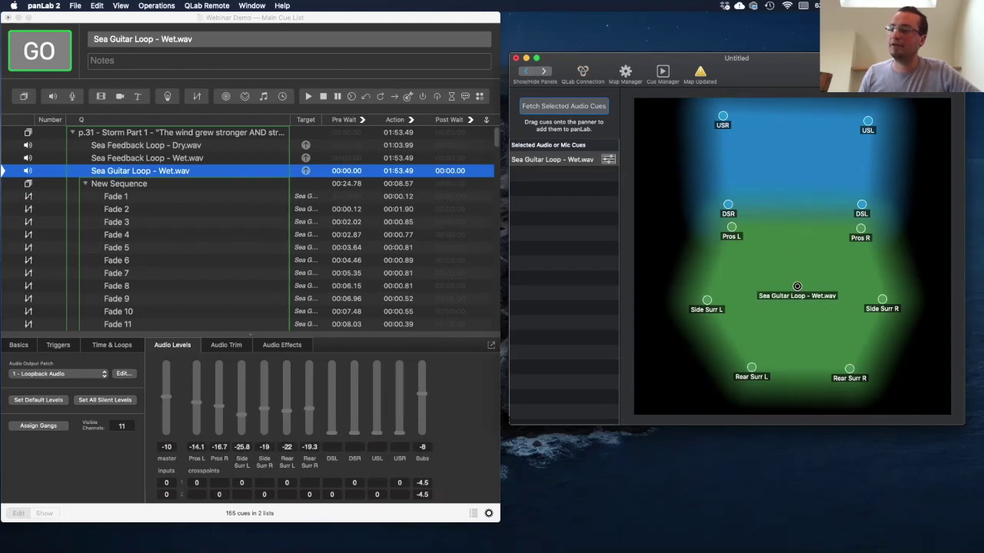
pyautogui.moveTo(797, 287); pyautogui.dragTo(771, 276)
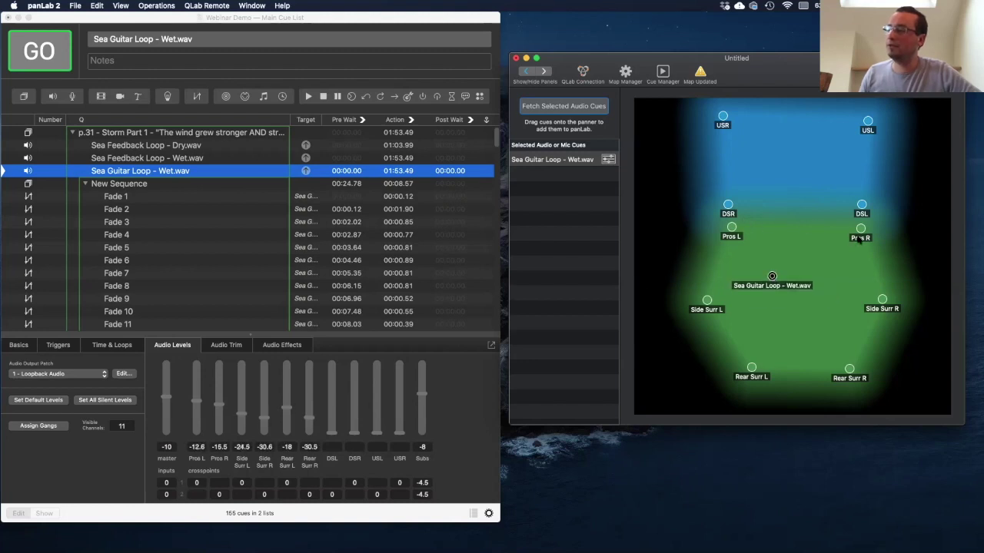
pyautogui.moveTo(772, 276); pyautogui.dragTo(794, 286)
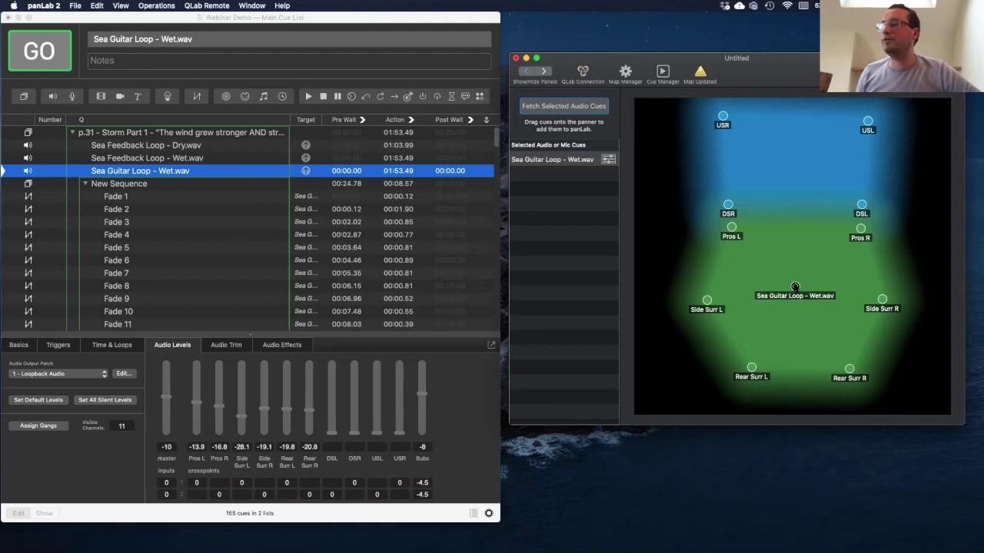
# Step: Set the cue's visible channels to 12 in QLab, then return to panLab and place its marker between Pros L and Pros R
pyautogui.click(125, 448)
pyautogui.click(127, 429)
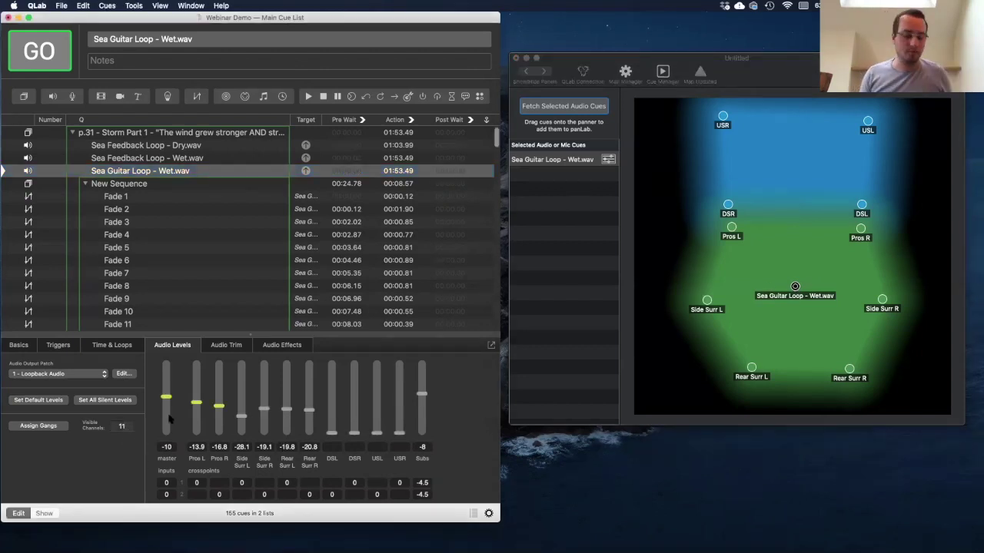
pyautogui.write('12')
pyautogui.press('Return')
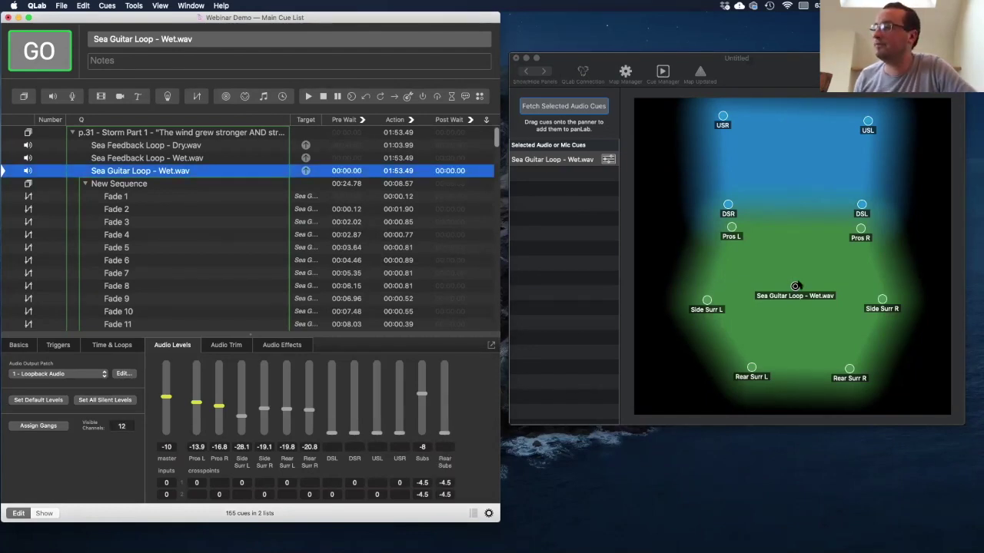
pyautogui.click(828, 265)
pyautogui.moveTo(796, 286); pyautogui.dragTo(791, 240)
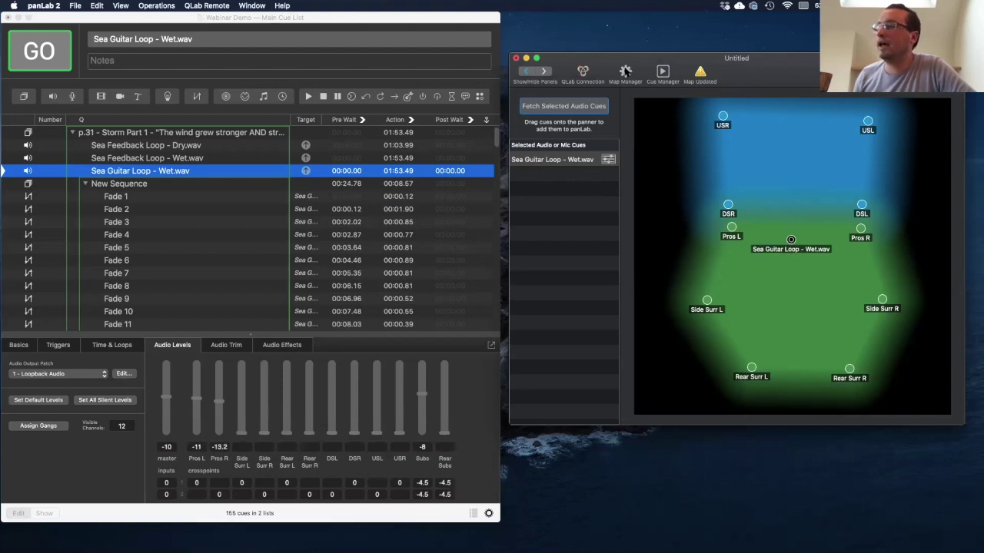
# Step: Define a second derived output named Rear LFE in the Map Manager and route it to the QLab output Rear Subs
pyautogui.click(626, 71)
pyautogui.click(273, 111)
pyautogui.click(266, 91)
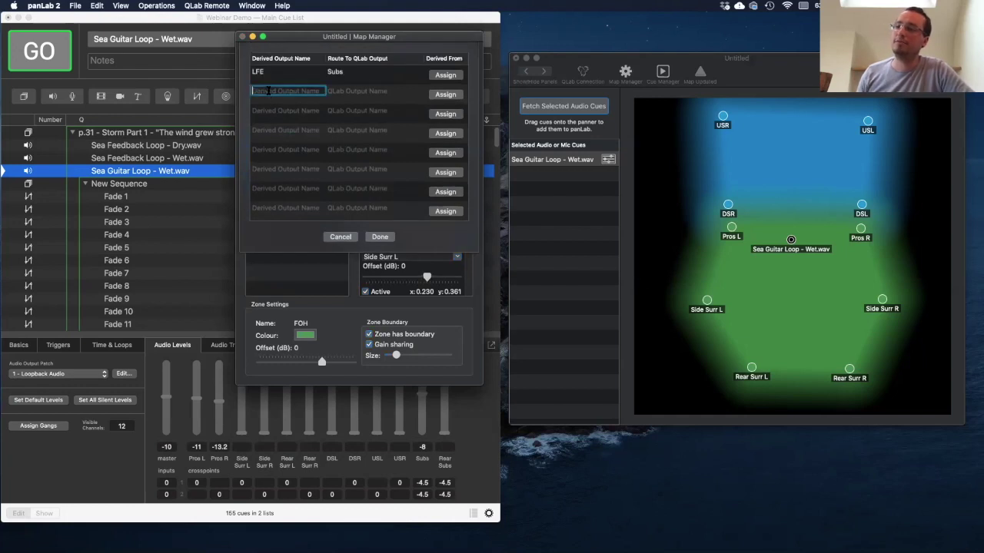
pyautogui.write('Rear LFE')
pyautogui.press('Return')
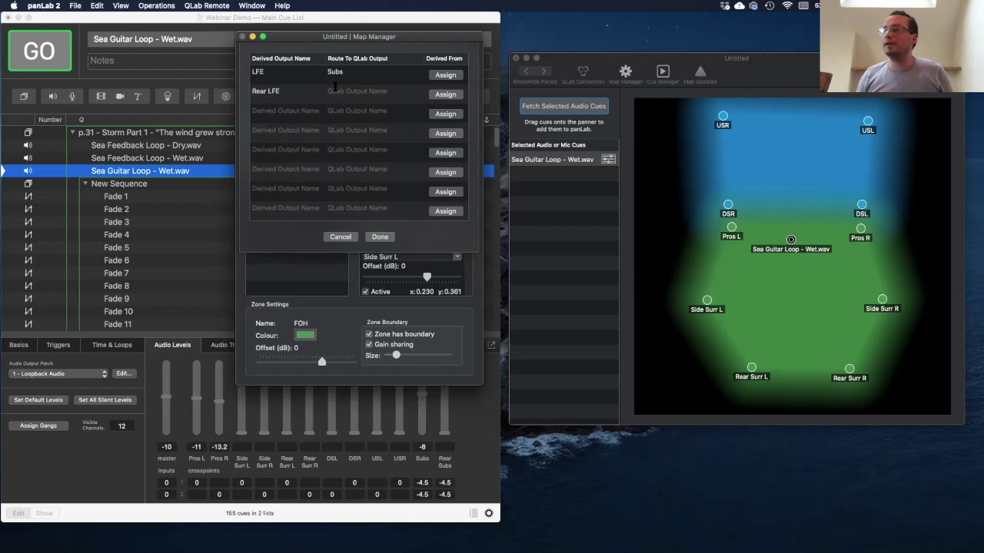
pyautogui.click(334, 91)
pyautogui.write('Re')
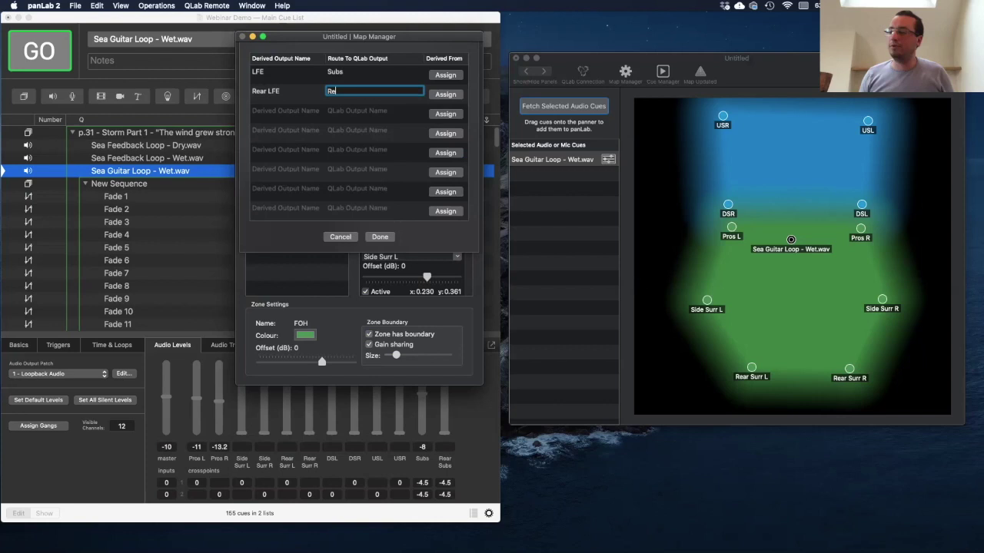
pyautogui.write('ar Subs')
pyautogui.press('Return')
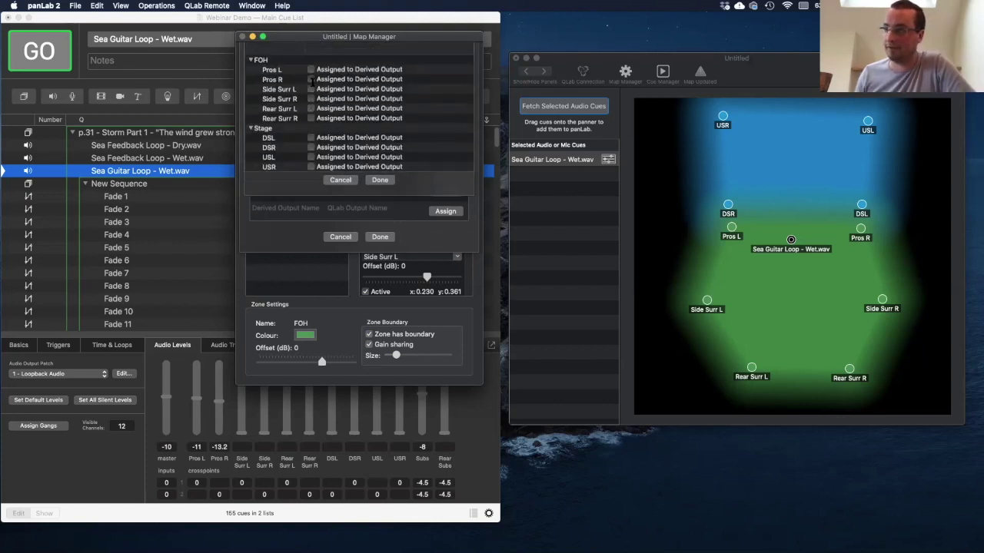
# Step: Assign FOH zone speakers as sources for the derived output, apply the assignments and close the Map Manager
pyautogui.keyDown('alt'); pyautogui.click(310, 118); pyautogui.keyUp('alt')
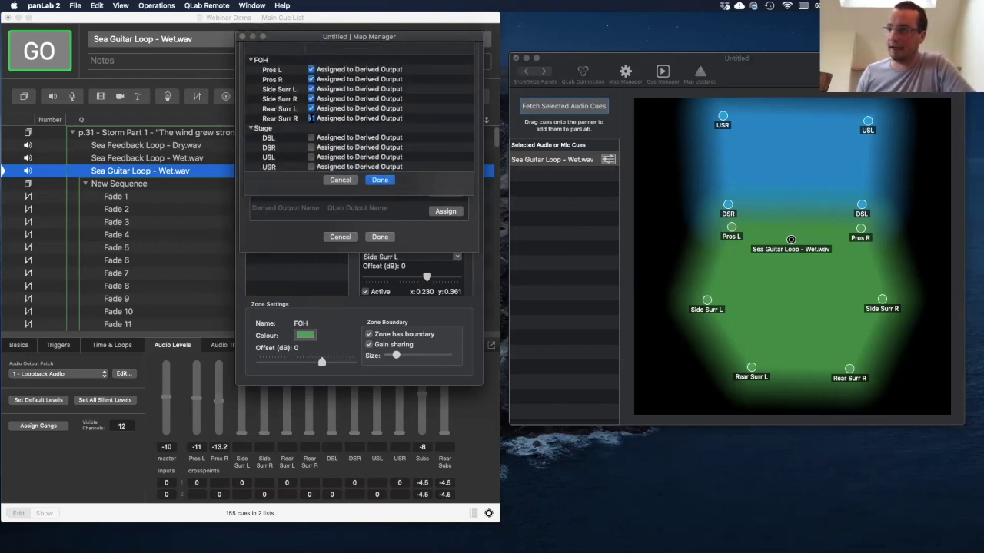
pyautogui.click(379, 180)
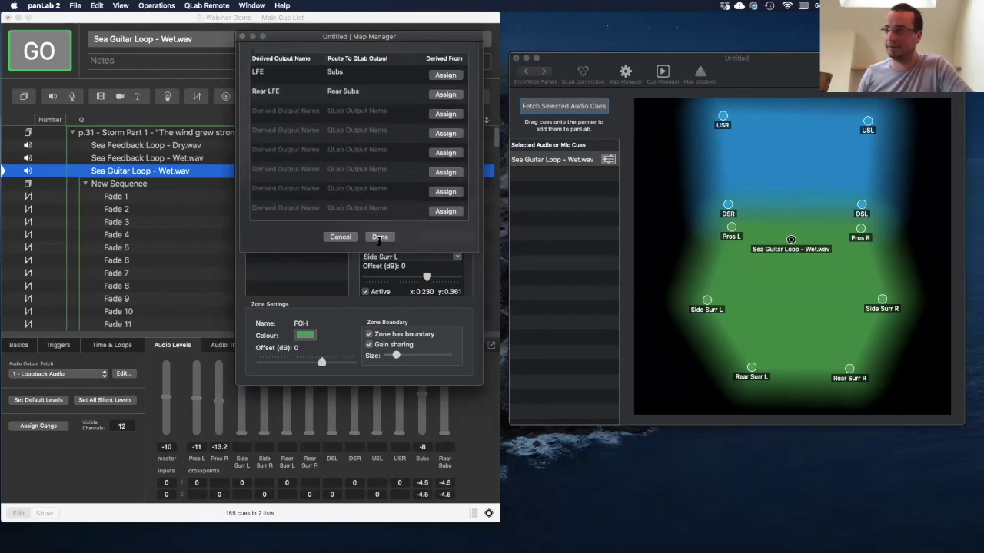
pyautogui.click(379, 237)
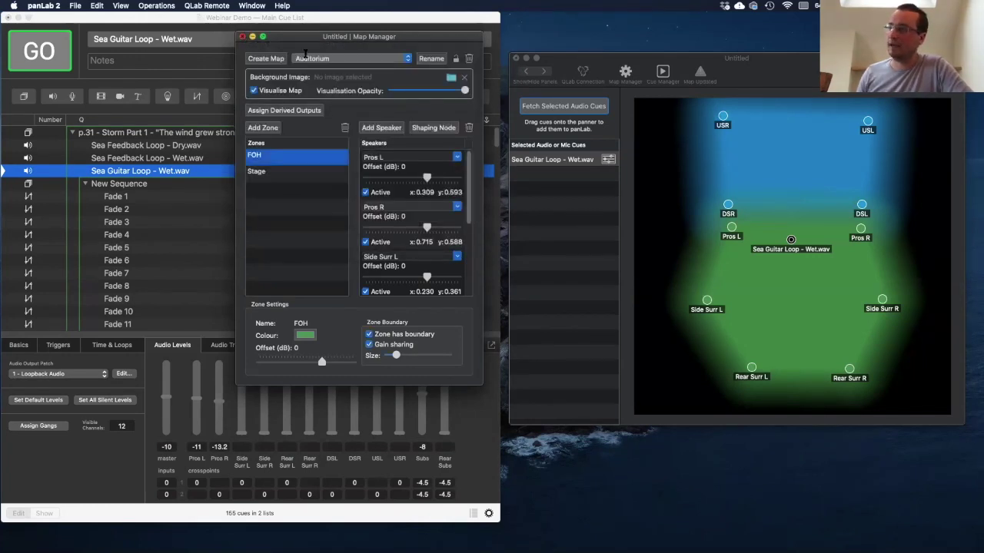
pyautogui.click(242, 36)
# Step: Set the Rear LFE level of Sea Guitar Loop - Wet.wav to 0
pyautogui.click(608, 160)
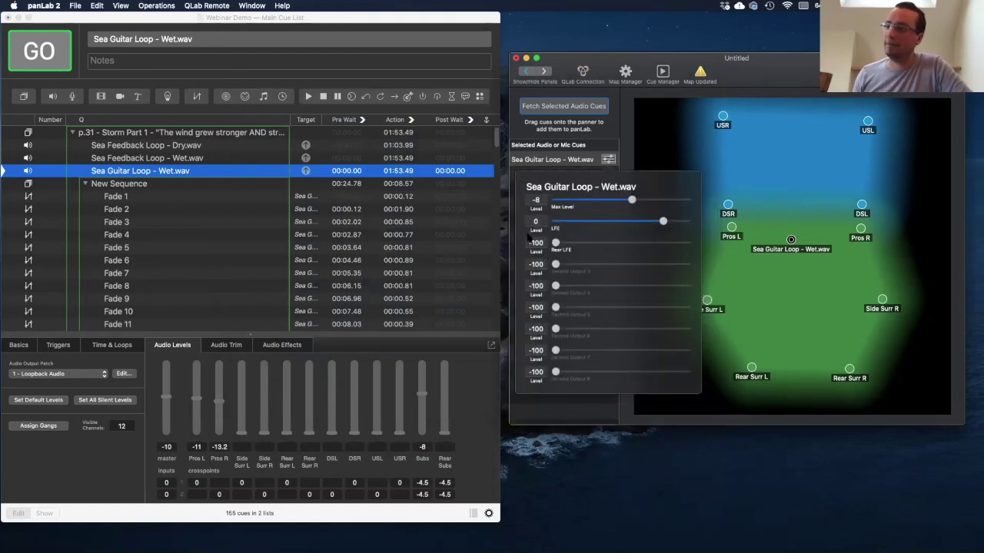
pyautogui.doubleClick(537, 242)
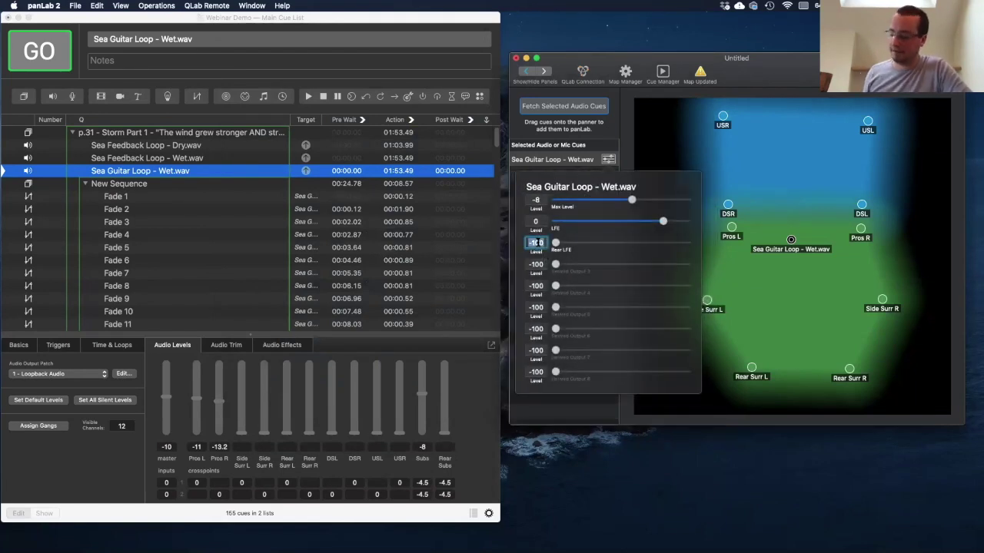
pyautogui.write('0')
pyautogui.press('Return')
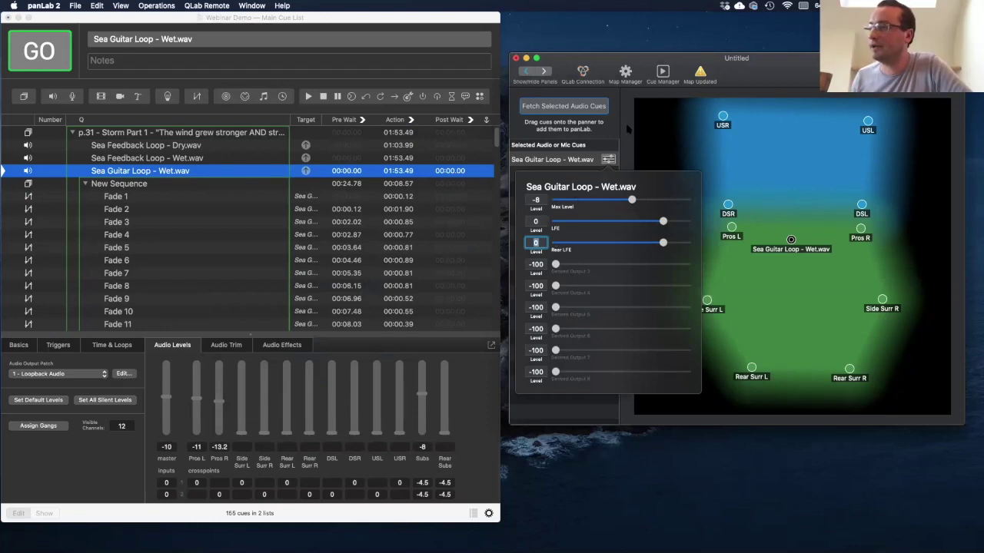
pyautogui.click(769, 223)
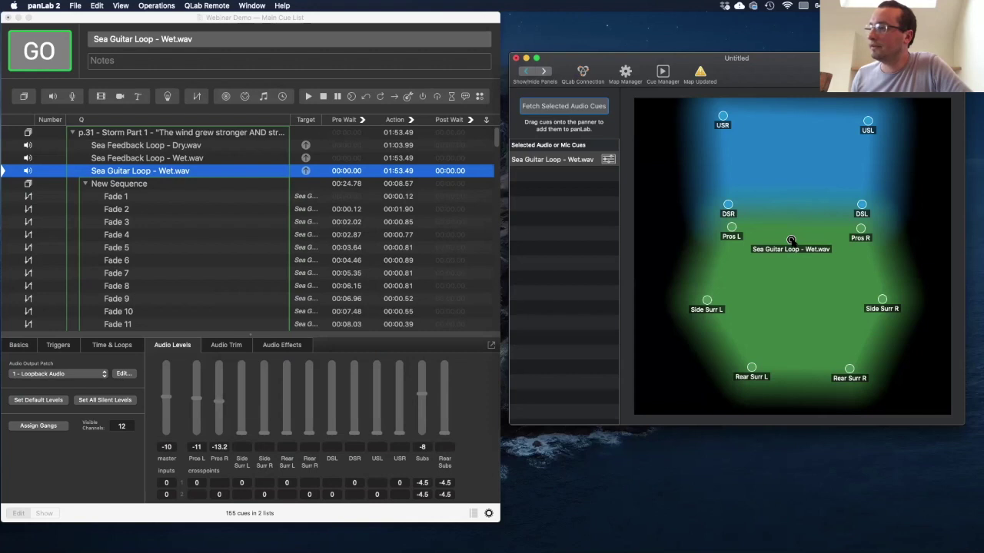
# Step: Pan Sea Guitar Loop - Wet.wav from between the Pros speakers back to the auditorium centre and out past Side Surr L
pyautogui.moveTo(792, 238); pyautogui.dragTo(791, 233)
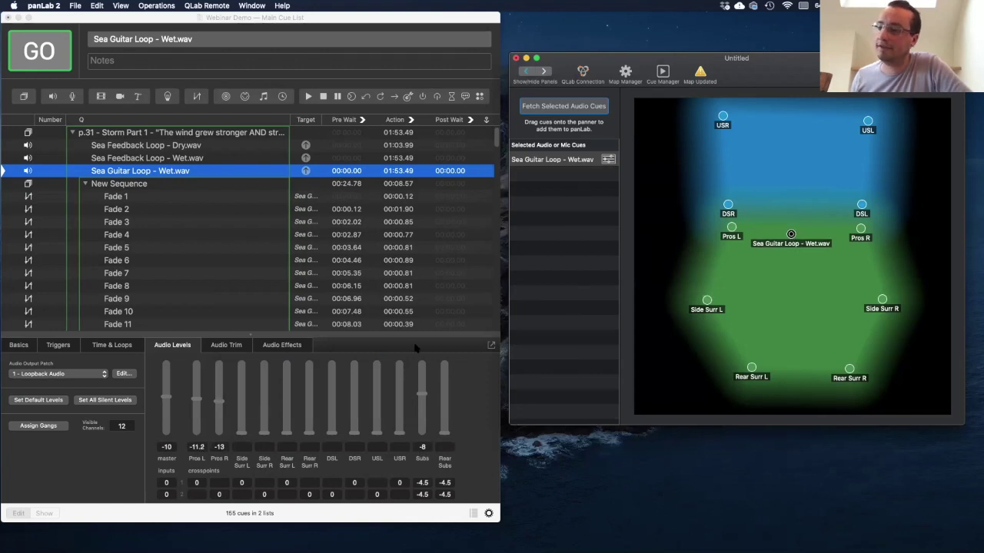
pyautogui.moveTo(791, 234); pyautogui.dragTo(784, 301)
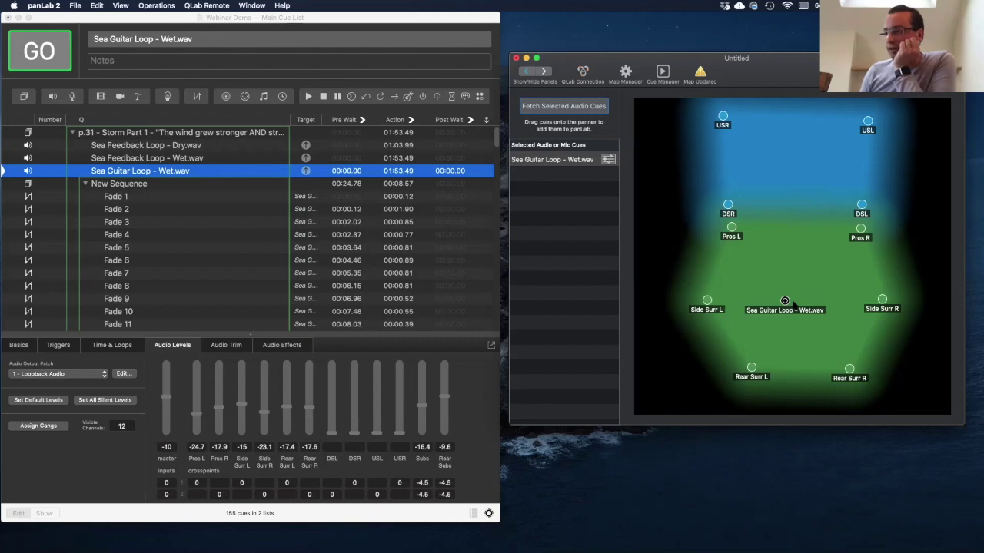
pyautogui.moveTo(792, 302); pyautogui.dragTo(717, 299)
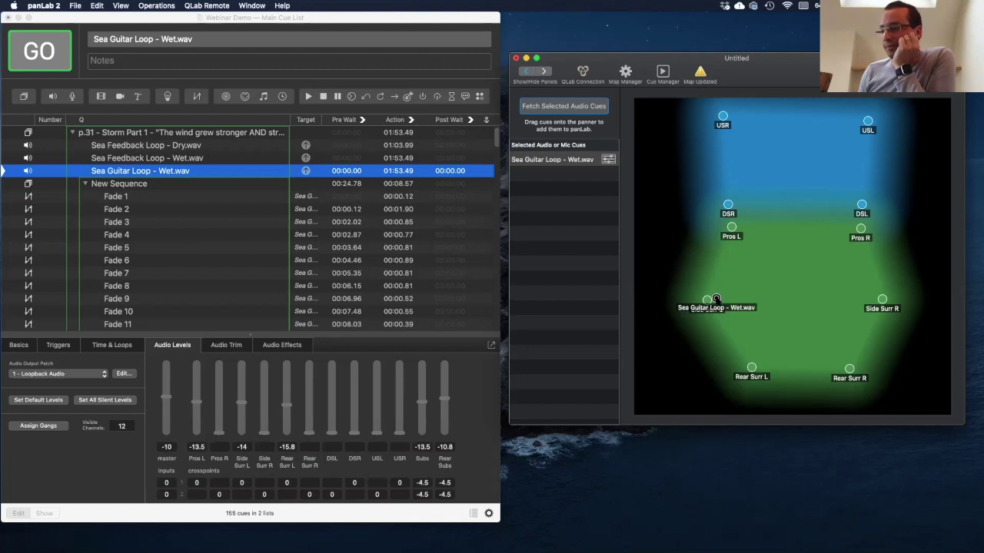
pyautogui.moveTo(717, 299); pyautogui.dragTo(698, 301)
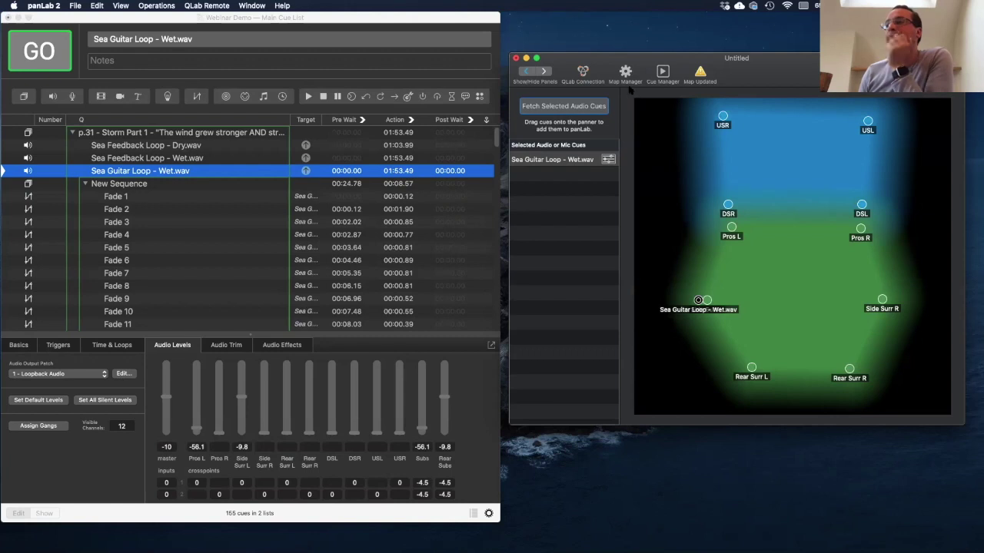
# Step: Deactivate the Side Surr L and Side Surr R speakers in the Auditorium map's FOH zone and close the Map Manager
pyautogui.click(625, 70)
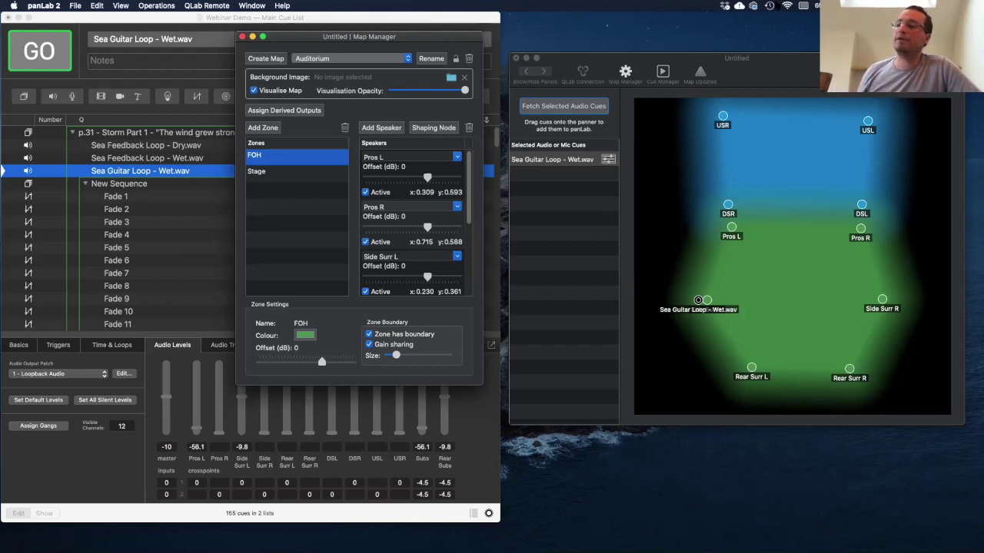
pyautogui.scroll(-3, 448, 192)
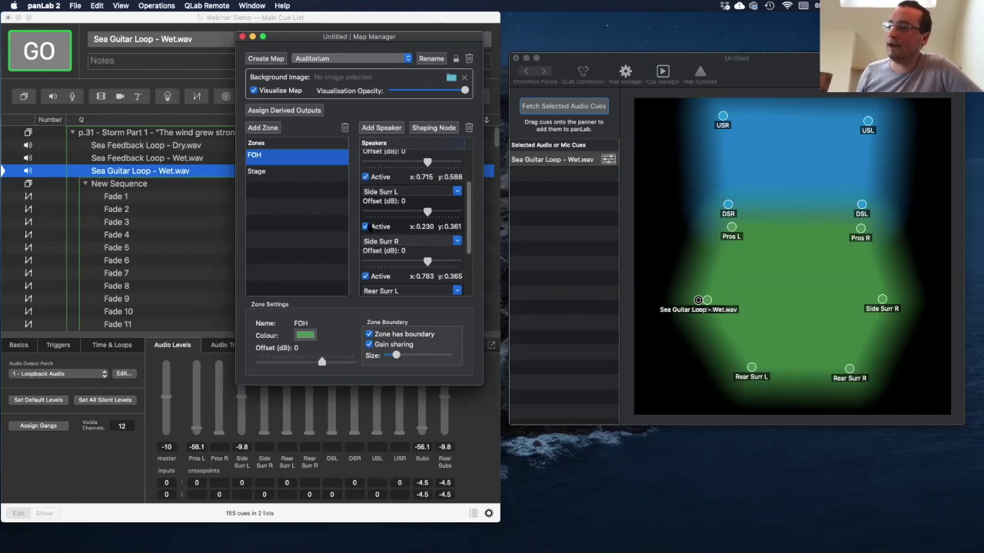
pyautogui.click(366, 226)
pyautogui.click(366, 276)
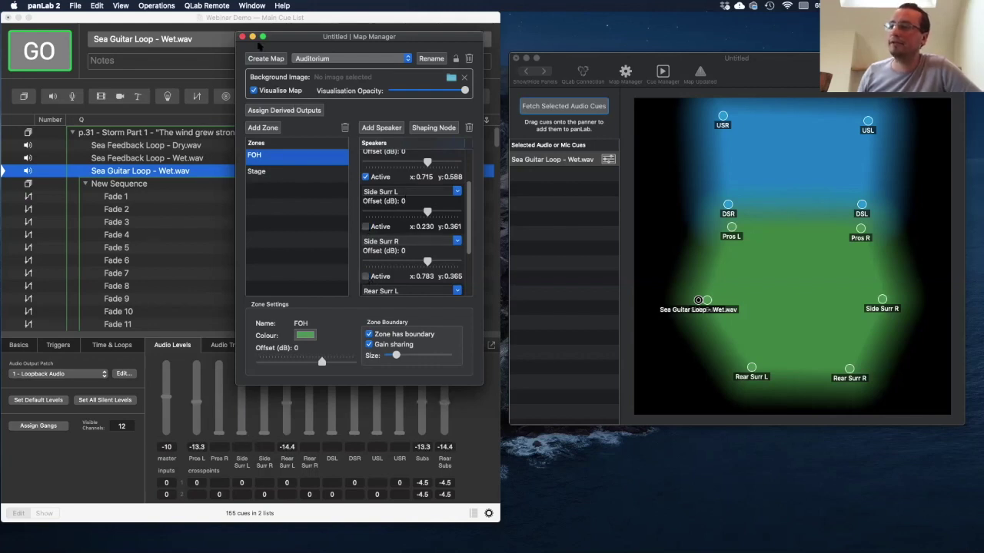
pyautogui.click(243, 37)
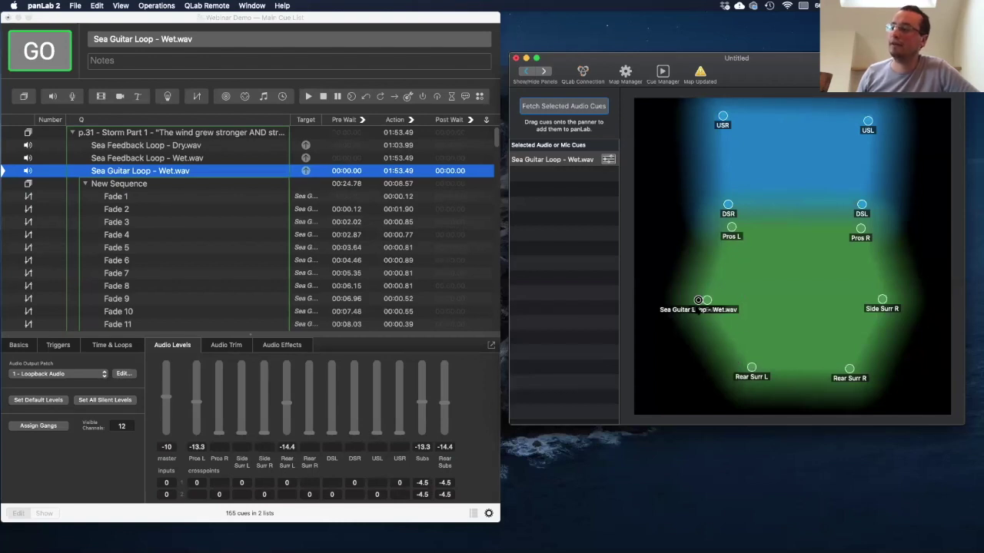
# Step: Pan Sea Guitar Loop - Wet.wav just inside Side Surr L and reactivate the Side Surr L and Side Surr R speakers in the FOH zone
pyautogui.moveTo(699, 303); pyautogui.dragTo(722, 297)
pyautogui.click(625, 71)
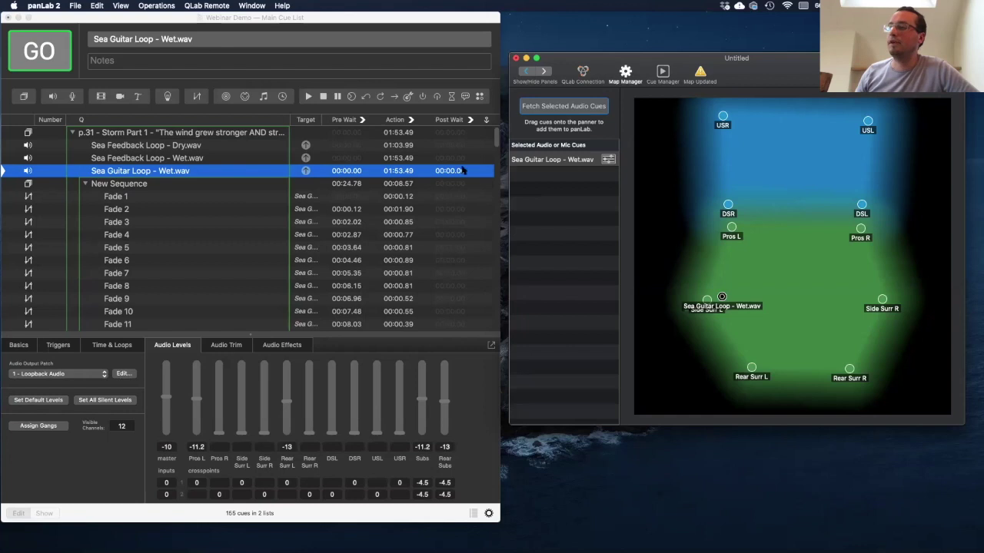
pyautogui.scroll(-2, 365, 208)
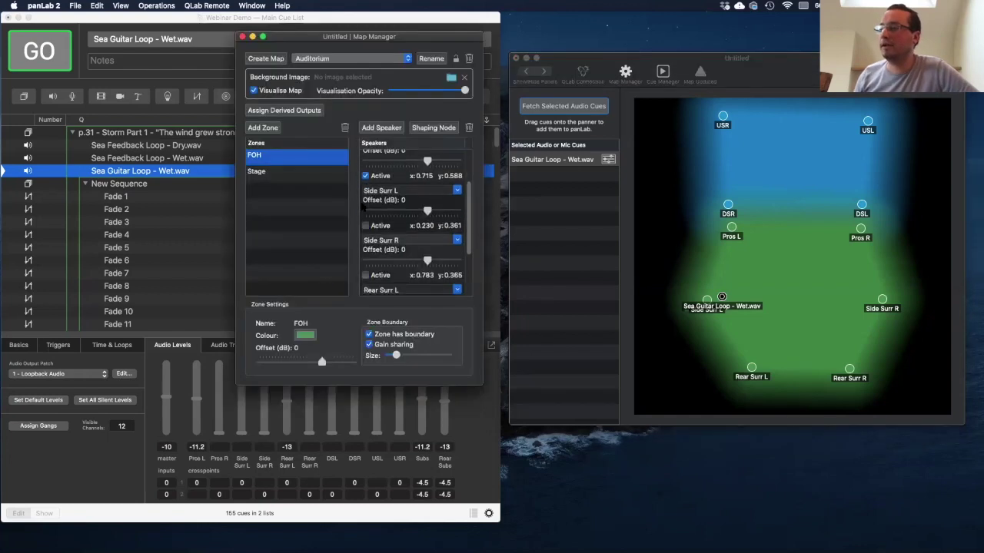
pyautogui.click(365, 226)
pyautogui.click(365, 274)
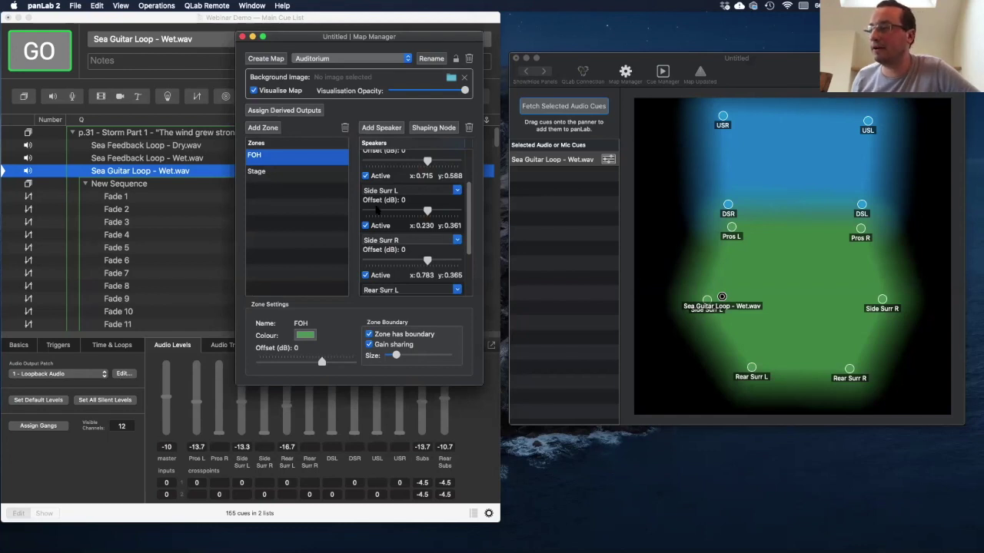
pyautogui.scroll(-5, 380, 208)
pyautogui.scroll(7, 378, 206)
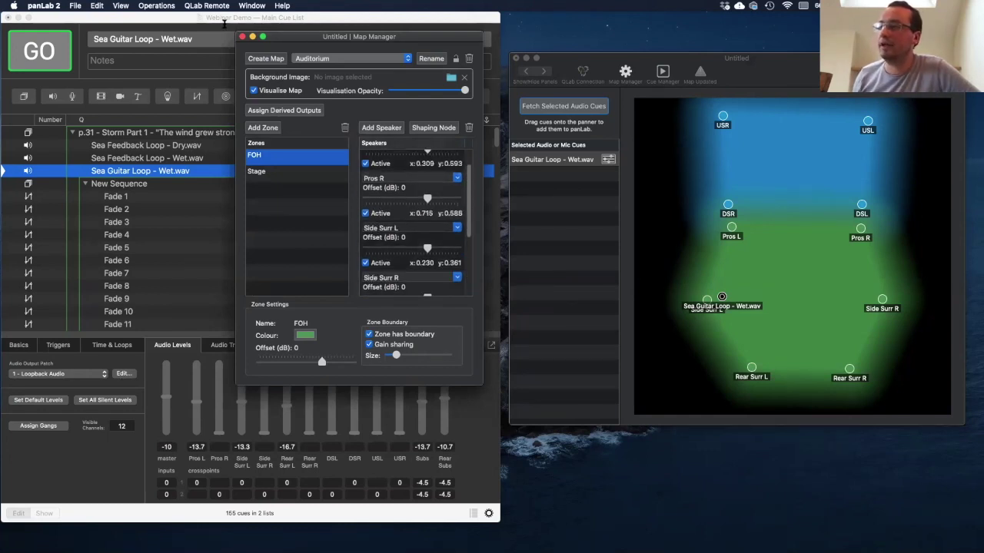
pyautogui.click(241, 37)
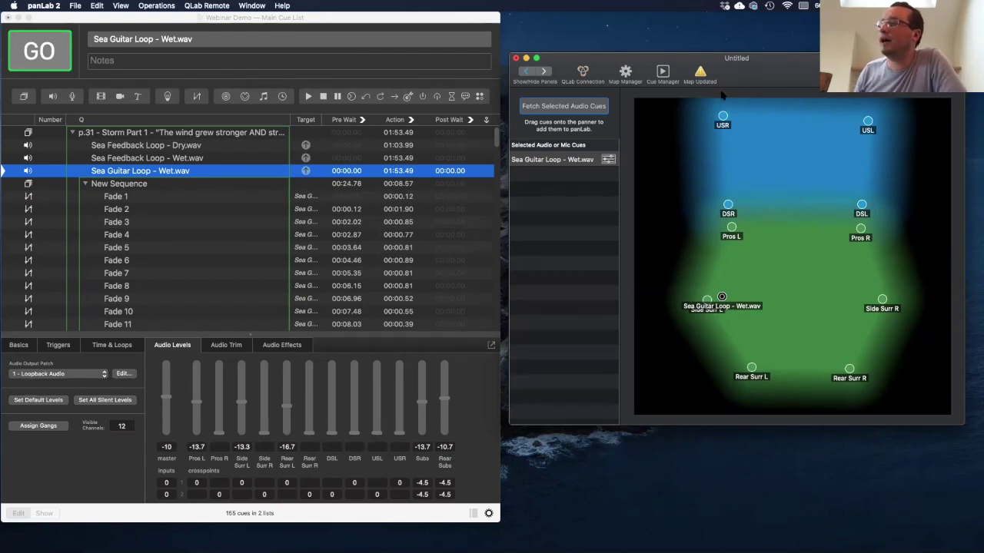
# Step: Search for "plan" and load Plan.jpg as the Auditorium map's background image
pyautogui.click(625, 71)
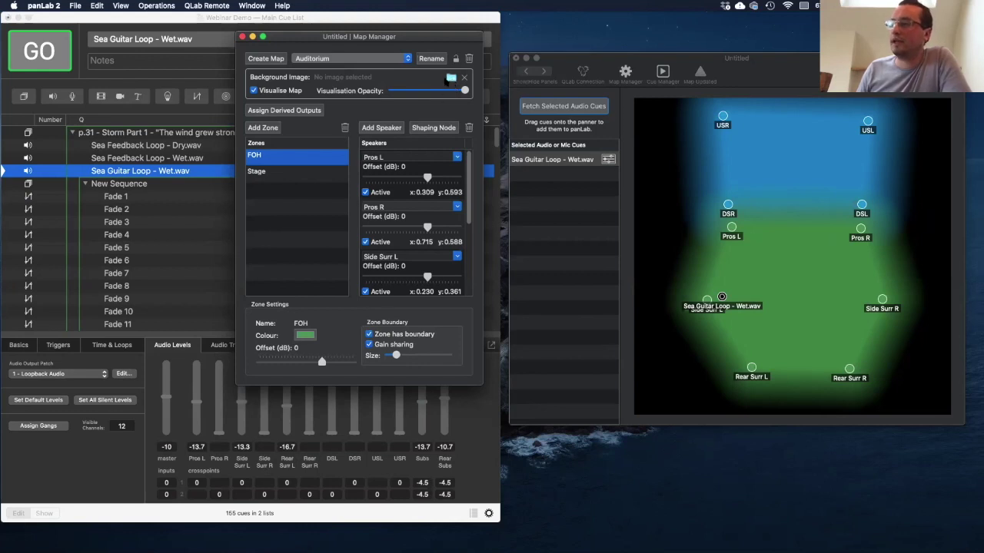
pyautogui.click(451, 78)
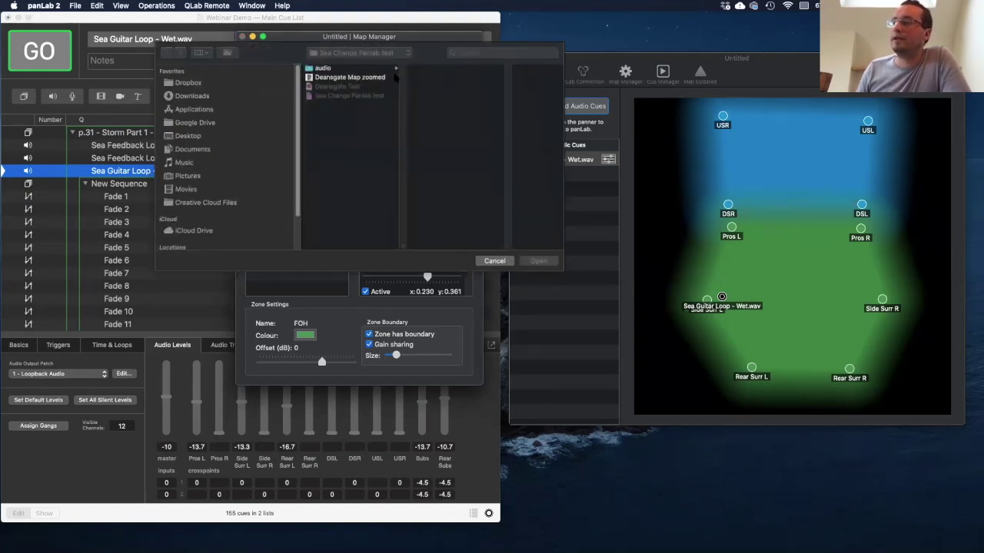
pyautogui.click(485, 52)
pyautogui.write('plan')
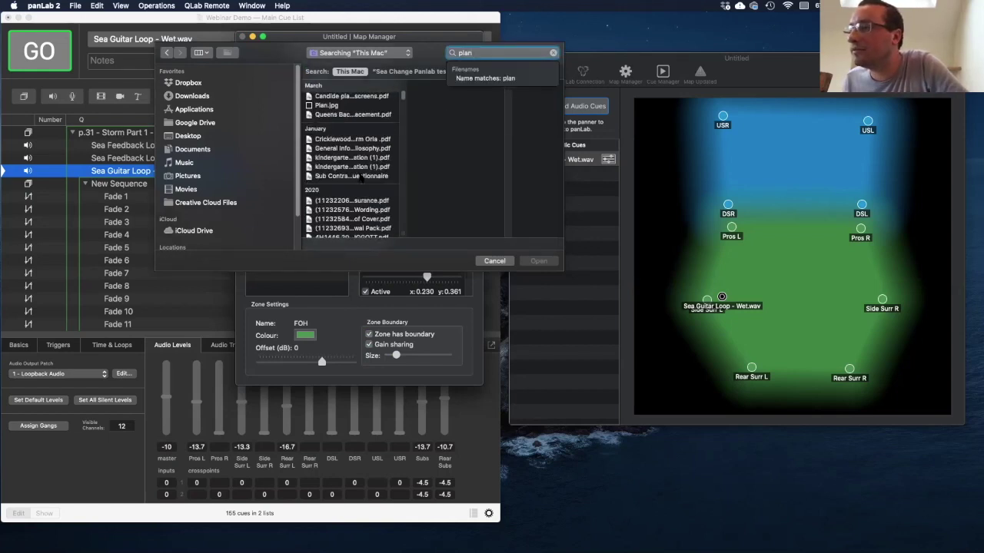
pyautogui.click(332, 117)
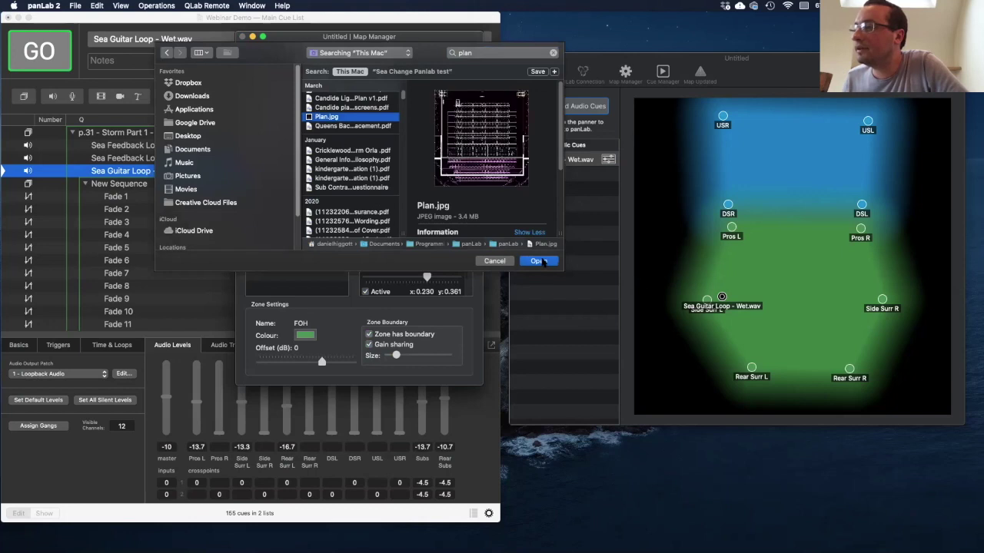
pyautogui.press('Return')
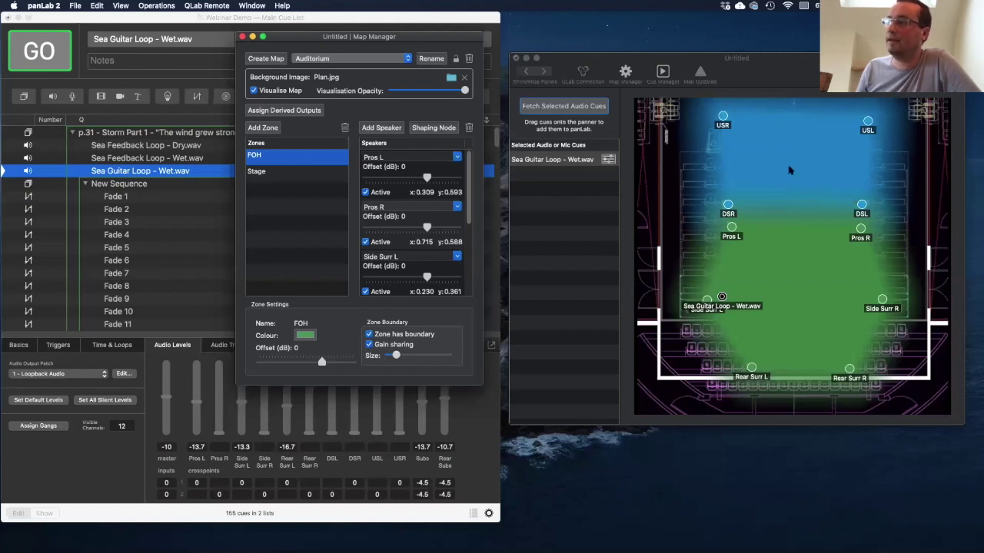
# Step: Lower the Auditorium map's visualisation opacity to about half and restore it to full
pyautogui.click(447, 105)
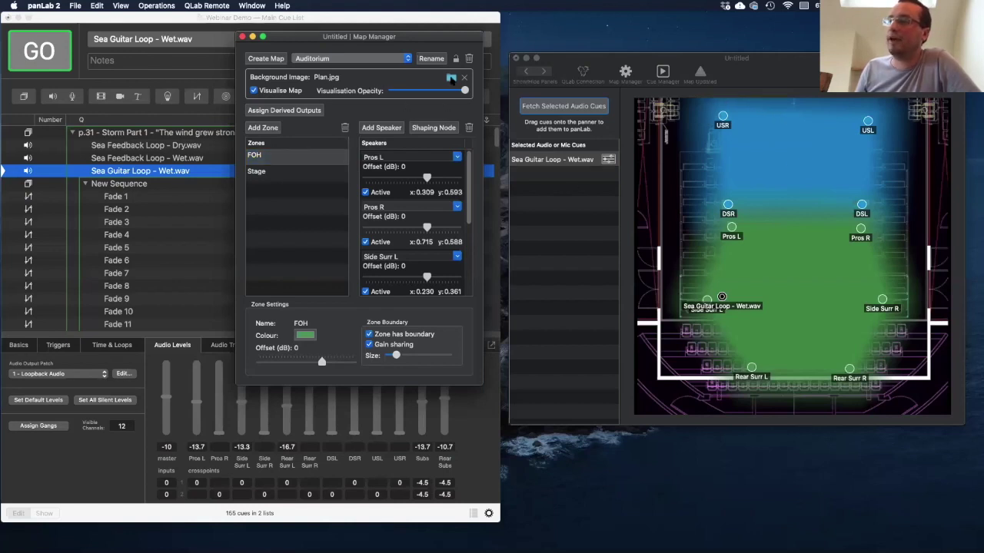
pyautogui.moveTo(465, 91); pyautogui.dragTo(427, 92)
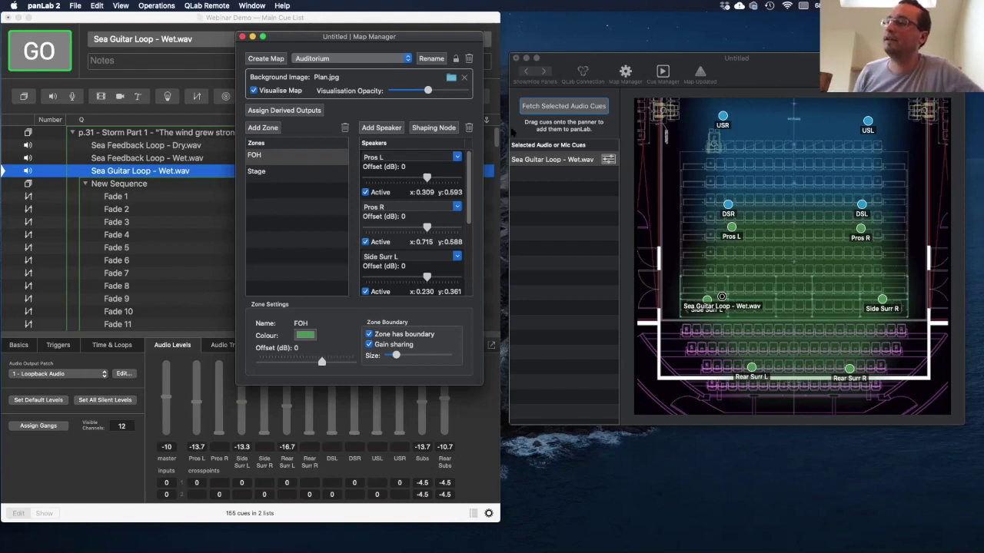
pyautogui.moveTo(428, 90); pyautogui.dragTo(466, 91)
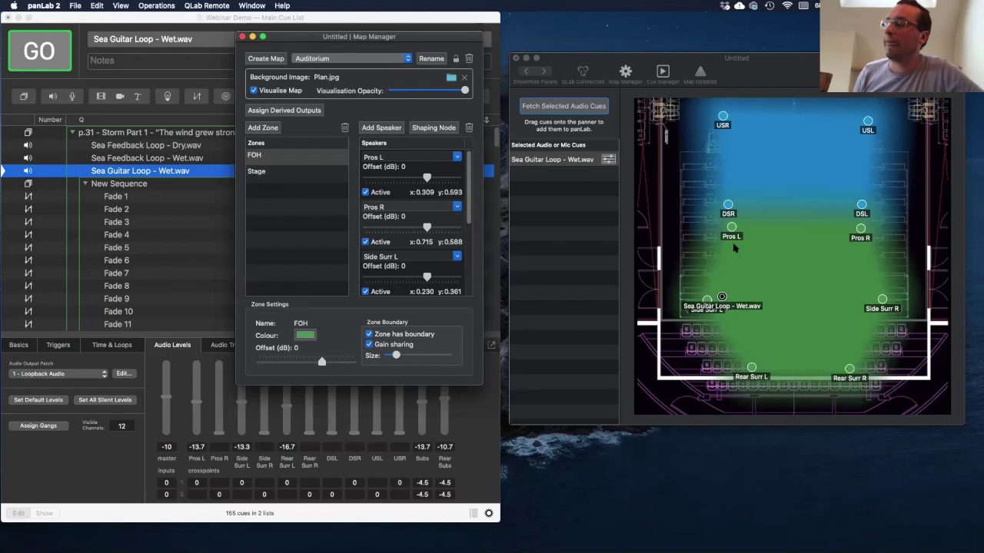
# Step: Pan Sea Guitar Loop - Wet.wav to the centre line, slightly on the audience side of Pros L and Pros R
pyautogui.click(782, 255)
pyautogui.moveTo(721, 297); pyautogui.dragTo(796, 233)
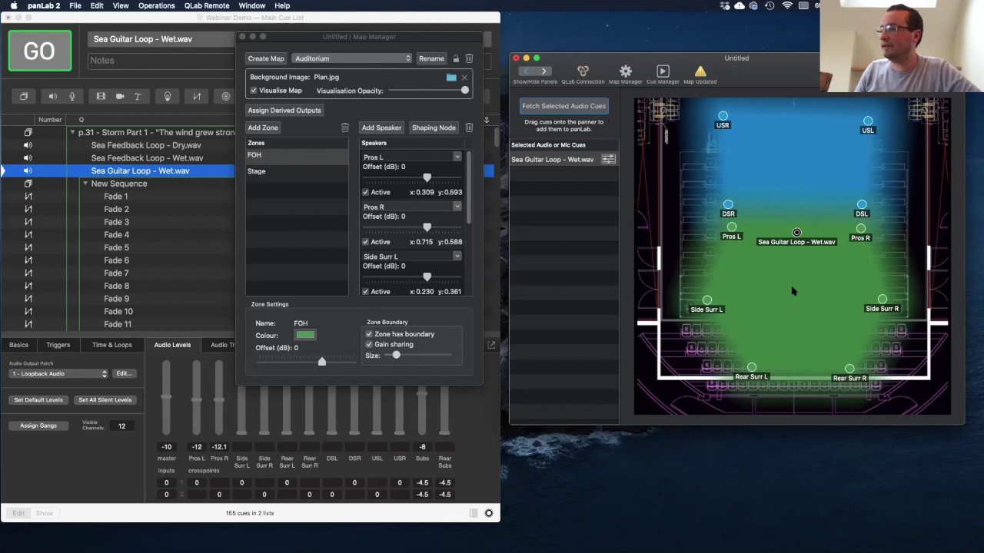
pyautogui.moveTo(797, 232); pyautogui.dragTo(791, 243)
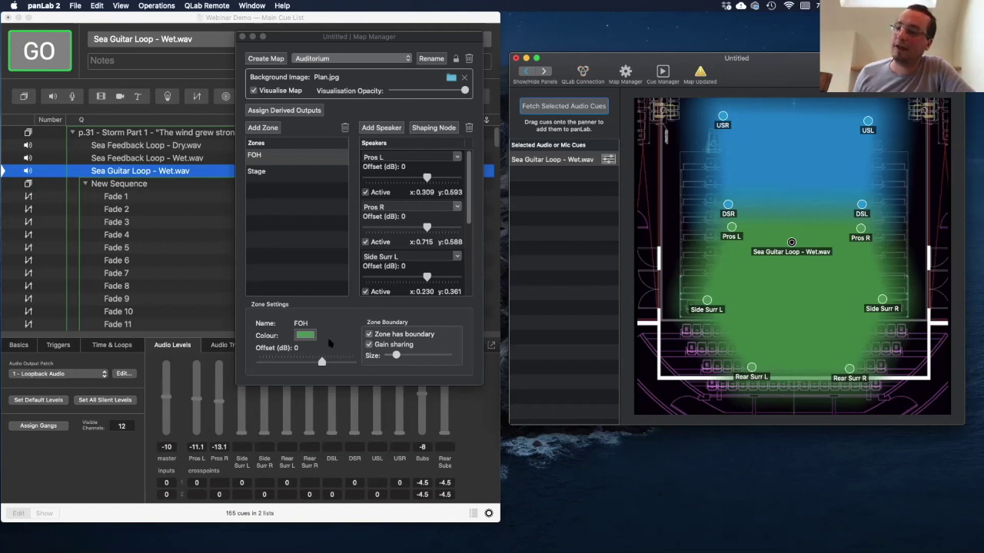
pyautogui.scroll(-3, 386, 178)
pyautogui.scroll(3, 385, 179)
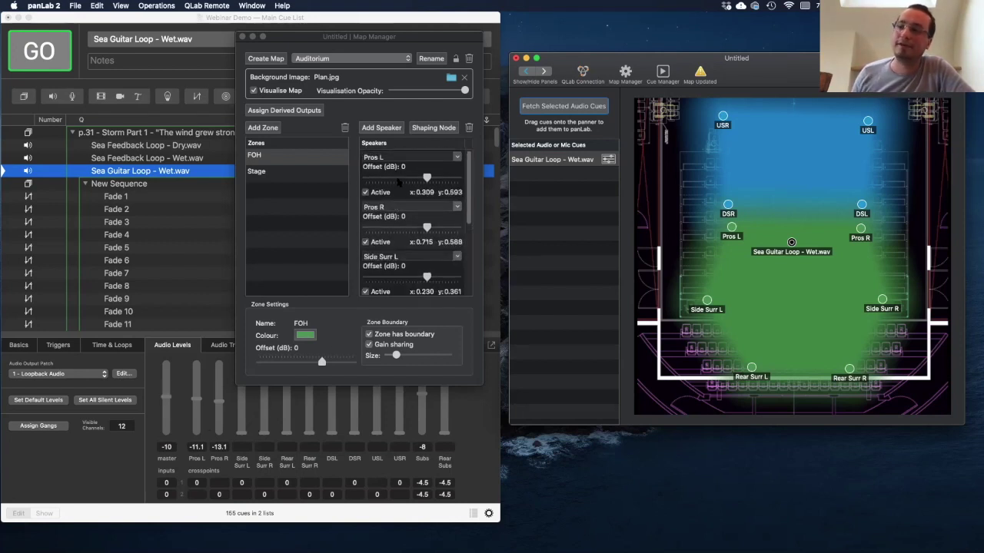
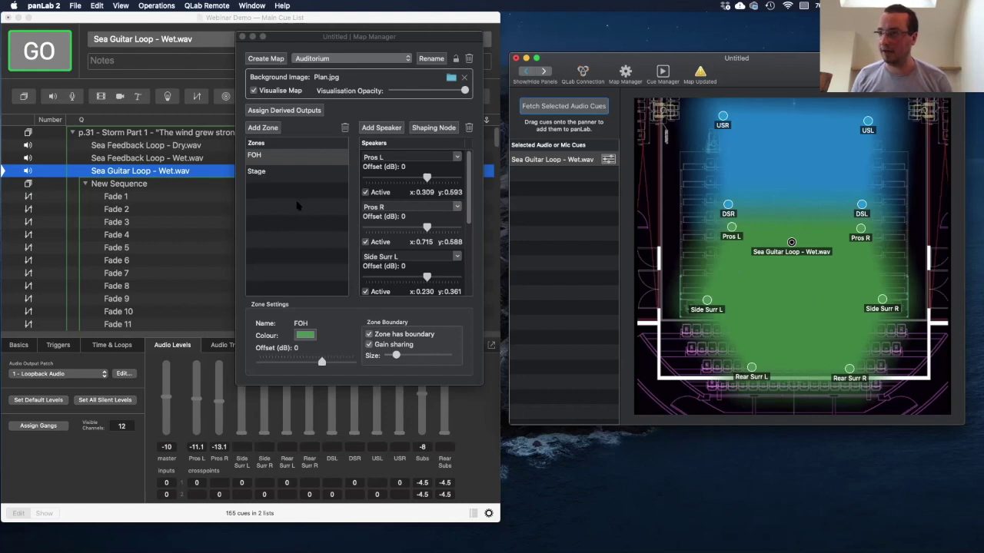
# Step: Add a zone with a speaker named Overhead placed at the auditorium centre, and move the zone above FOH in the zone order
pyautogui.click(290, 170)
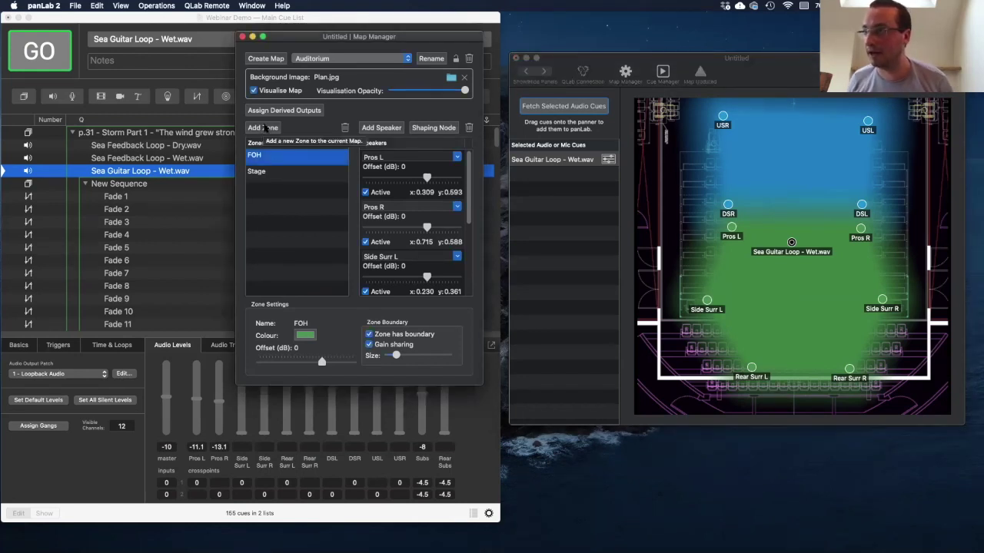
pyautogui.click(266, 128)
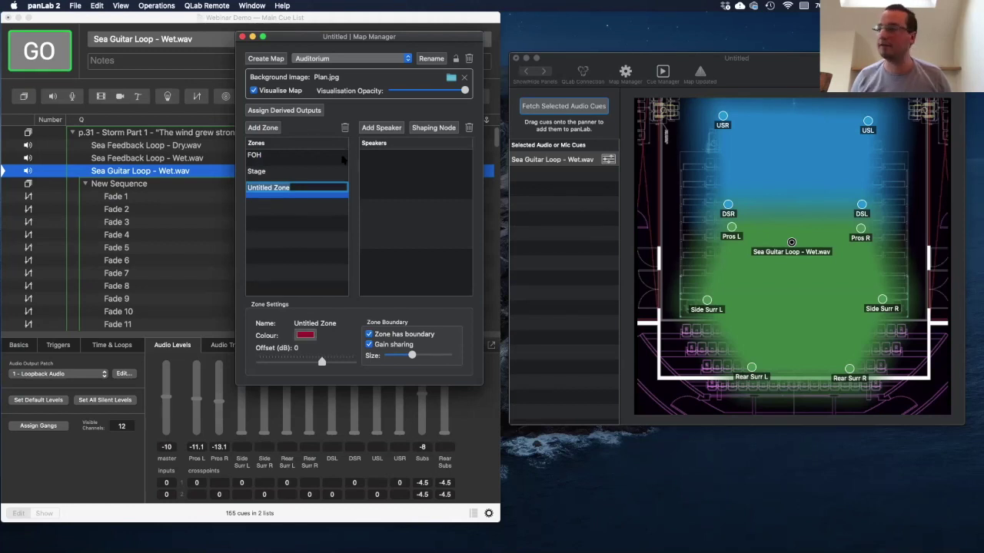
pyautogui.click(380, 128)
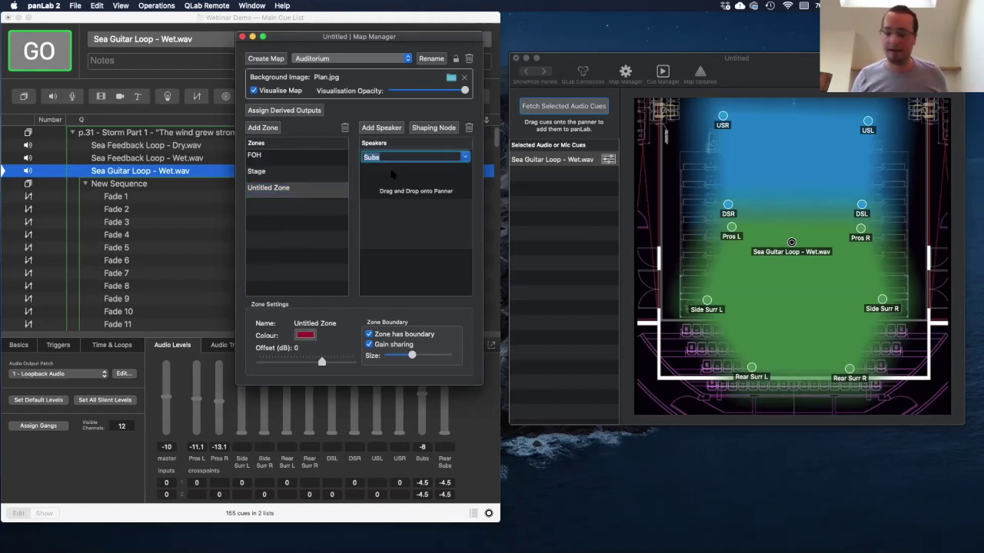
pyautogui.write('Overhead')
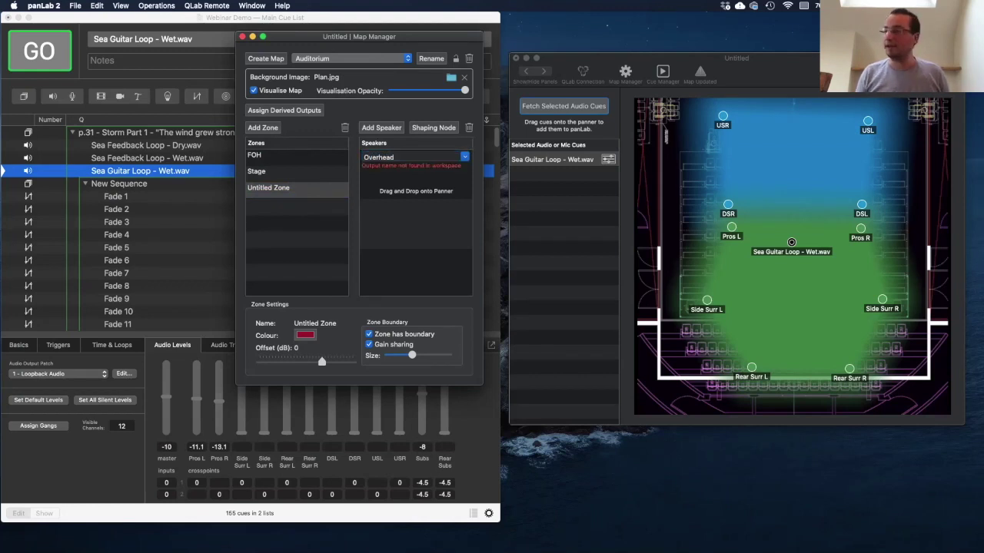
pyautogui.press('Return')
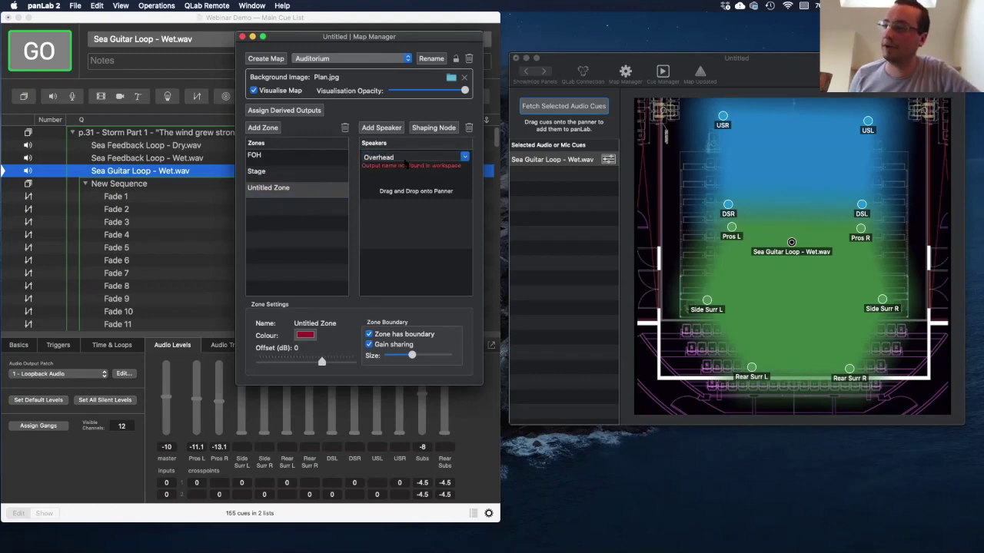
pyautogui.moveTo(399, 176); pyautogui.dragTo(796, 304)
pyautogui.moveTo(296, 186); pyautogui.dragTo(286, 154)
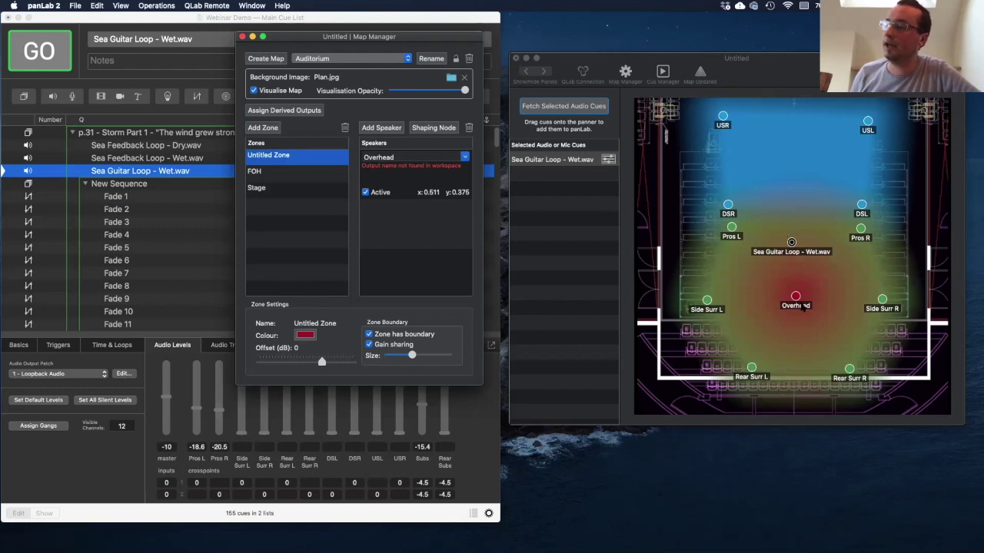
# Step: Delete the untitled zone containing the Overhead speaker from the Auditorium map
pyautogui.click(792, 243)
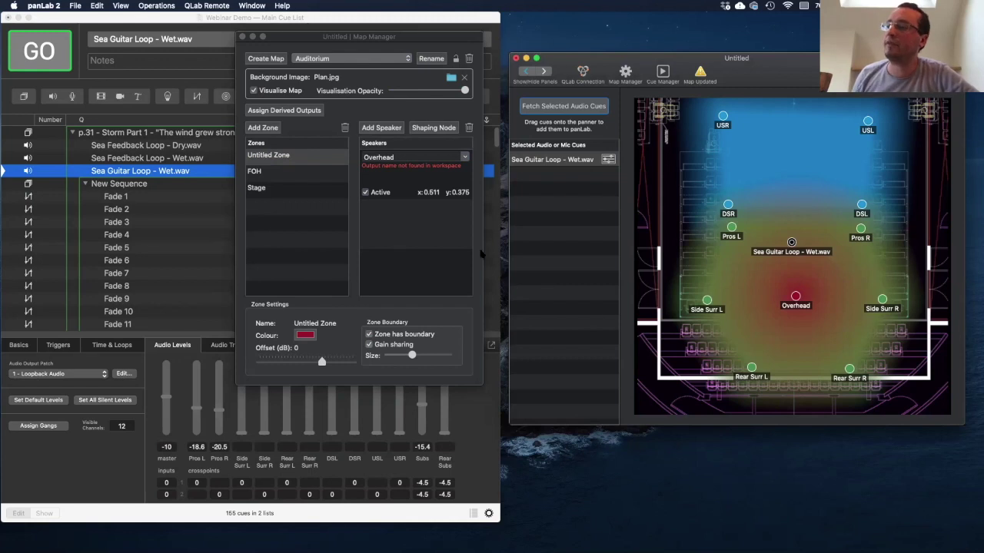
pyautogui.click(287, 174)
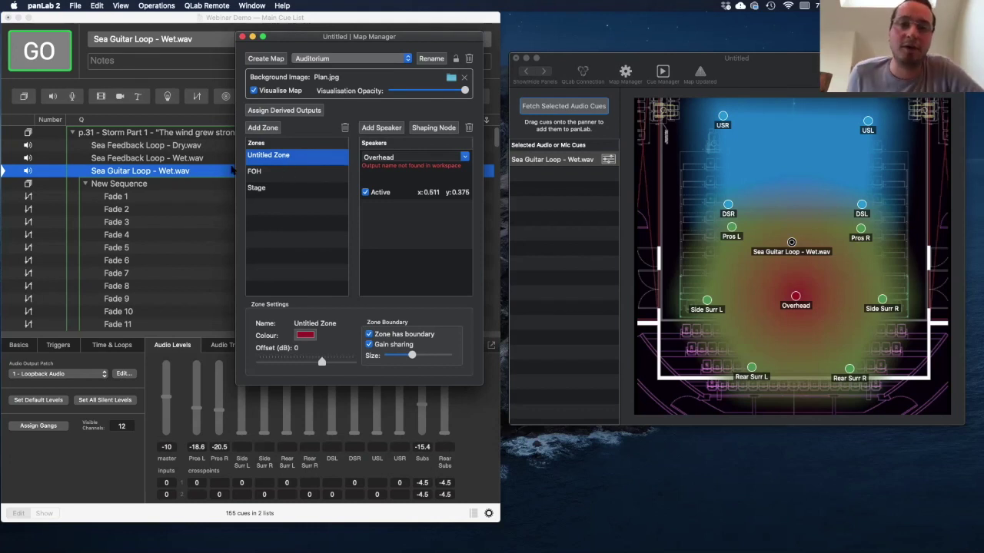
pyautogui.click(345, 128)
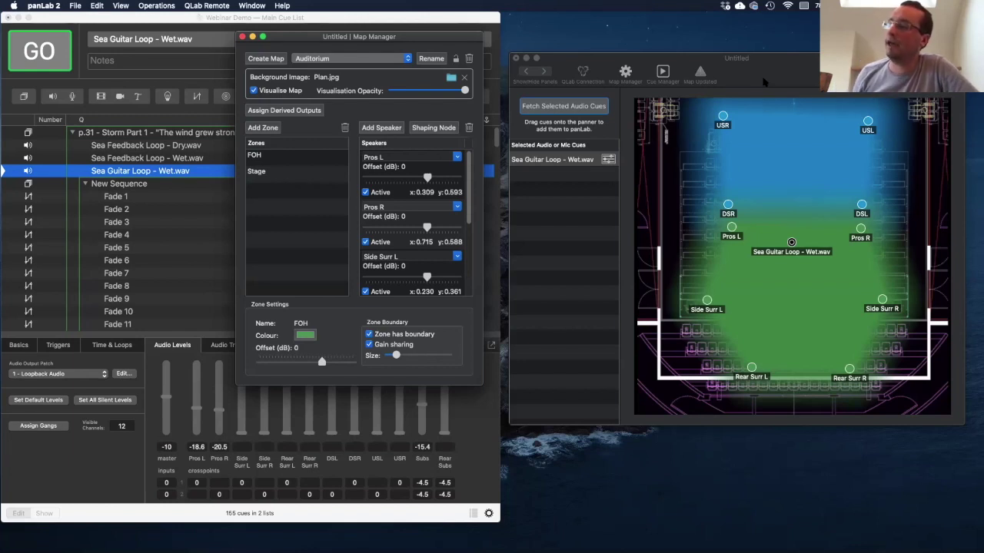
# Step: Open the level settings of Sea Guitar Loop - Wet.wav to review its maximum and derived output levels
pyautogui.click(598, 176)
pyautogui.click(608, 159)
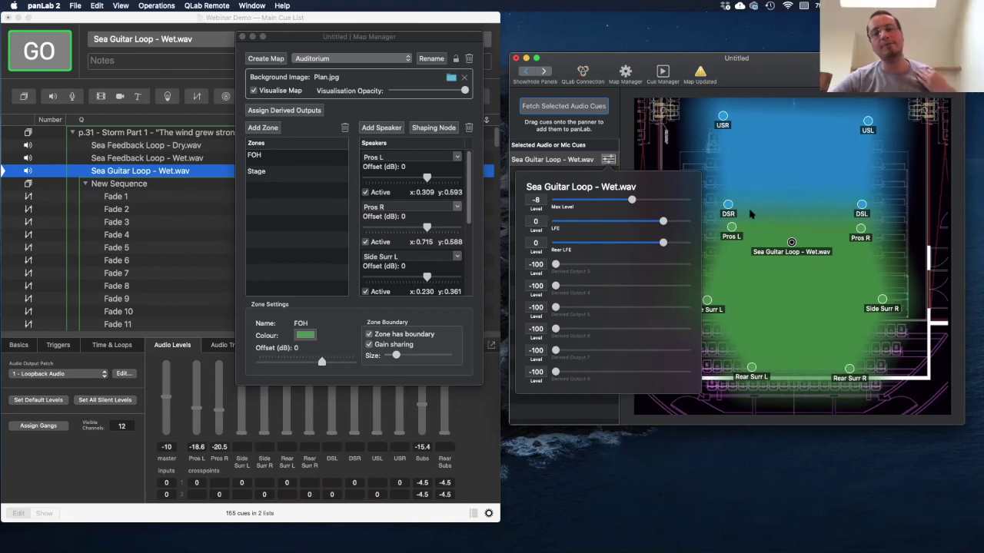
# Step: Create a new sequence for Sea Guitar Loop - Wet.wav and draw its path past Side Surr L, across the rear surrounds and up to upstage centre
pyautogui.moveTo(777, 80); pyautogui.dragTo(696, 73)
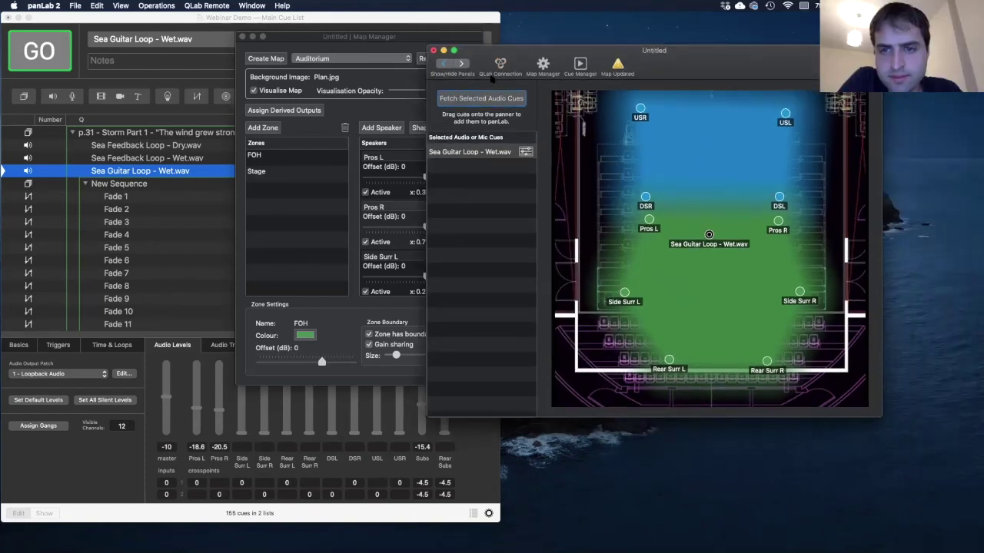
pyautogui.click(462, 64)
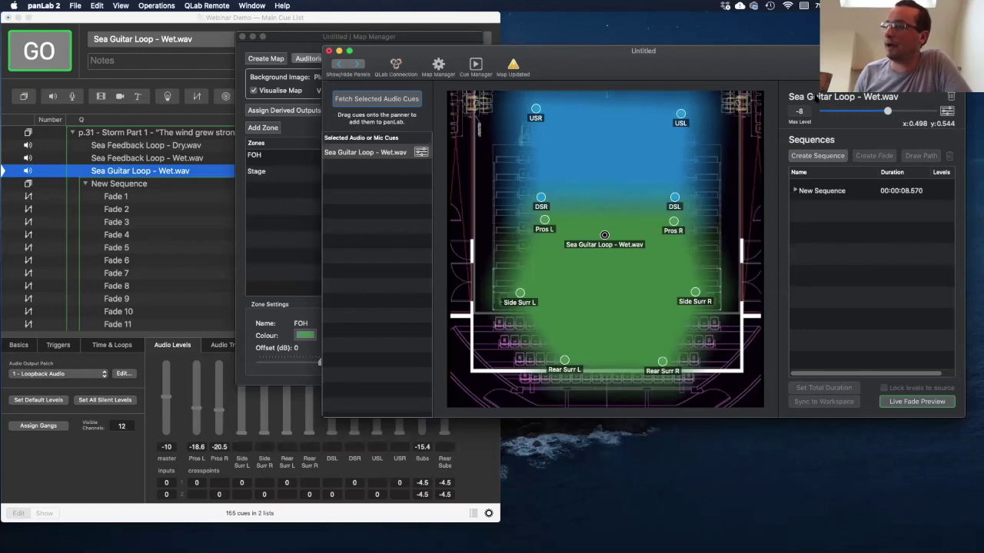
pyautogui.click(817, 156)
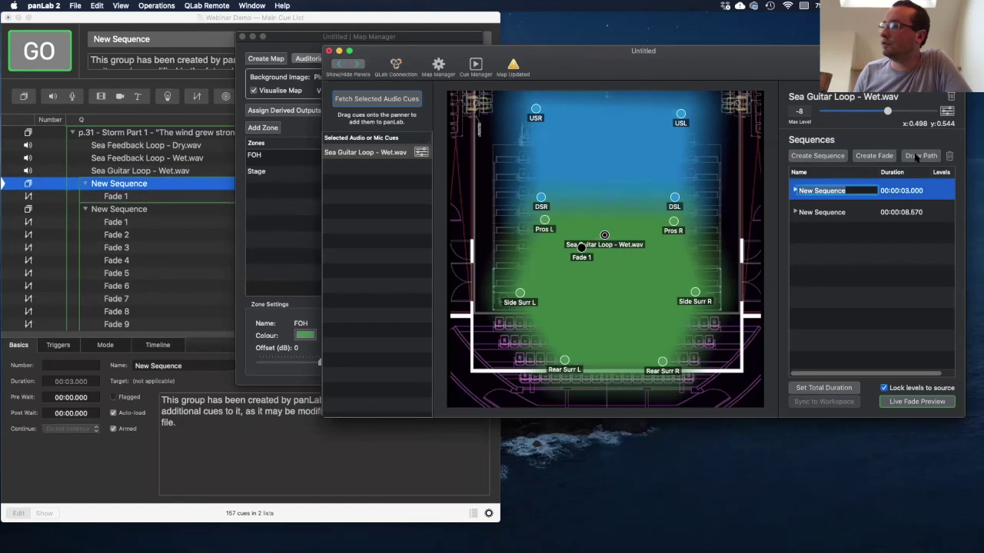
pyautogui.moveTo(582, 248)
pyautogui.mouseDown()
pyautogui.moveTo(554, 264)
pyautogui.moveTo(544, 306)
pyautogui.moveTo(577, 359)
pyautogui.moveTo(631, 366)
pyautogui.moveTo(654, 343)
pyautogui.moveTo(660, 231)
pyautogui.moveTo(649, 165)
pyautogui.moveTo(607, 115)
pyautogui.mouseUp()
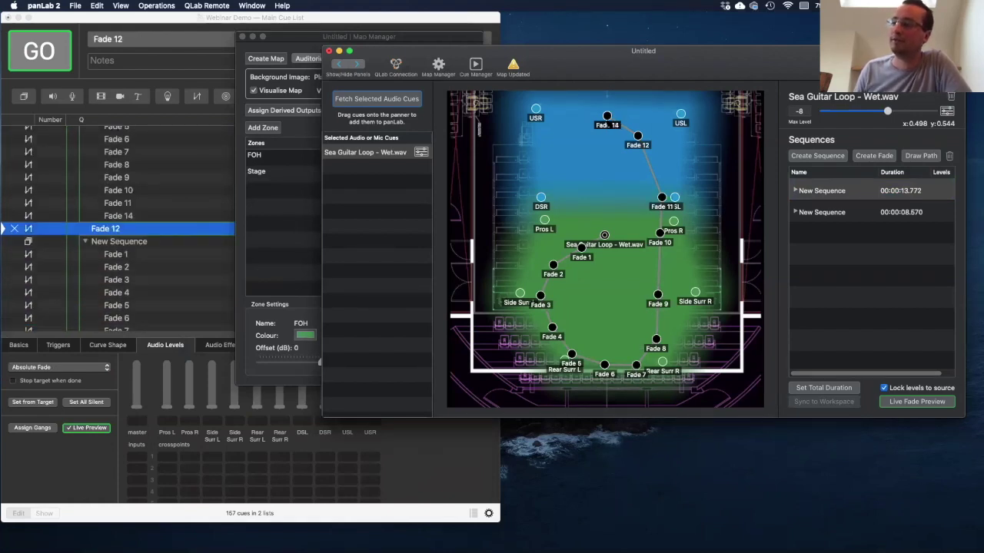
# Step: Switch to QLab, examine the pre-wait and action times of the new sequence's fades, and return to panLab 2
pyautogui.click(164, 29)
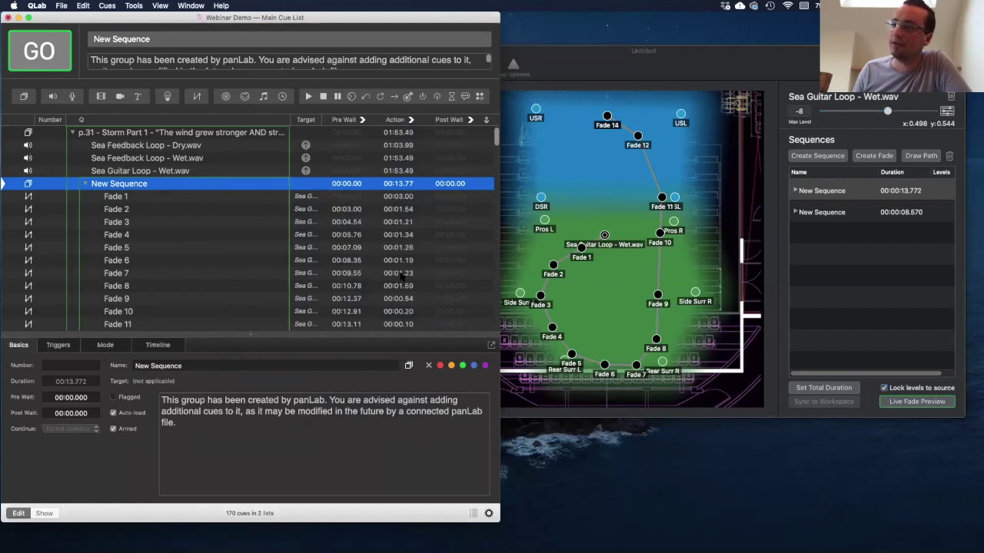
pyautogui.scroll(-2, 404, 276)
pyautogui.scroll(-2, 403, 281)
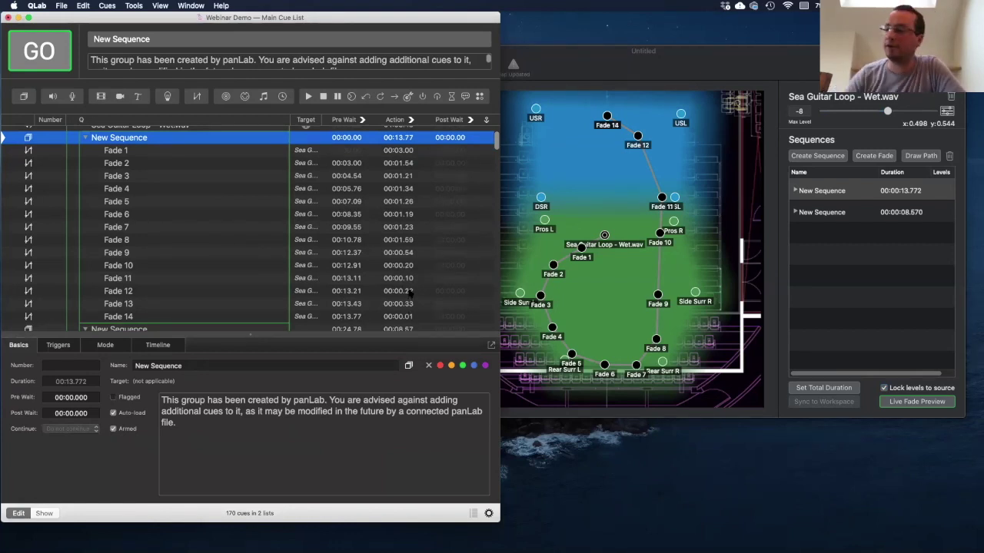
pyautogui.click(613, 291)
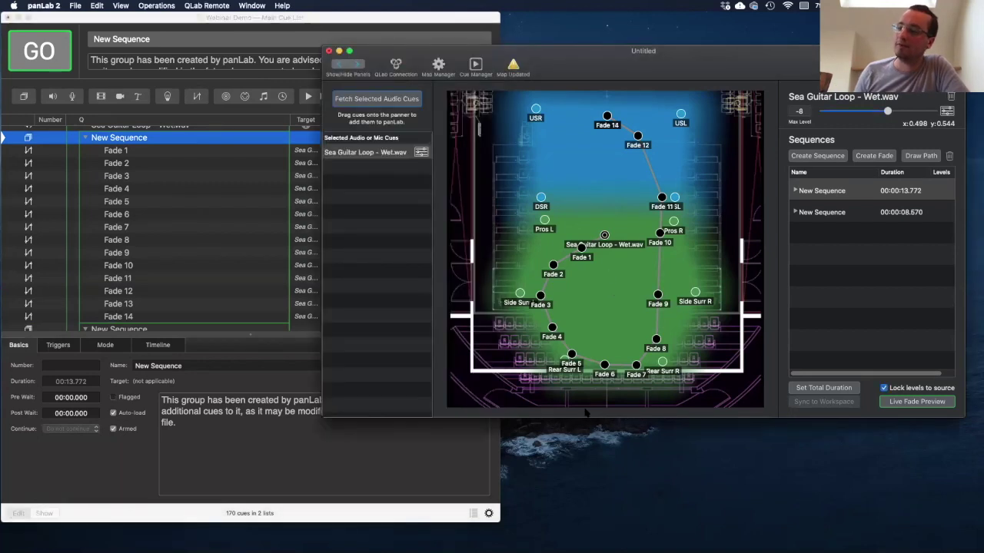